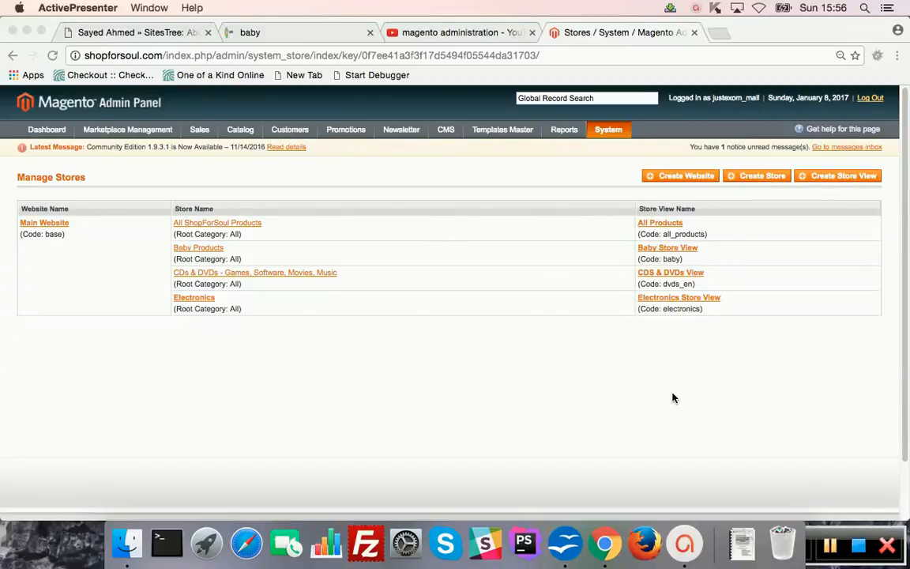
Open the storefront page shopforsoul.com/android-tablets.html in a new browser tab.
left_click(719, 33)
left_click(719, 33)
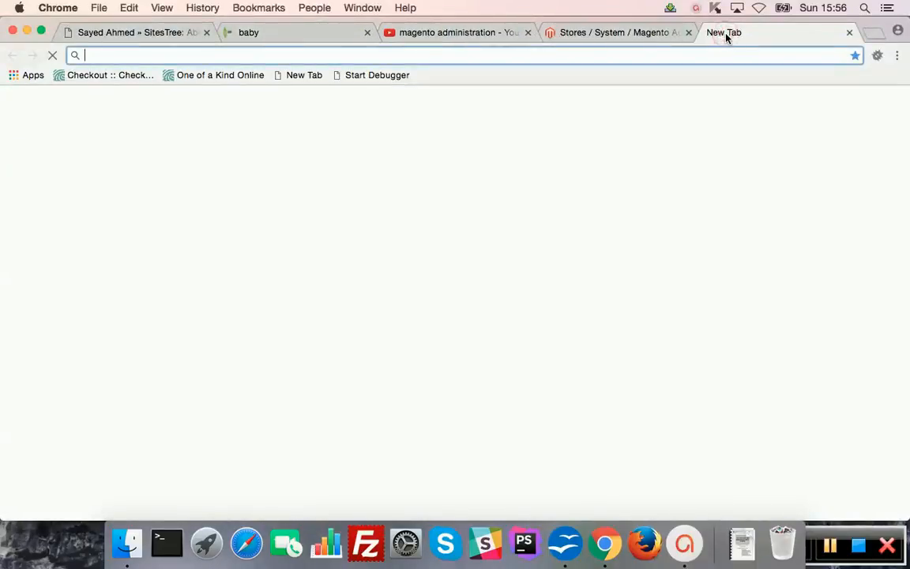
type("shop")
key("Right")
key("Return")
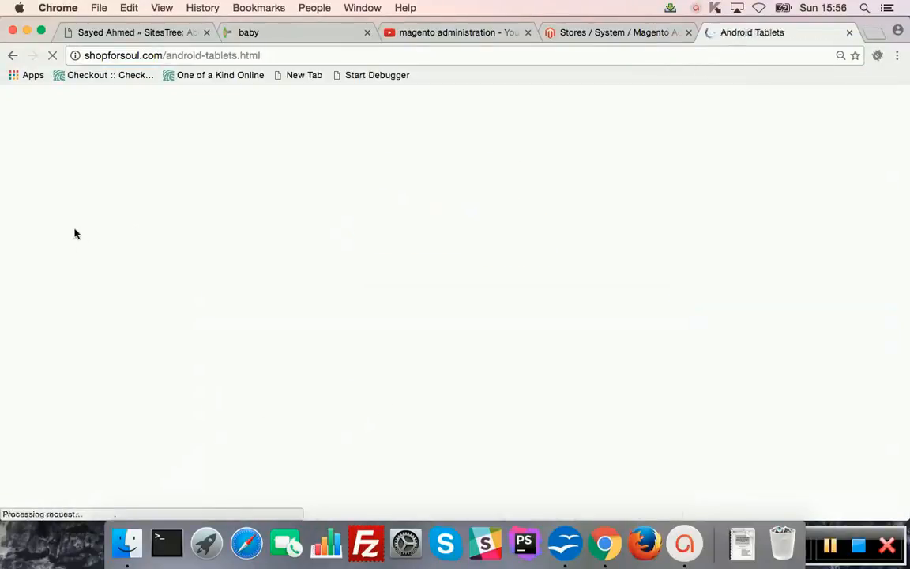
Switch the ShopForSoul storefront from the Android Tablets page to the Baby Products store.
scroll(253, 282, "down", 10)
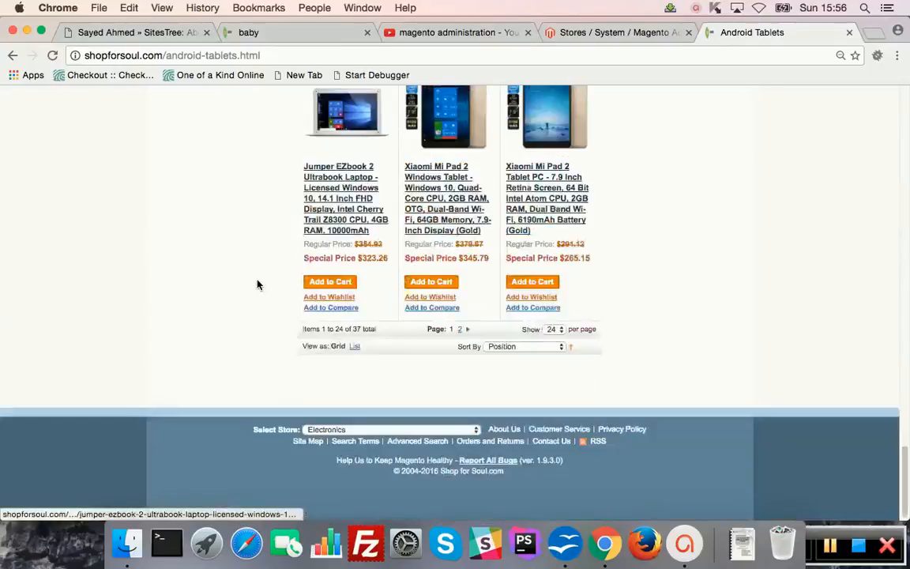
left_click(372, 435)
left_click(353, 408)
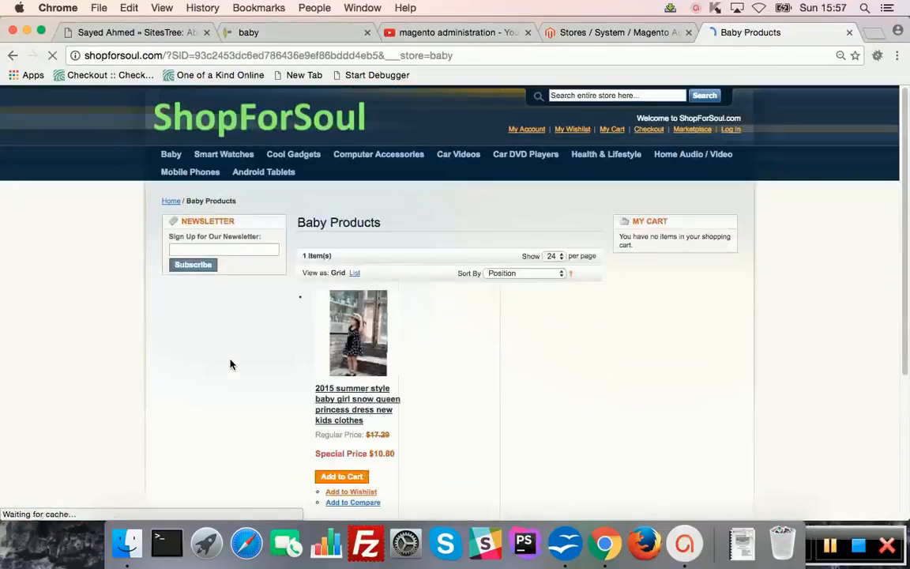
Switch the storefront to the CDs & DVDs - Games, Software, Movies, Music store.
scroll(230, 364, "down", 5)
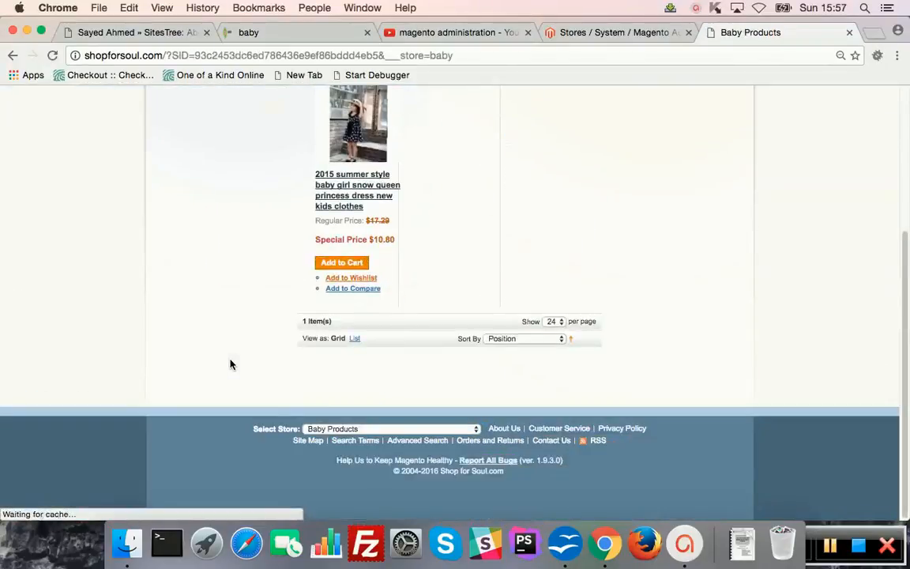
left_click(364, 429)
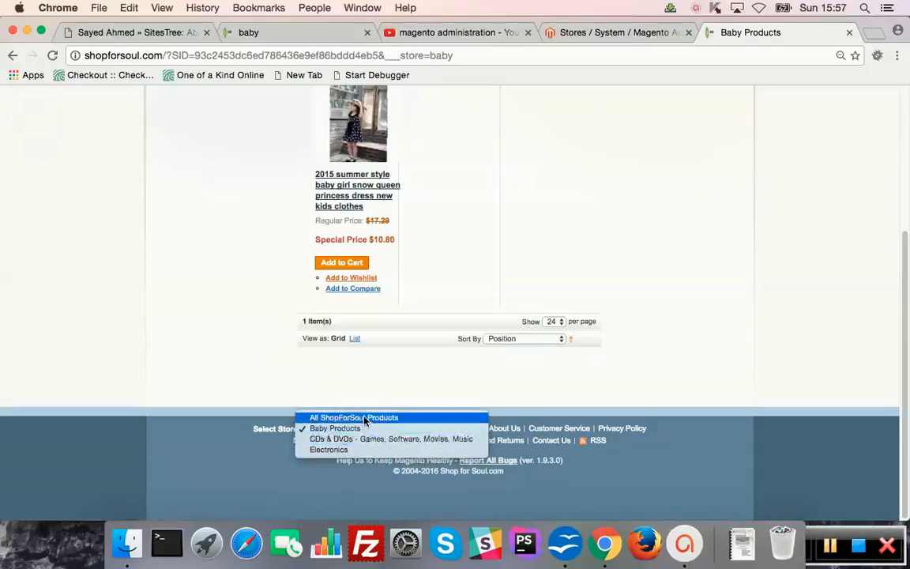
left_click(369, 439)
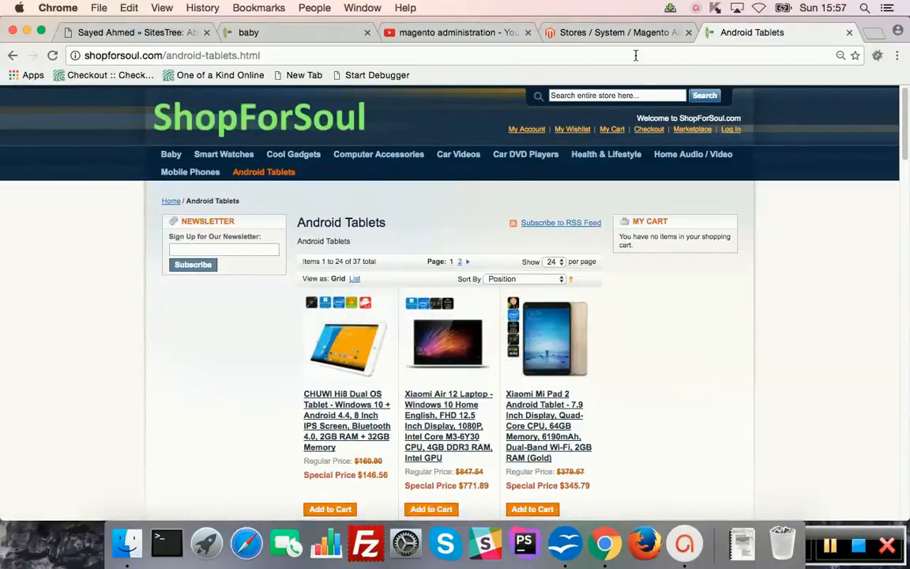
Look at the YouTube Magento playlist for the multiple store videos and return to the Manage Stores page.
left_click(616, 34)
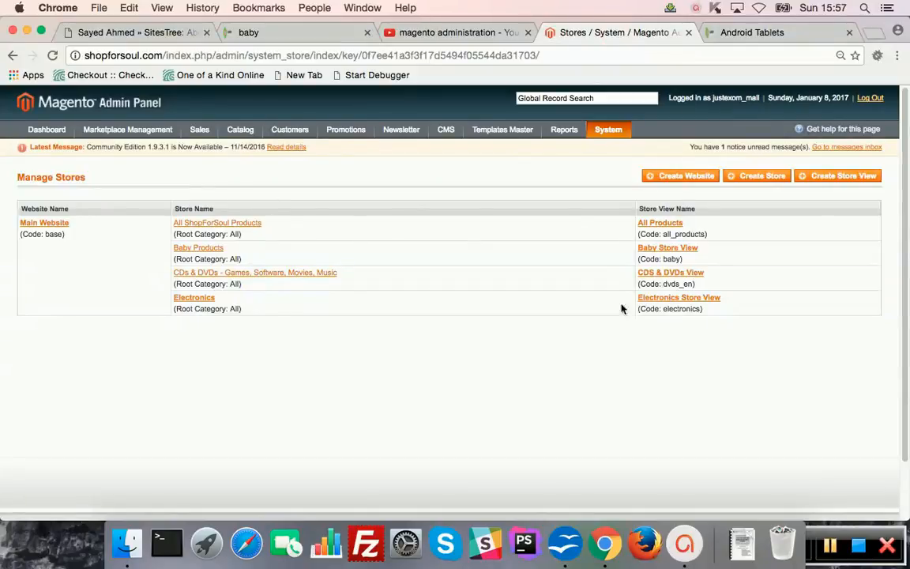
left_click(473, 32)
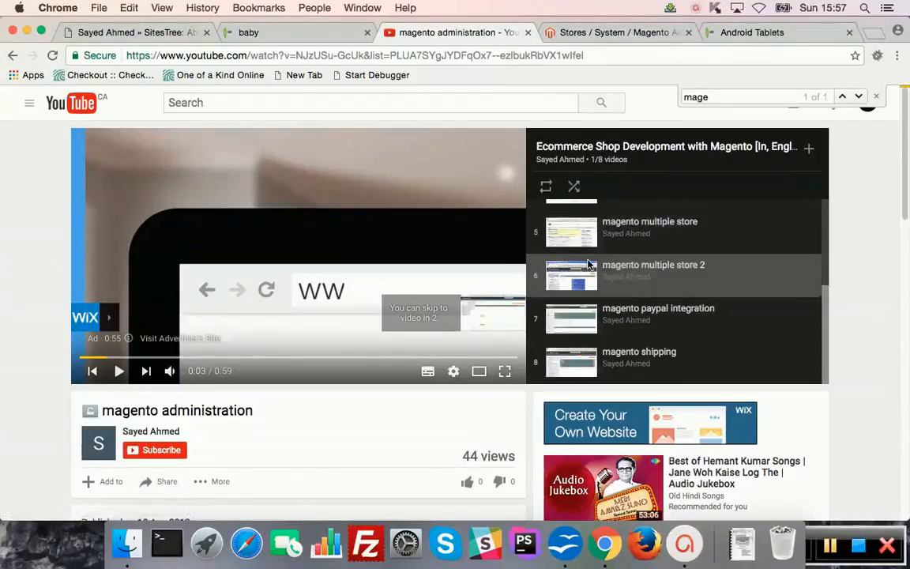
left_click(616, 34)
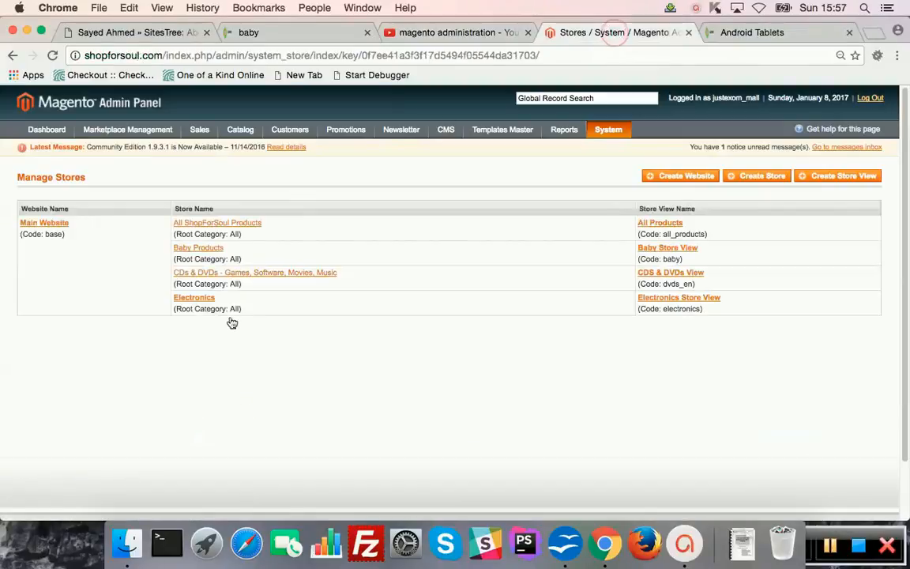
left_click(373, 409)
left_click(829, 545)
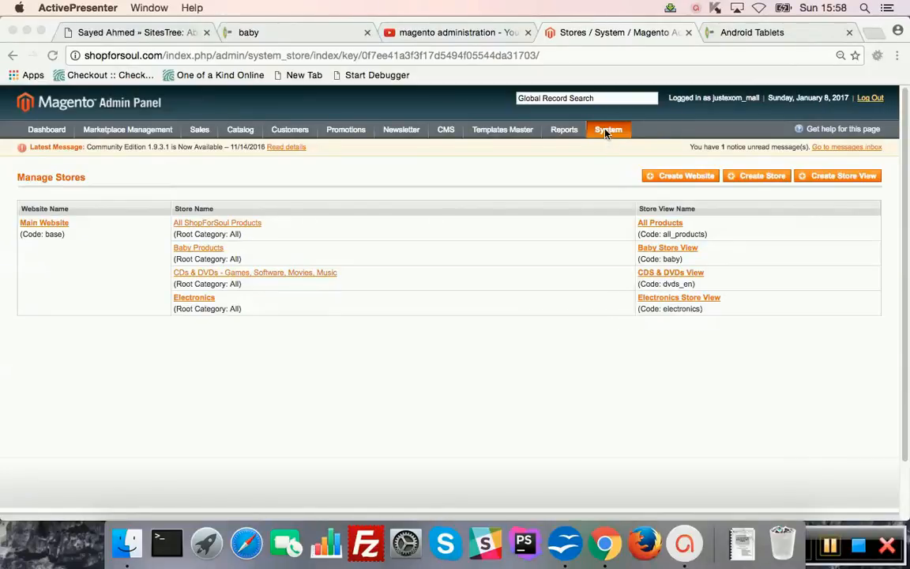
Open the Magento export page and set the entity type to Products.
left_click(606, 132)
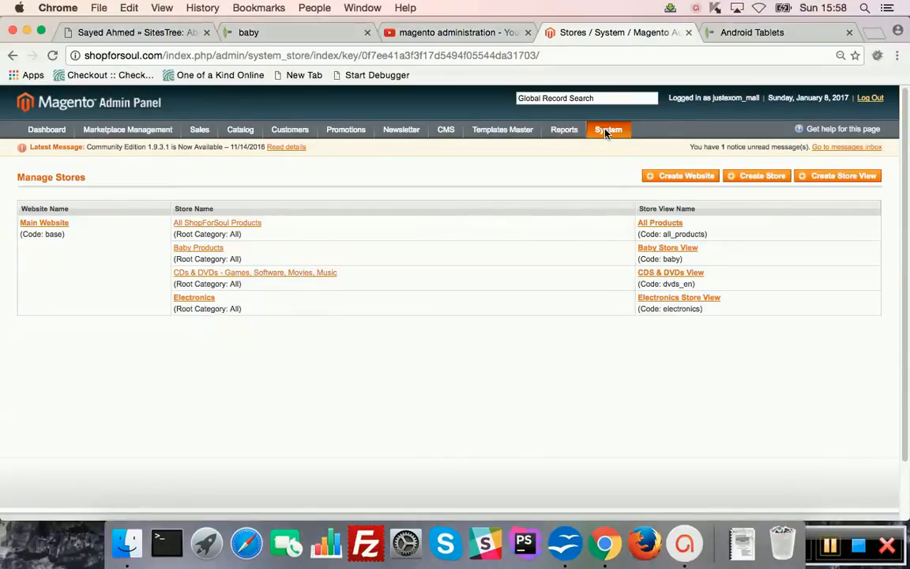
mouse_move(606, 133)
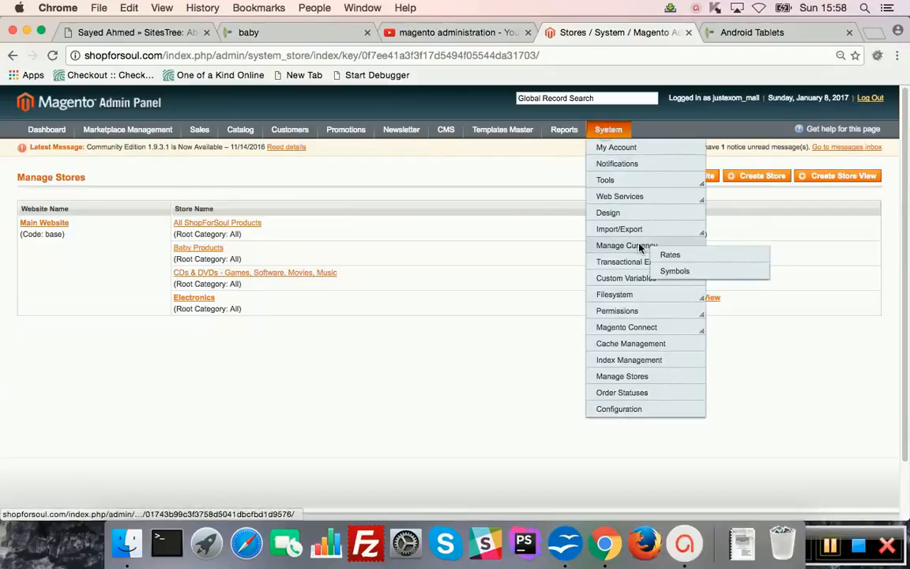
mouse_move(619, 230)
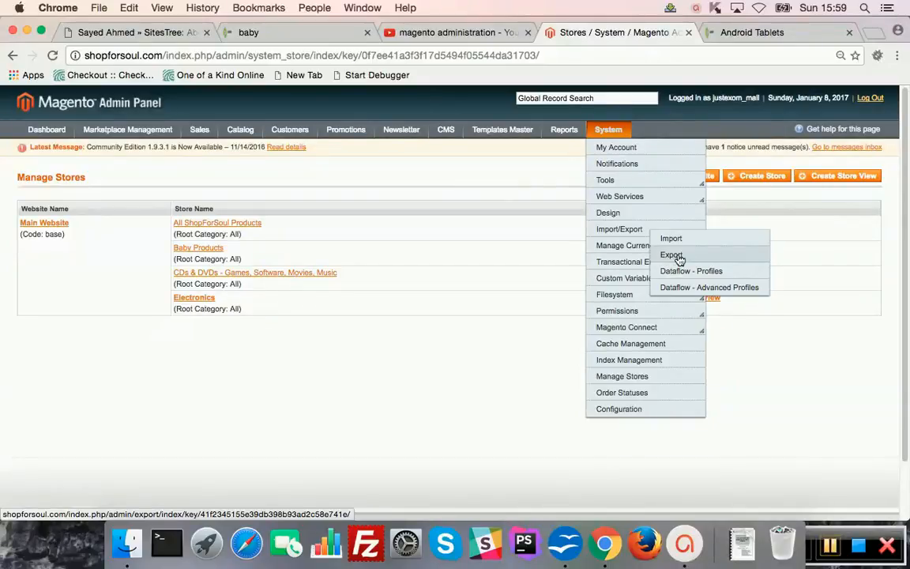
left_click(671, 256)
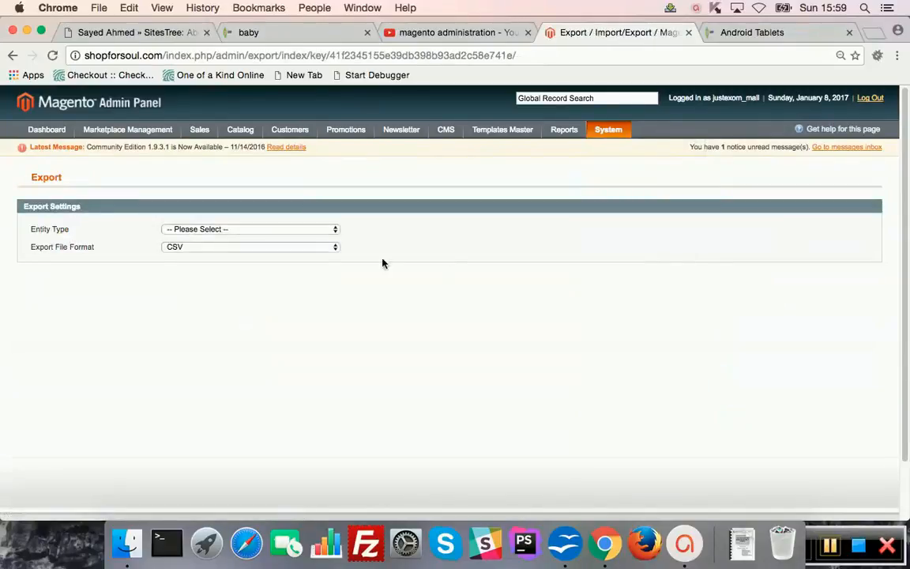
left_click(263, 229)
left_click(200, 241)
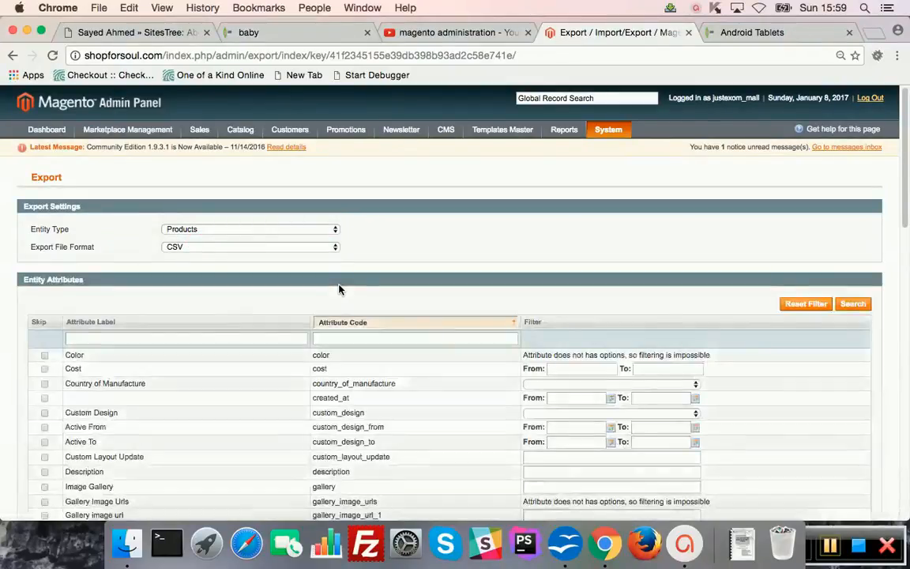
Export the products with all attributes included, using CSV as the file format.
left_click(321, 247)
left_click(315, 246)
scroll(725, 266, "down", 10)
scroll(727, 267, "down", 4)
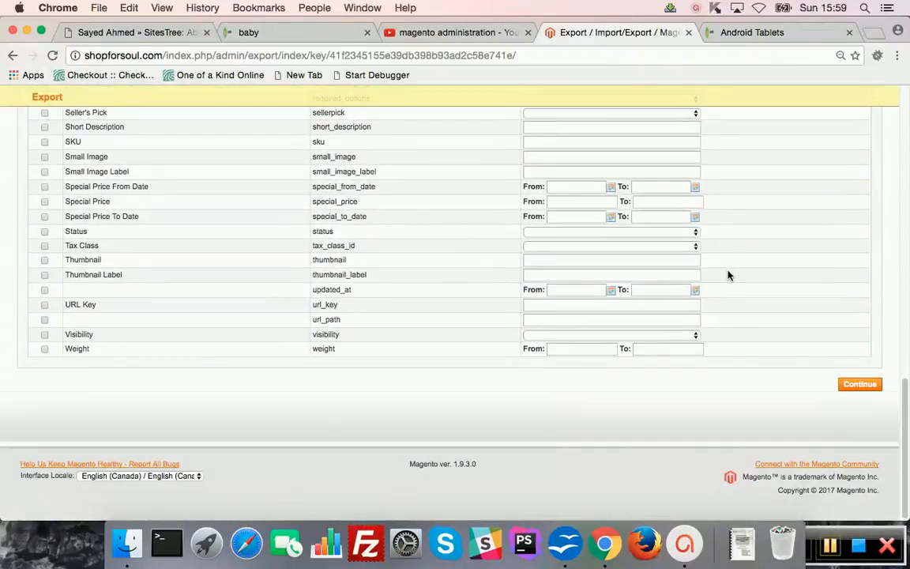
left_click(859, 384)
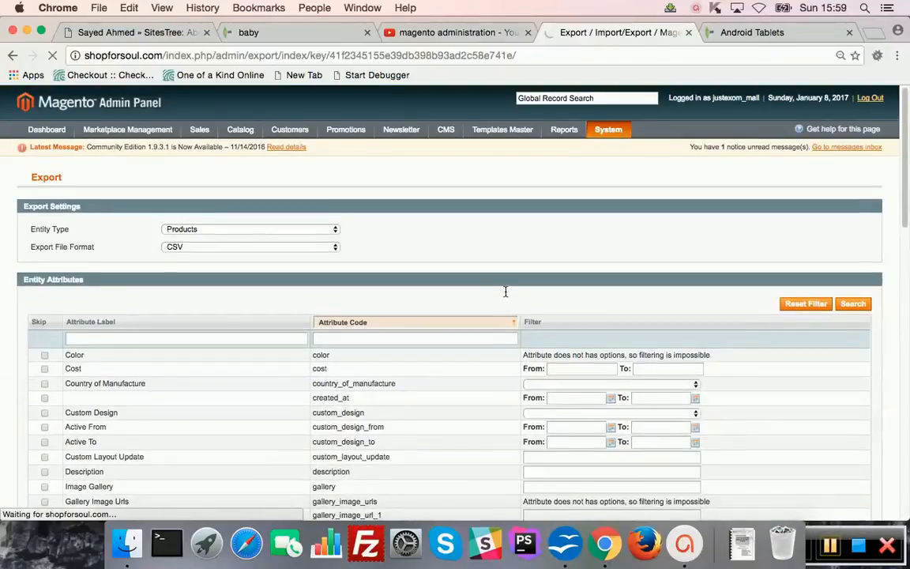
scroll(505, 294, "down", 10)
scroll(506, 295, "down", 5)
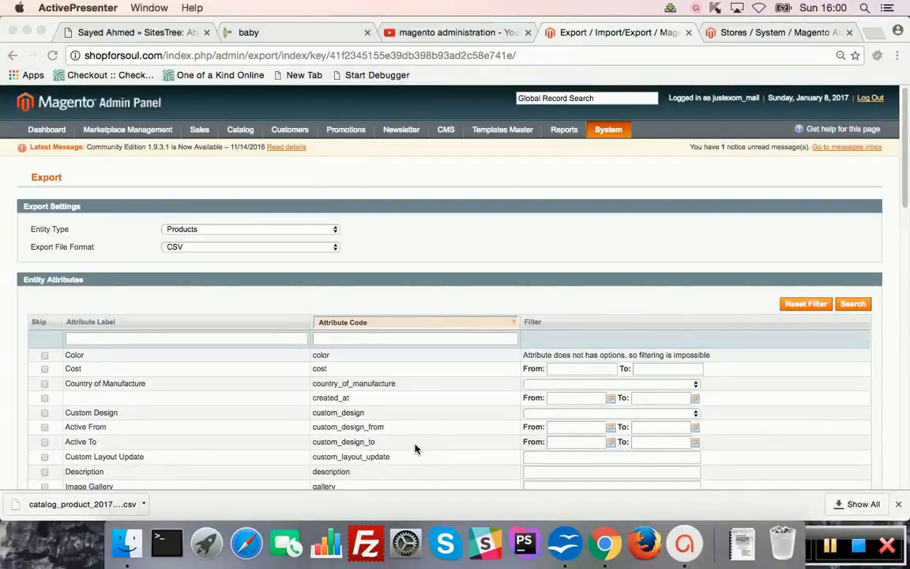
Open the downloaded catalog_product_20170108_210024.csv in OpenOffice, importing it as Unicode (UTF-8) with tab, comma and semicolon separators.
left_click(45, 505)
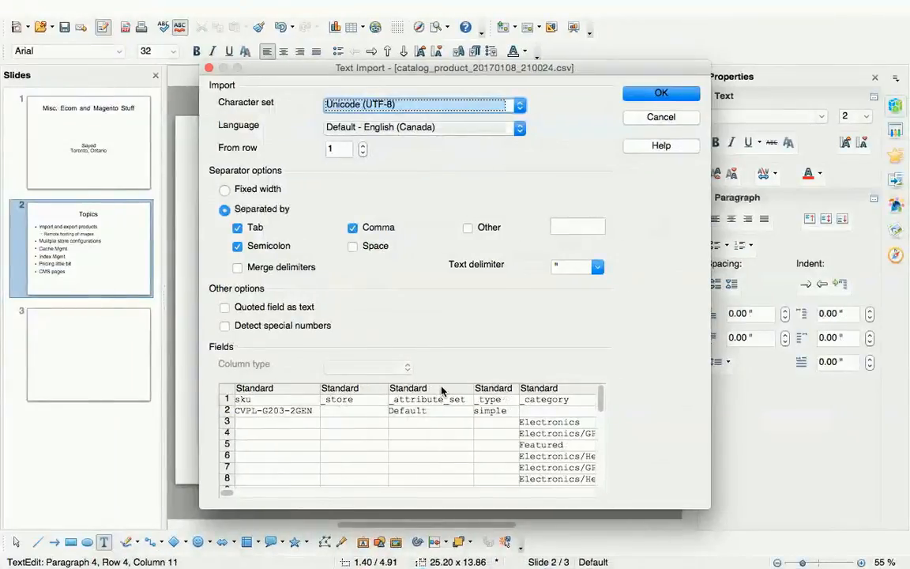
left_click(638, 97)
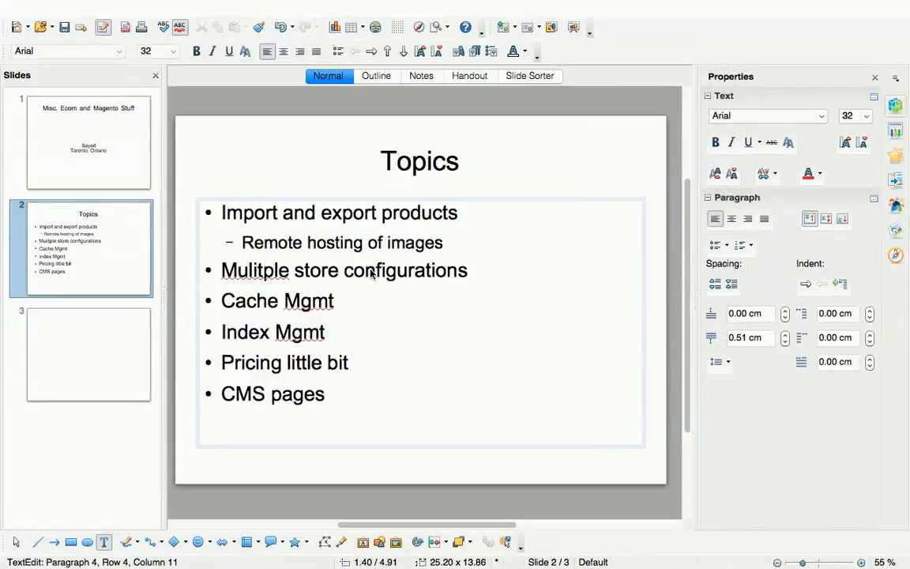
key("F5")
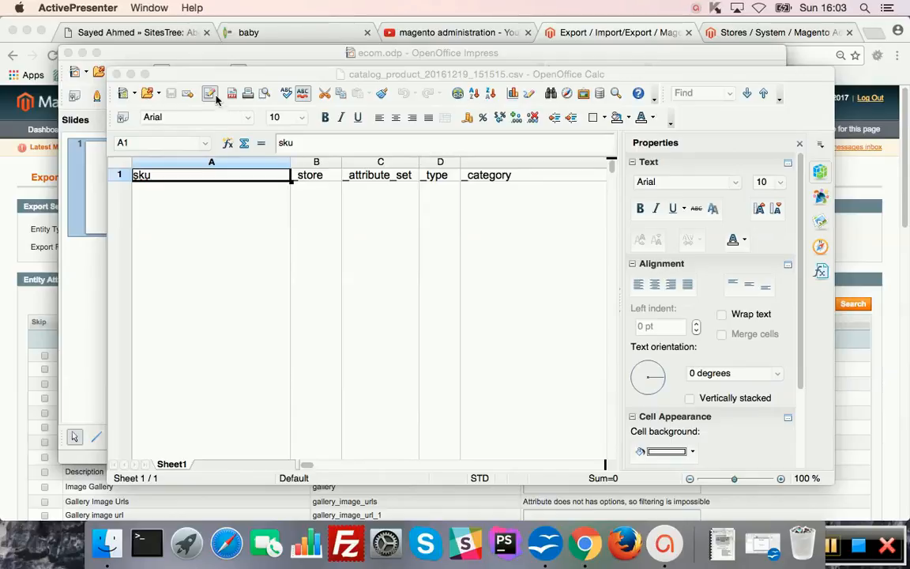
Expand the exported CSV spreadsheet to full screen and review its header columns from sku through _links_related_position.
left_click(144, 74)
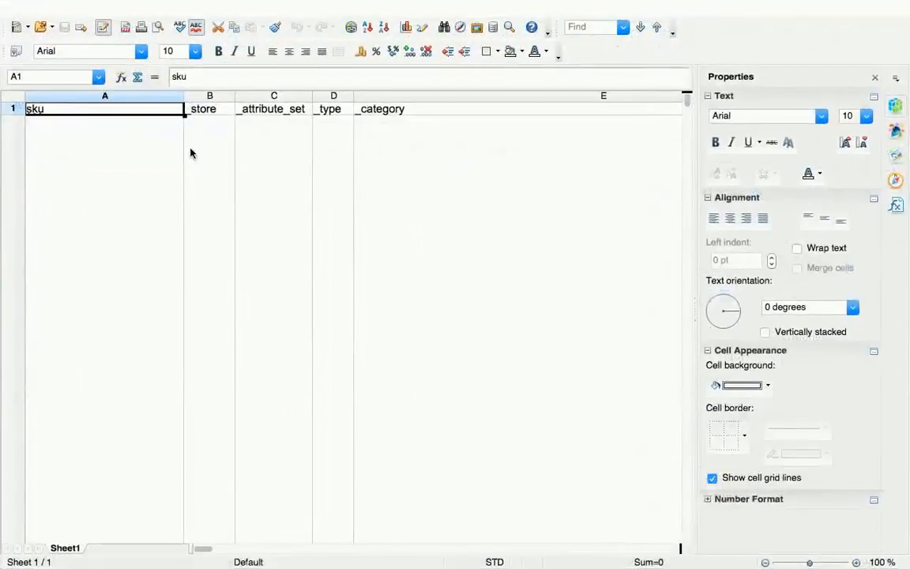
key("Right")
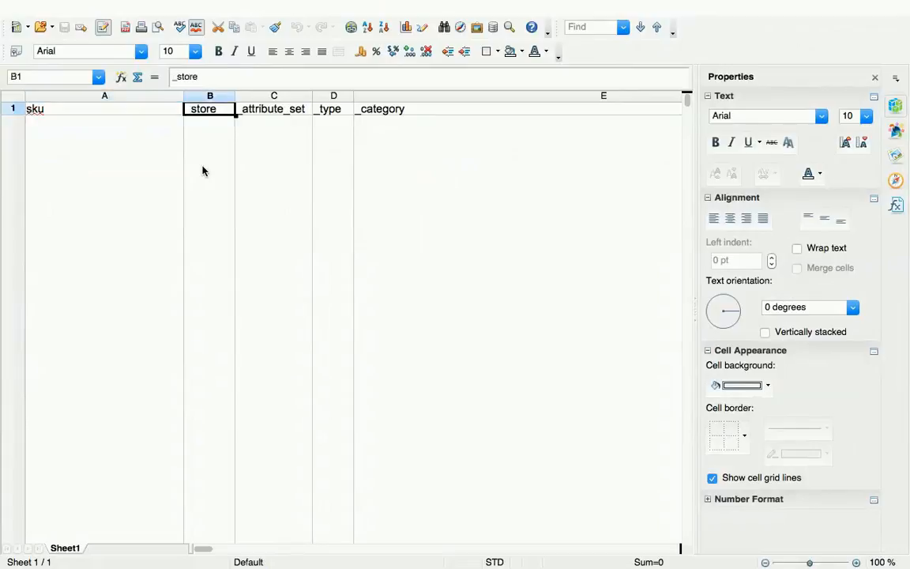
key("Right")
key("Right")
key("Right")
key("Right")
key("Right")
key("Right")
key("Right")
key("Right")
key("Right")
key("Right")
key("Right")
key("Right")
key("Right")
key("Right")
key("Right")
key("Right")
key("Right")
key("Right")
key("Right")
key("Right")
key("Right")
key("Right")
key("Right")
key("Right")
key("Right")
key("Right")
key("Right")
key("Right")
key("Right")
key("Right")
key("Right")
key("Right")
key("Right")
key("Right")
key("Right")
key("Right")
key("Right")
key("Right")
key("Right")
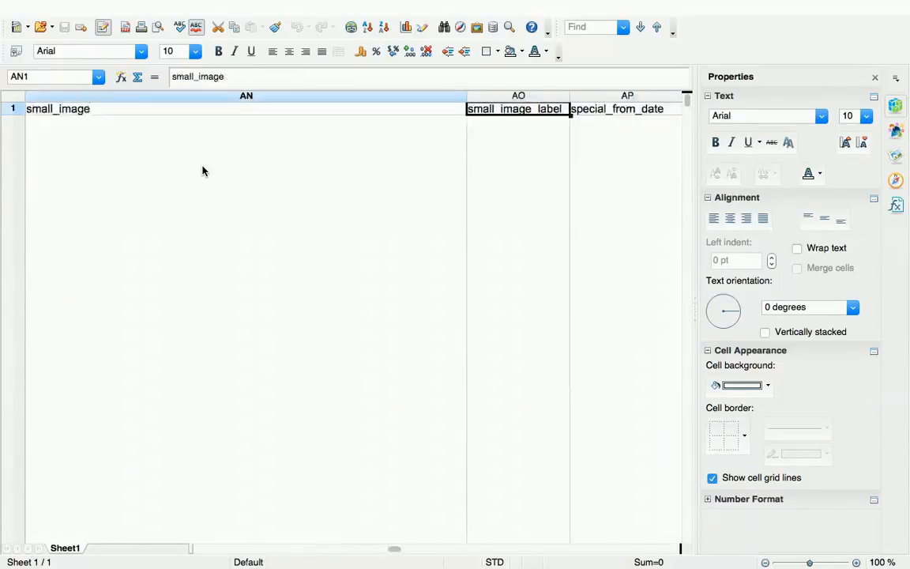
key("Right")
key("Right")
key("Right")
key("Right")
key("Right")
key("Right")
key("Right")
key("Right")
key("Right")
key("Right")
key("Right")
key("Right")
key("Right")
key("Right")
key("Right")
key("Right")
key("Right")
key("Right")
key("Right")
key("Right")
key("Right")
key("Right")
key("Right")
key("Right")
key("Right")
key("Right")
key("Right")
key("Right")
key("Right")
key("Right")
key("Right")
key("Right")
key("Right")
key("Right")
key("Right")
key("Right")
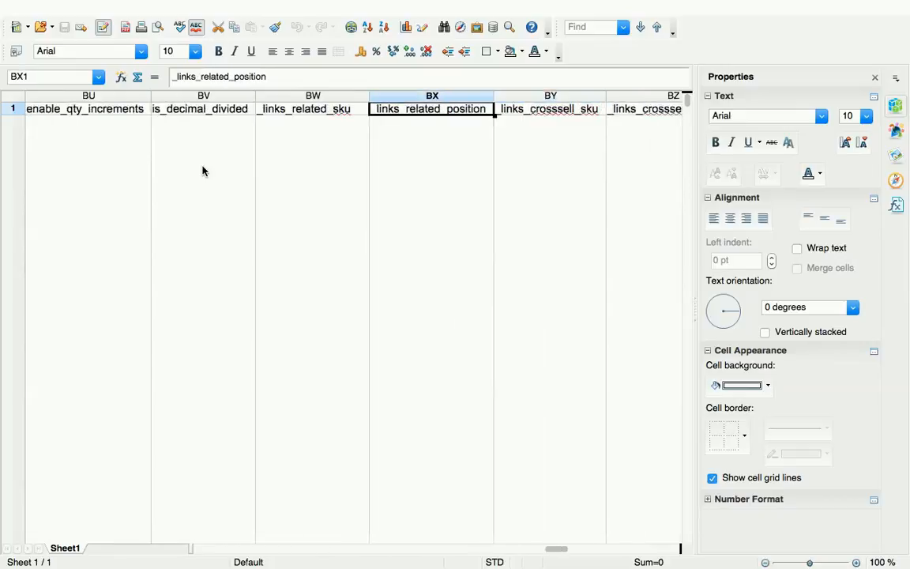
Go back through the header columns to sku in cell A1 and take the spreadsheet out of full screen.
key("Left")
key("Left")
key("Left")
key("Left")
key("Left")
key("Left")
key("Left")
key("Left")
key("Left")
key("Left")
key("Left")
key("Left")
key("Left")
key("Left")
key("Left")
key("Left")
key("Left")
key("Left")
key("Left")
key("Left")
key("Left")
key("Left")
key("Left")
key("Left")
key("Left")
key("Left")
key("Left")
key("Left")
key("Left")
key("Left")
key("Left")
key("Left")
key("Left")
key("Left")
key("Left")
key("Left")
key("Left")
key("Left")
key("Left")
key("Left")
key("Left")
key("Left")
key("Left")
key("Left")
key("Left")
key("Left")
key("Left")
key("Left")
key("Left")
key("Left")
key("Left")
key("Left")
key("Left")
key("Left")
key("Left")
key("Left")
key("Left")
key("Left")
key("Left")
key("Left")
key("Left")
key("Left")
key("Left")
key("Left")
key("Left")
key("Left")
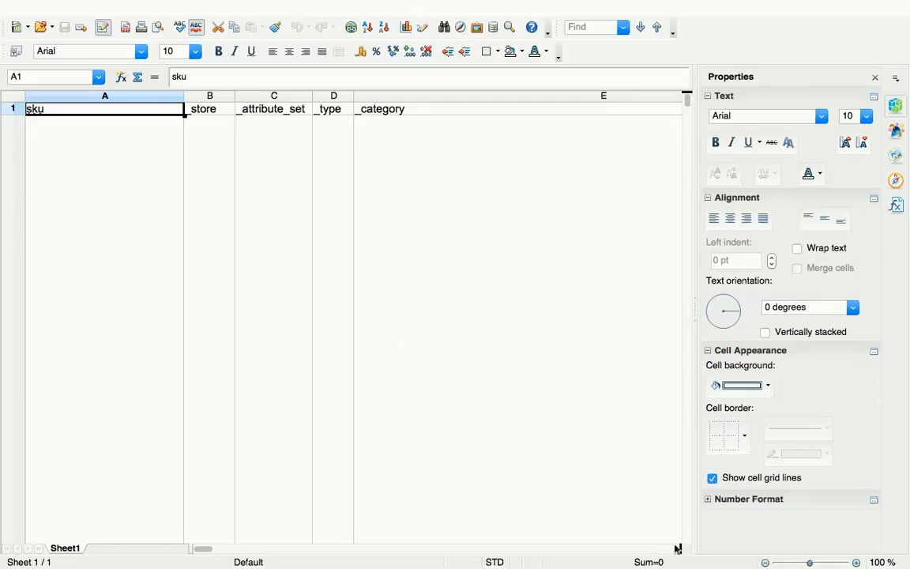
mouse_move(65, 5)
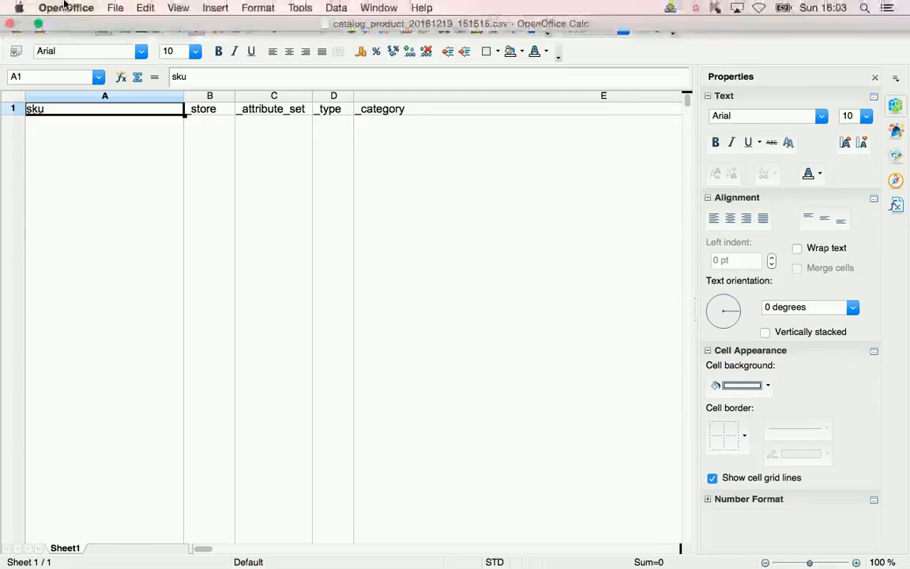
left_click(37, 24)
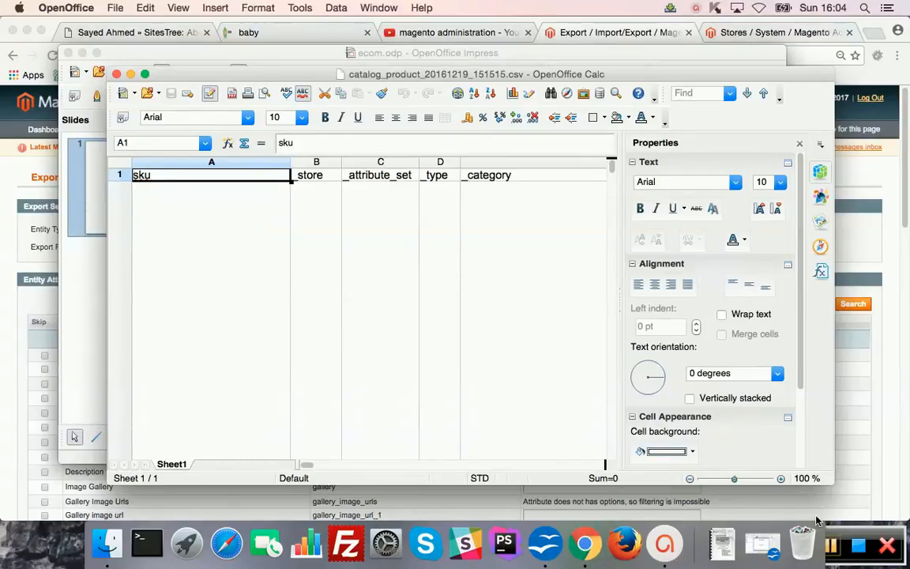
Hide the OpenOffice windows, return to the Magento admin in Chrome, and review the product attributes on the Manage Attributes page.
key("super+h")
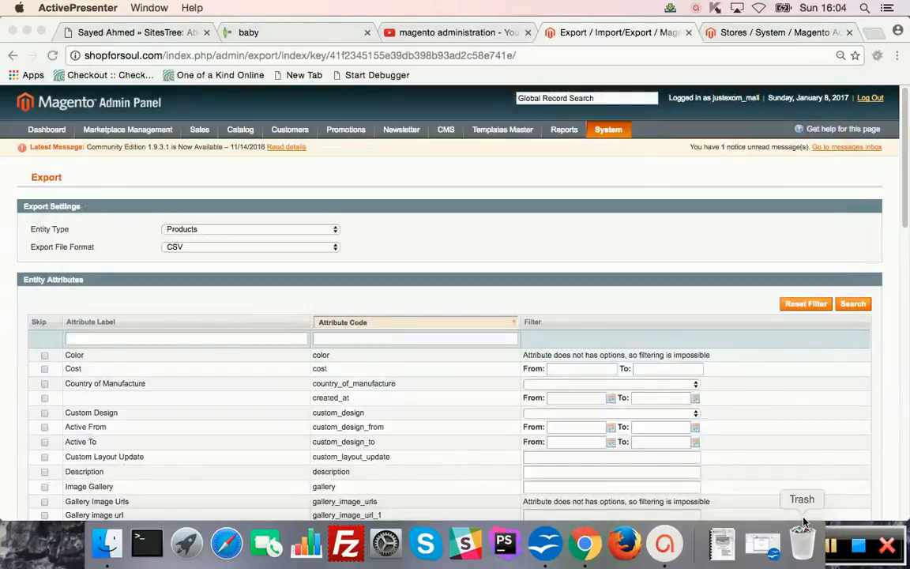
left_click(243, 132)
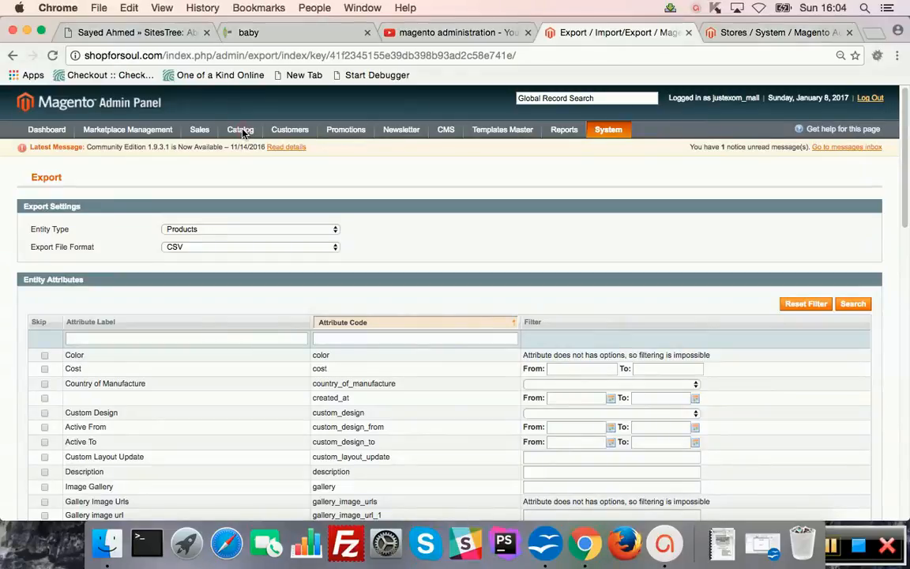
mouse_move(243, 133)
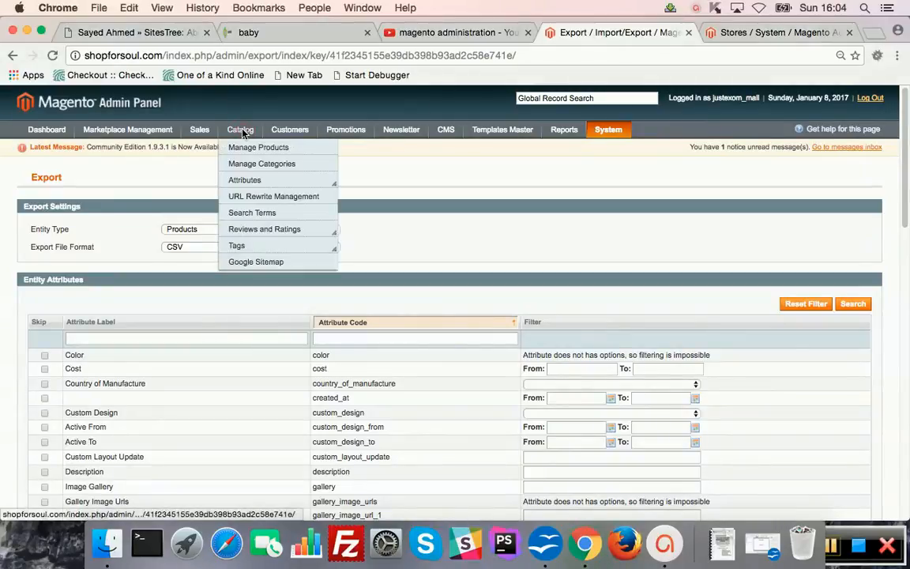
mouse_move(256, 181)
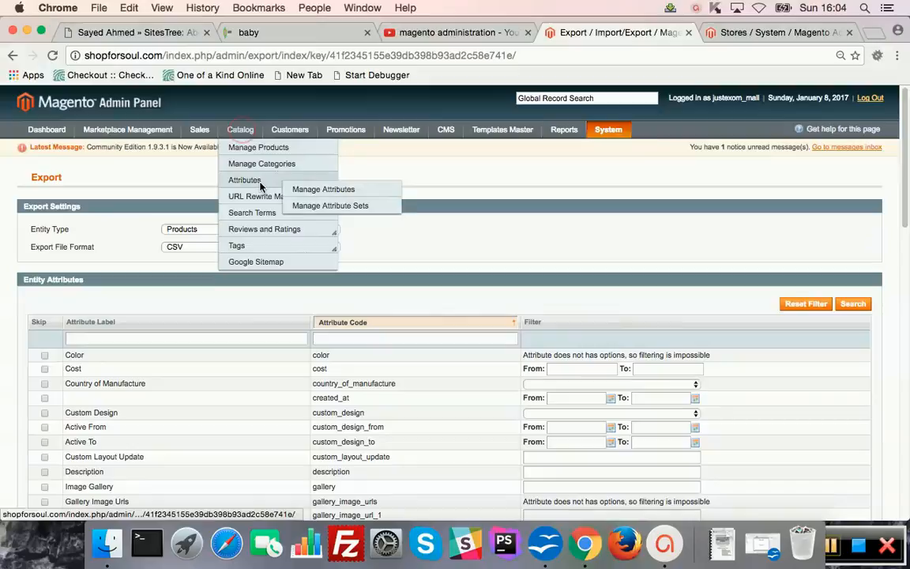
left_click(332, 194)
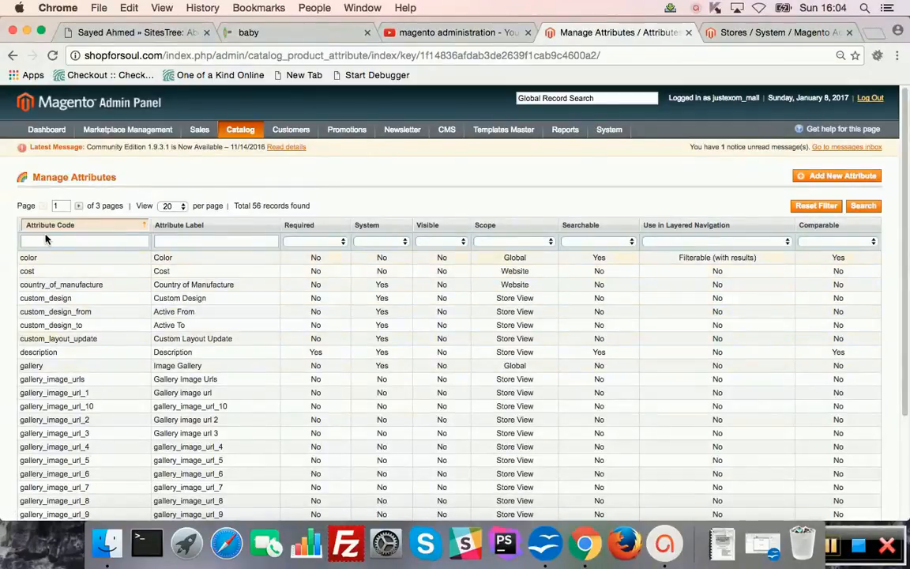
scroll(95, 316, "down", 3)
scroll(106, 332, "up", 3)
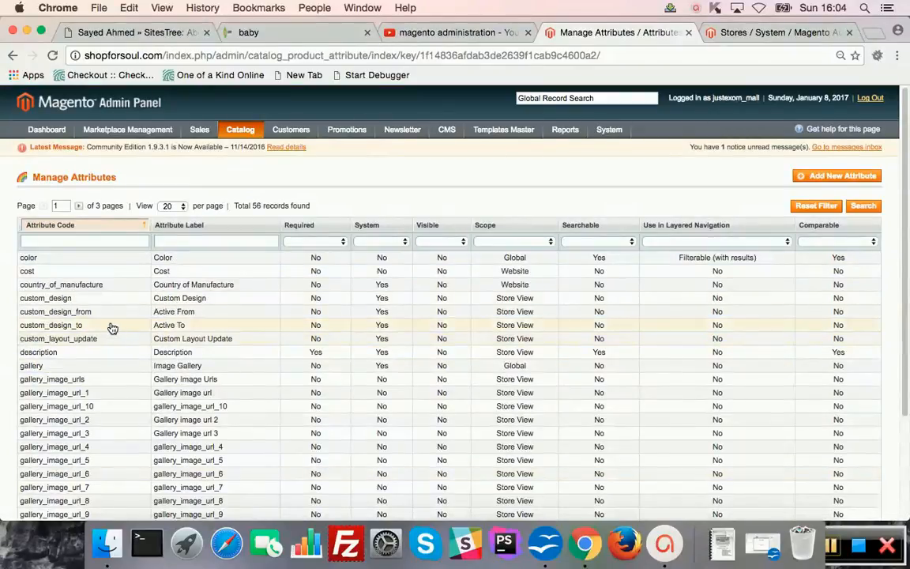
scroll(111, 325, "down", 3)
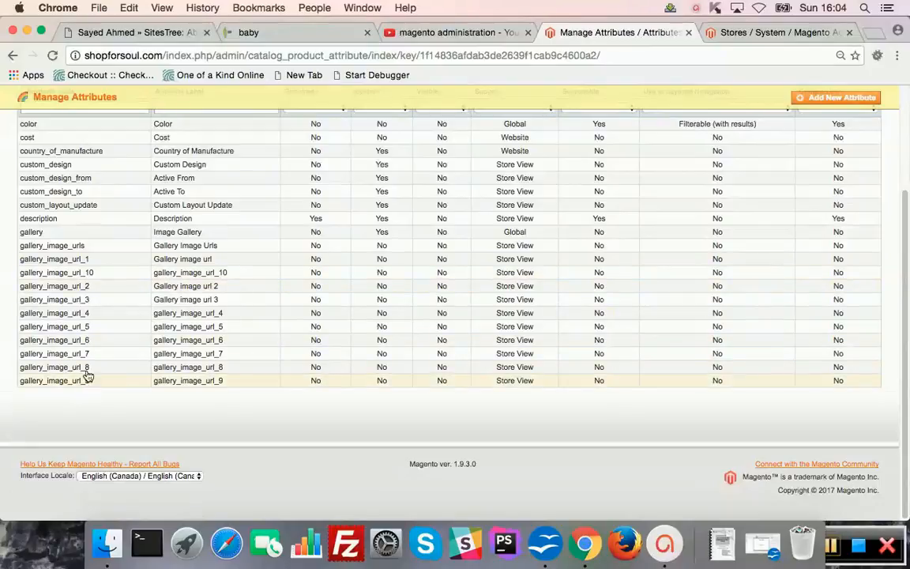
scroll(86, 377, "up", 3)
scroll(126, 340, "down", 3)
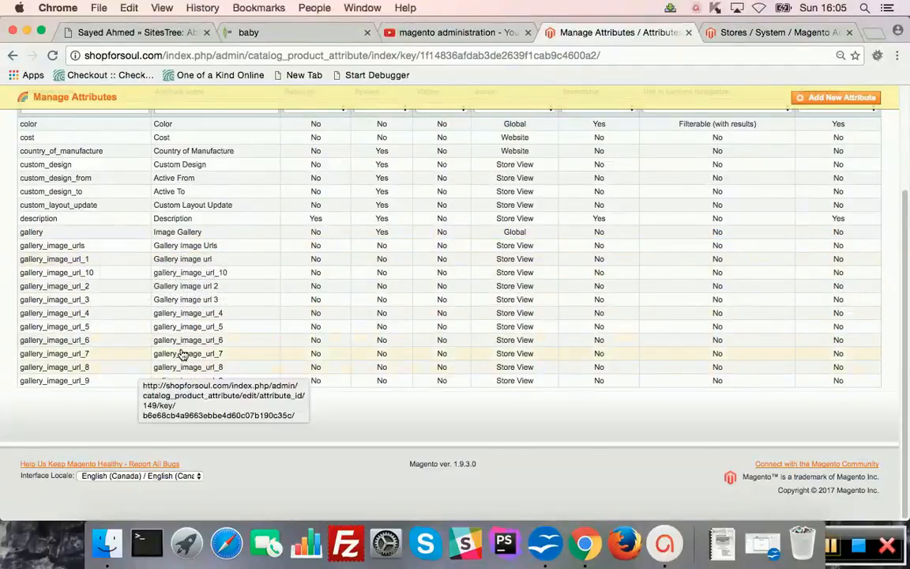
scroll(202, 311, "up", 3)
Open the Default attribute set from the Manage Attribute Sets page to view its groups and unassigned attributes.
mouse_move(240, 129)
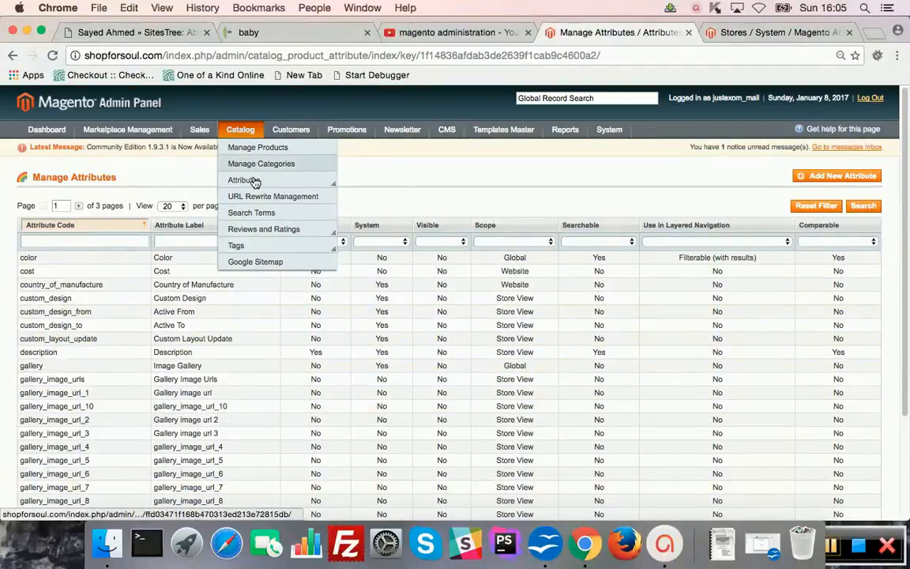
mouse_move(258, 180)
left_click(341, 208)
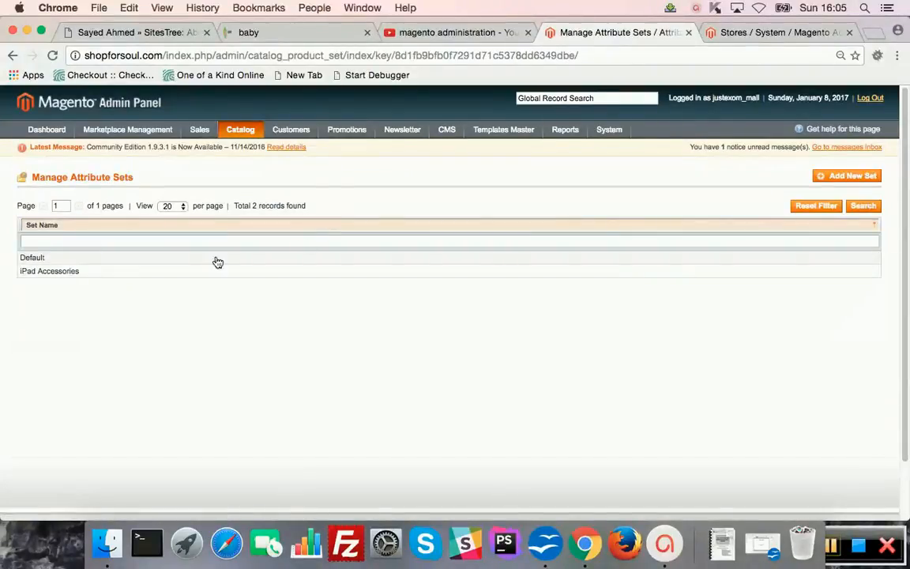
left_click(32, 258)
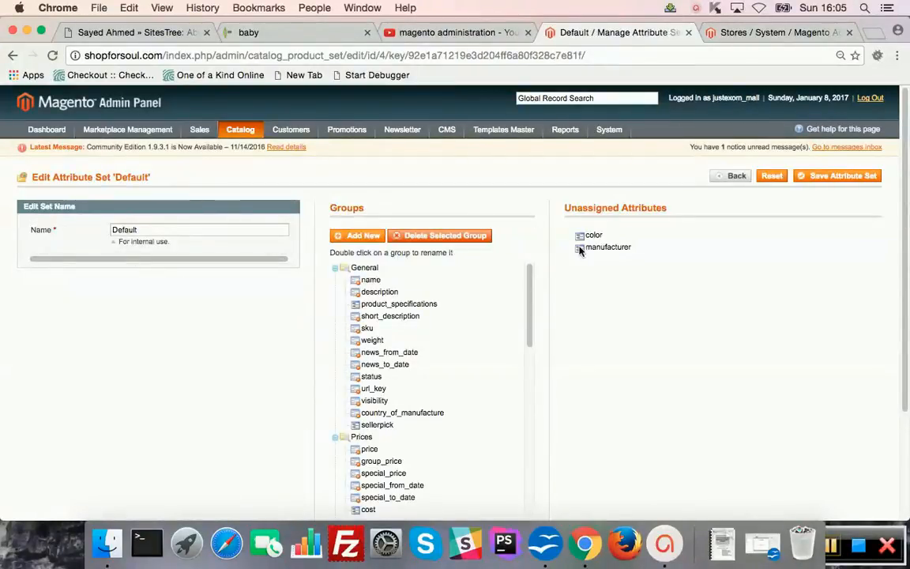
Examine the Default attribute set's groups and their attributes from General through Gallery URLs, along with the unassigned attributes.
scroll(534, 288, "down", 5)
scroll(536, 288, "up", 5)
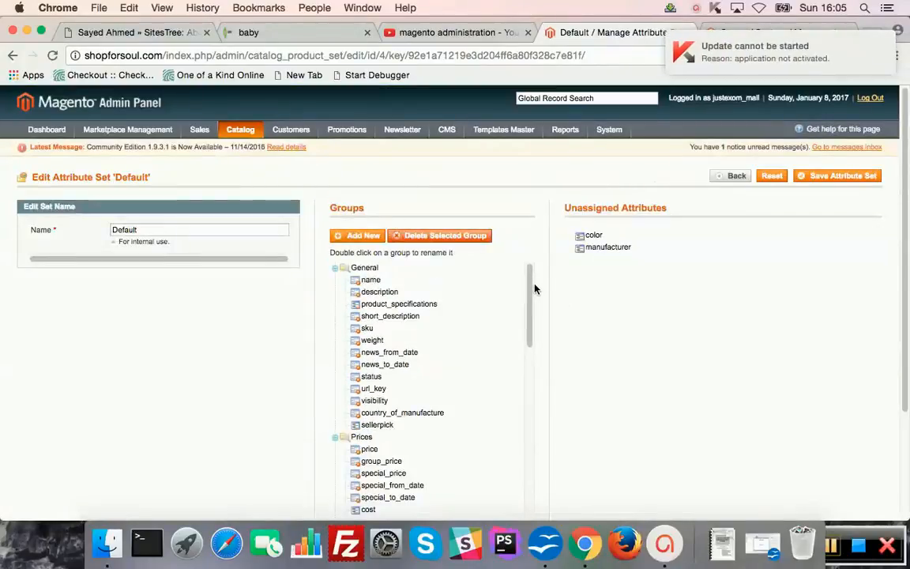
left_click_drag(529, 286, 519, 392)
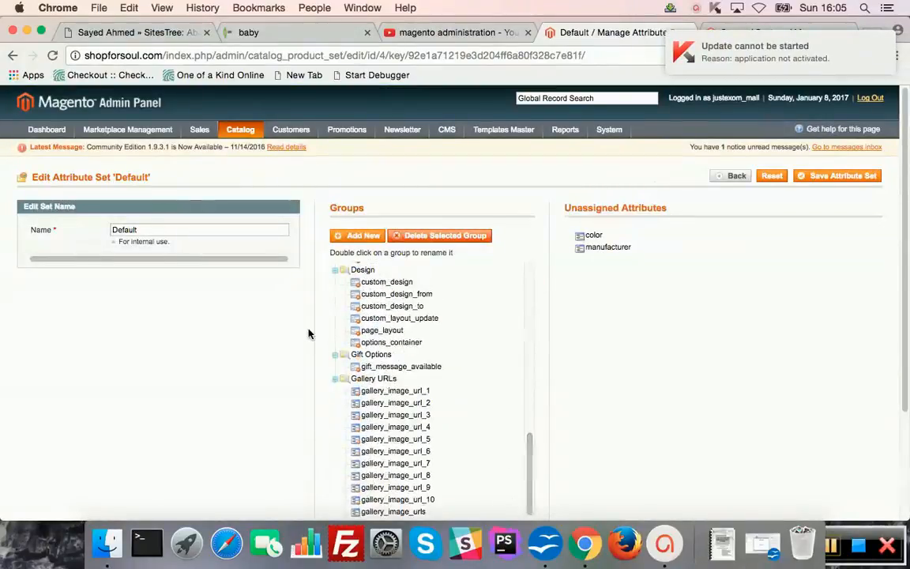
scroll(320, 328, "down", 3)
scroll(528, 311, "up", 10)
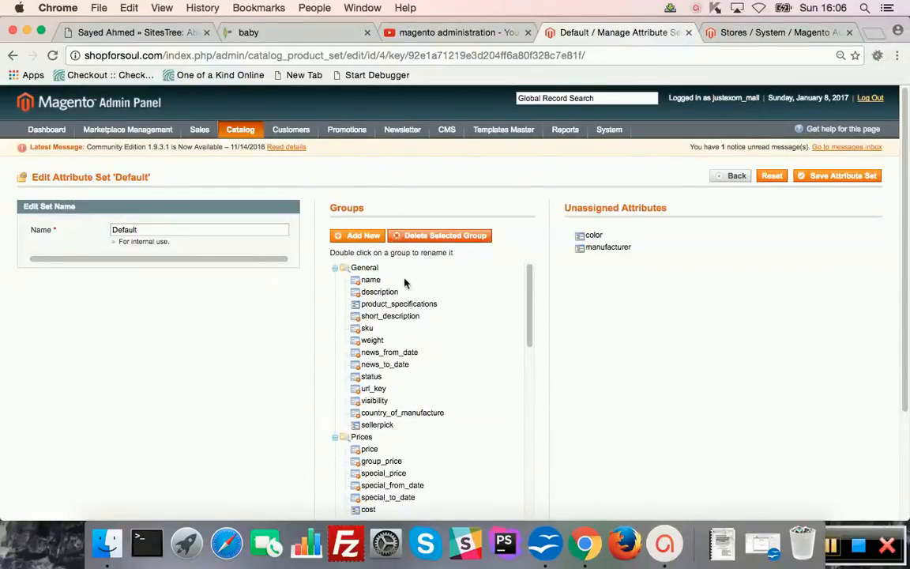
scroll(344, 321, "down", 3)
scroll(343, 322, "down", 2)
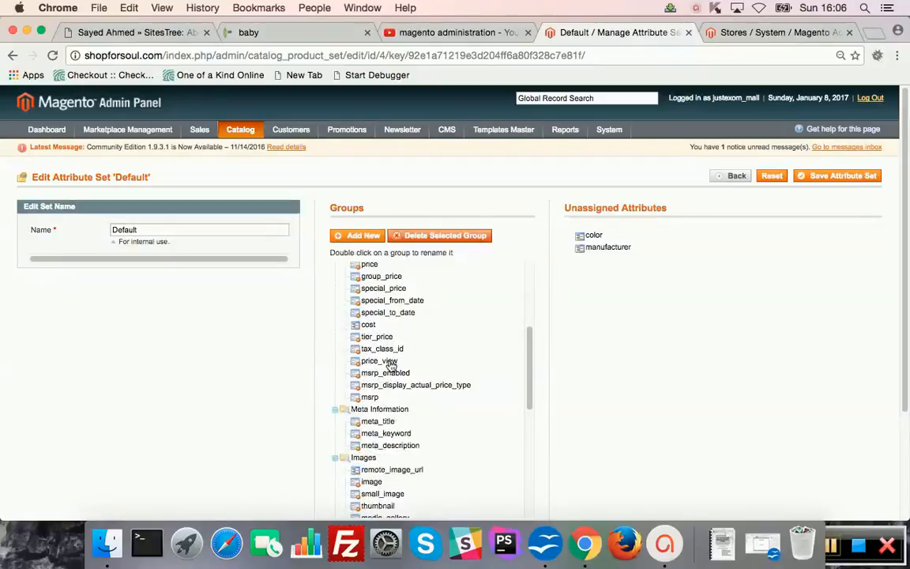
scroll(390, 363, "down", 1)
scroll(390, 364, "down", 10)
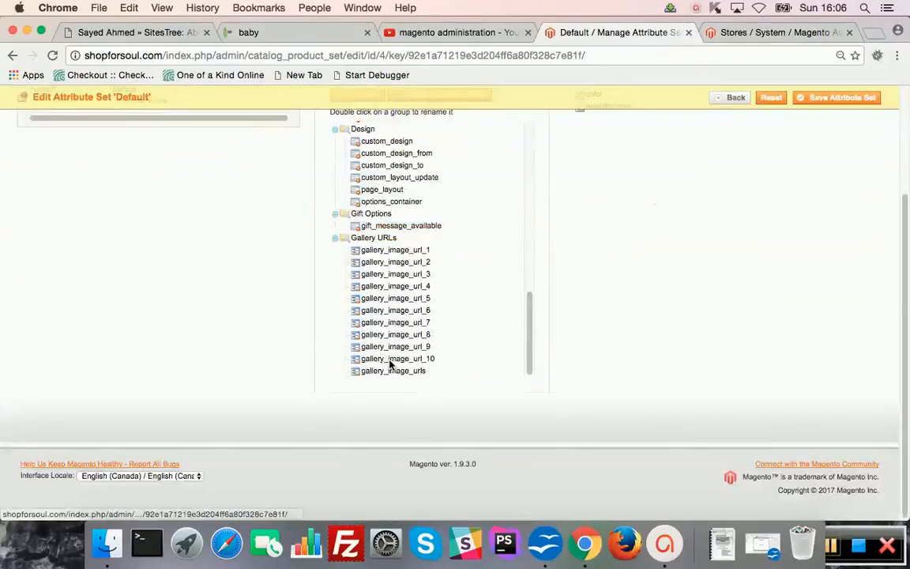
scroll(390, 366, "up", 20)
scroll(390, 365, "up", 3)
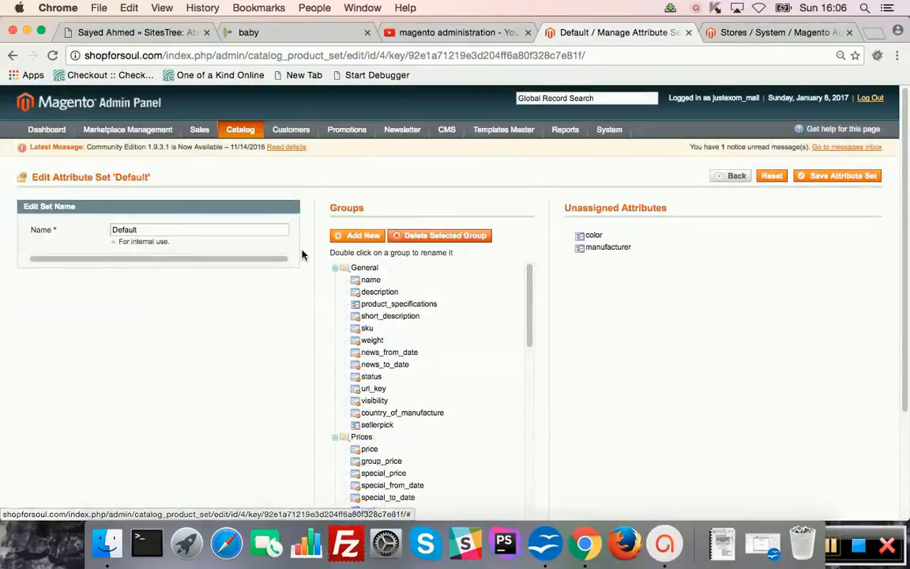
Open the Manage Attributes page from the catalog and review the first page of attribute codes and their properties.
mouse_move(241, 134)
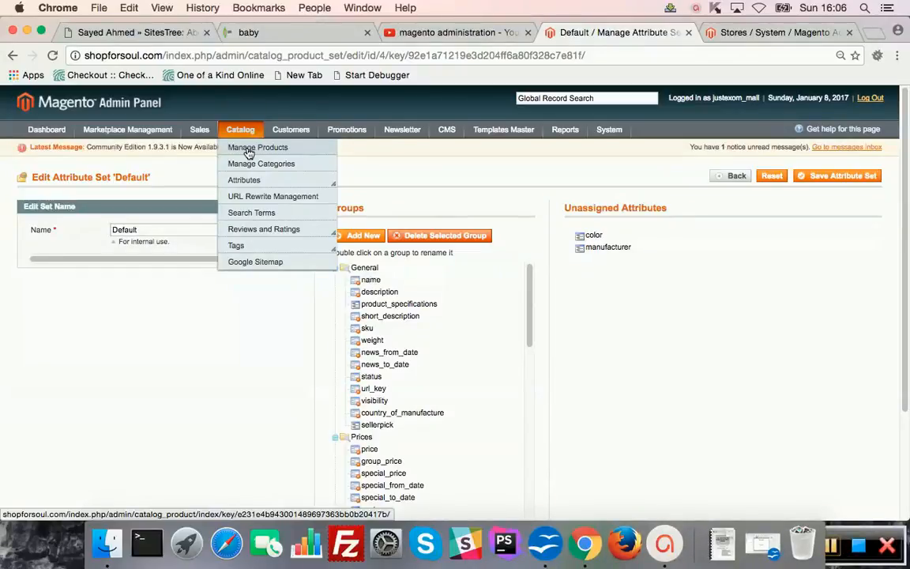
mouse_move(265, 184)
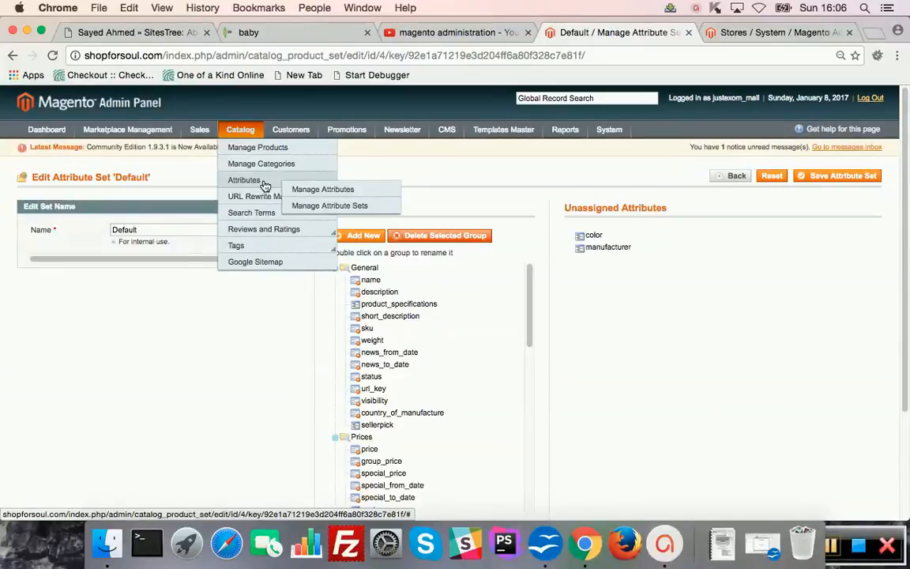
left_click(323, 195)
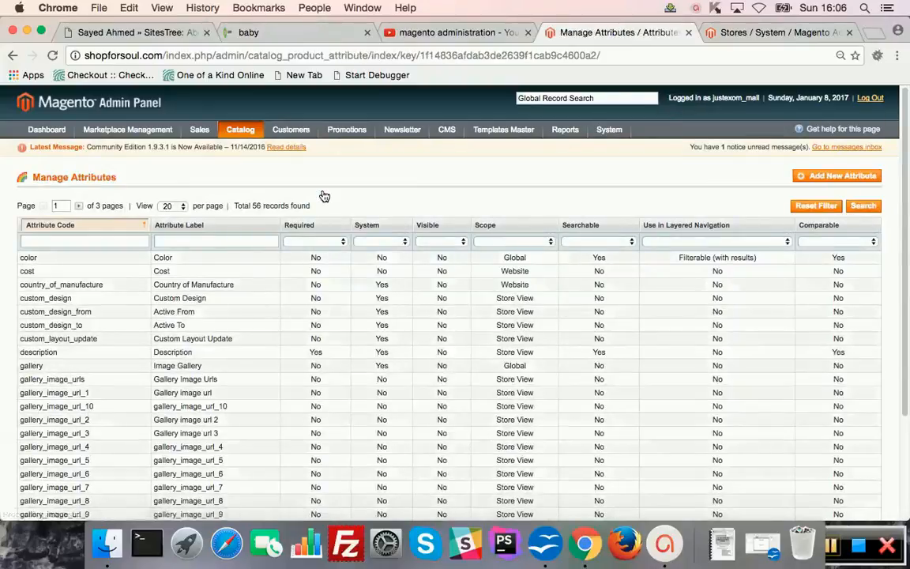
scroll(309, 303, "down", 3)
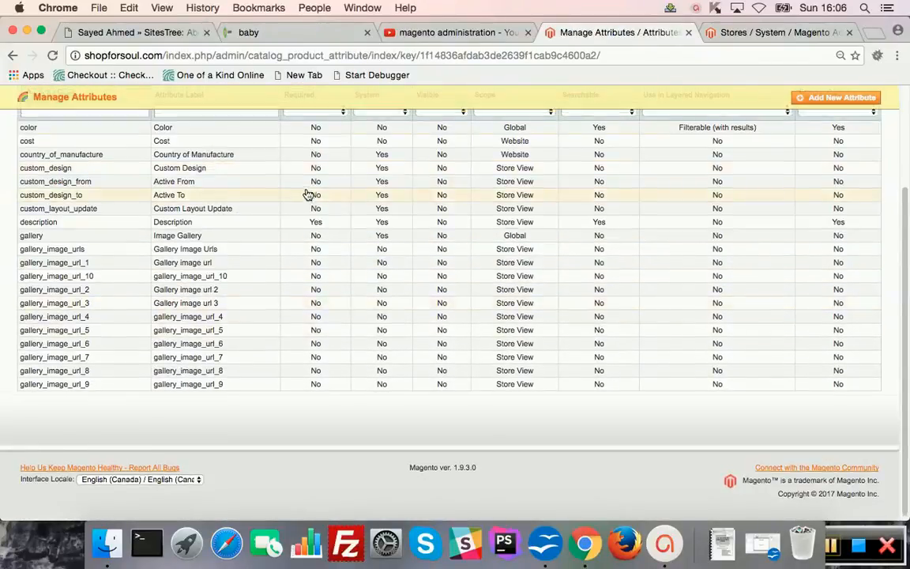
scroll(309, 237, "up", 3)
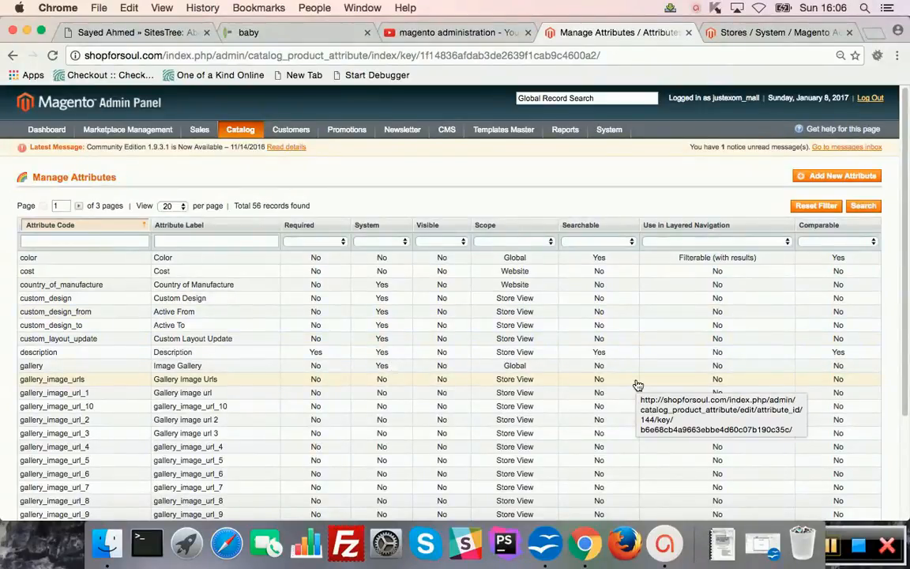
scroll(473, 367, "down", 3)
scroll(422, 337, "up", 3)
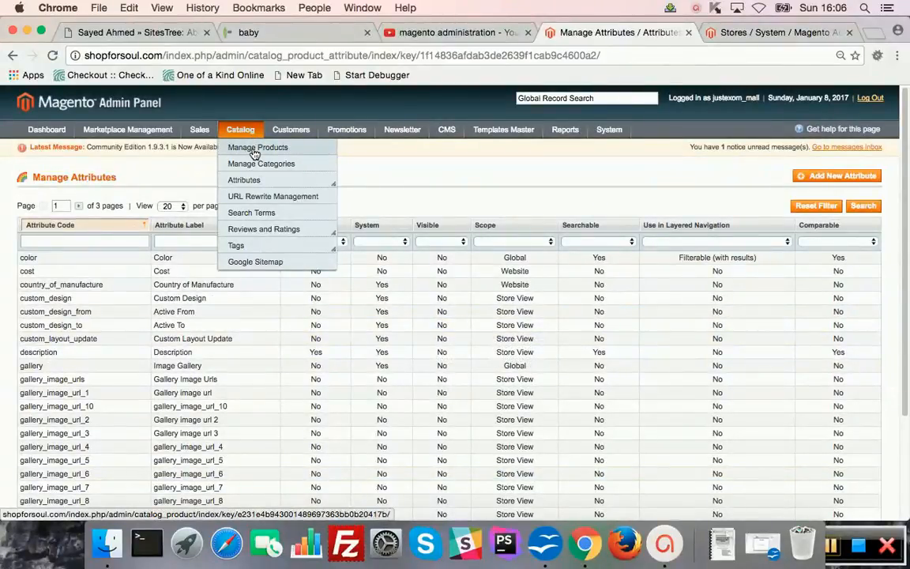
Open the Bicycle Mount for Samsung Galaxy S4 product for editing and review its General fields and product information sections.
left_click(830, 549)
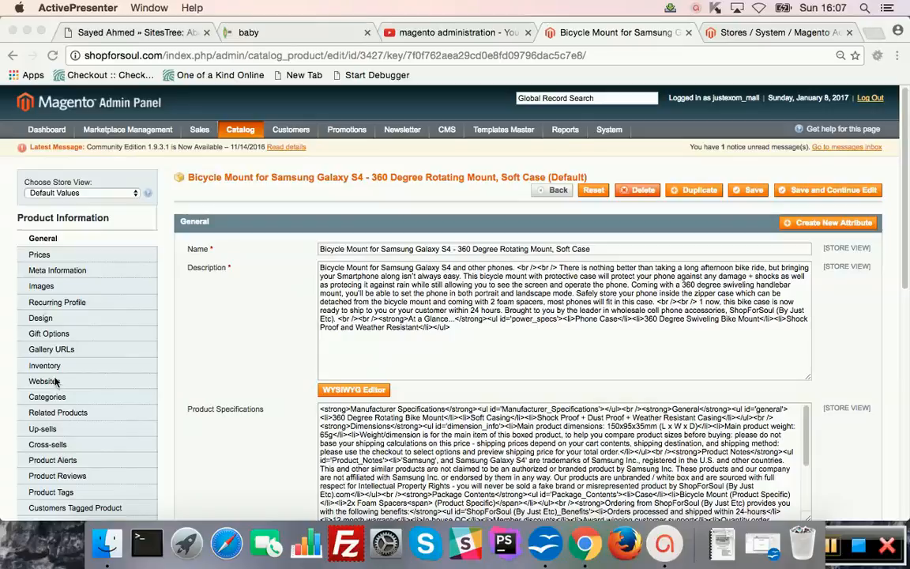
scroll(66, 351, "down", 5)
scroll(70, 352, "up", 5)
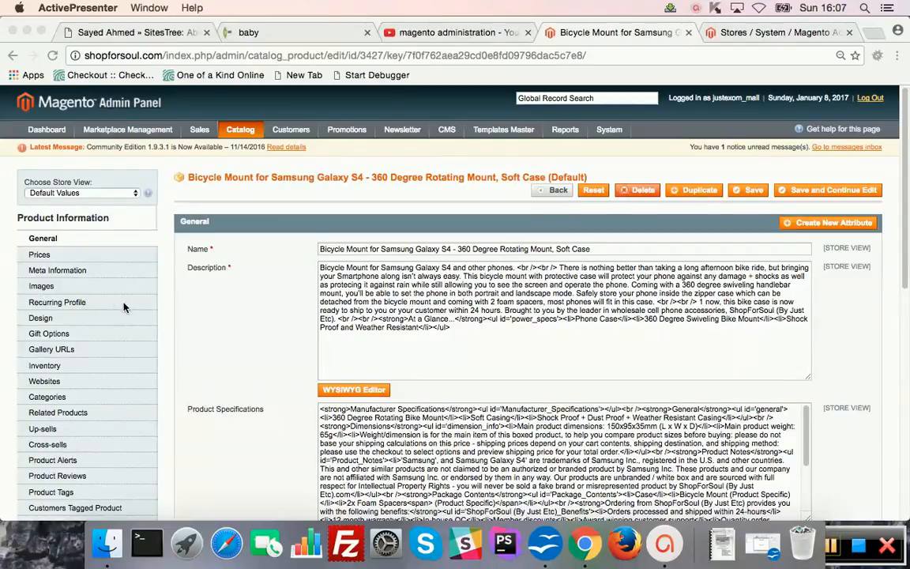
scroll(123, 308, "down", 1)
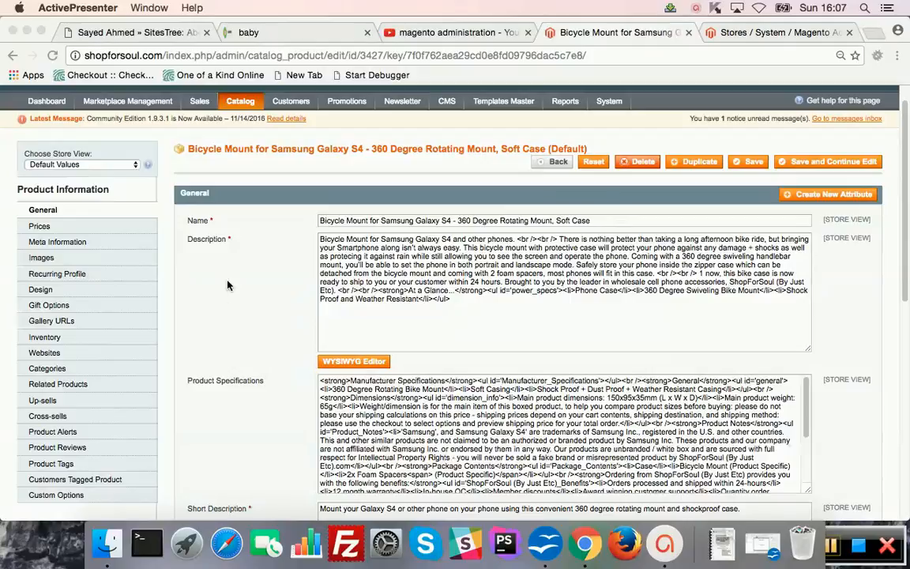
left_click(94, 323)
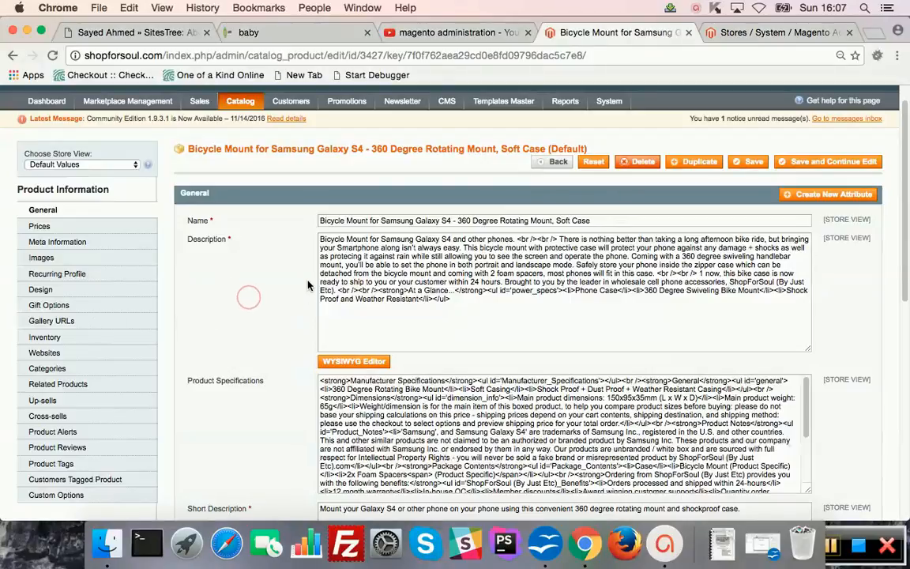
scroll(305, 285, "up", 1)
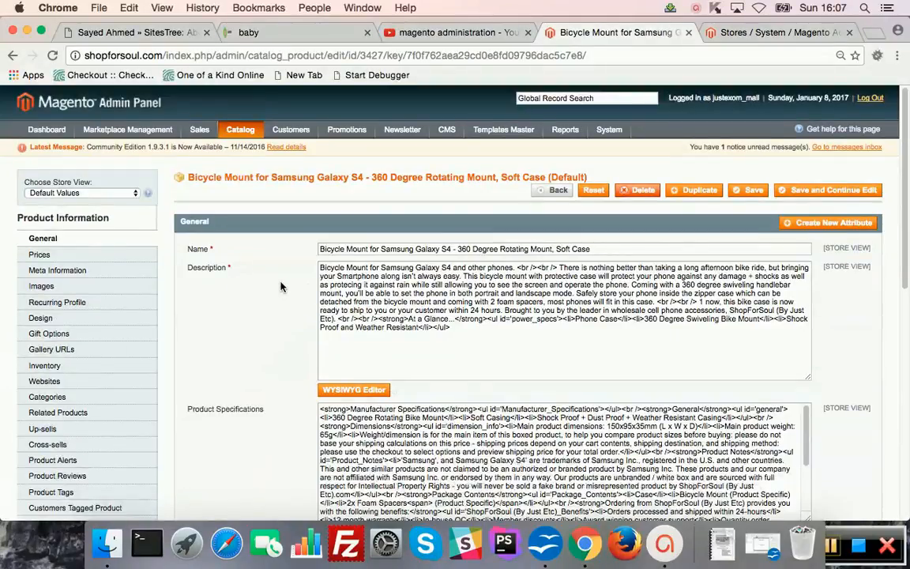
Review the product's Gallery URLs, Prices, Meta Information and Images sections, and return to General.
left_click(60, 349)
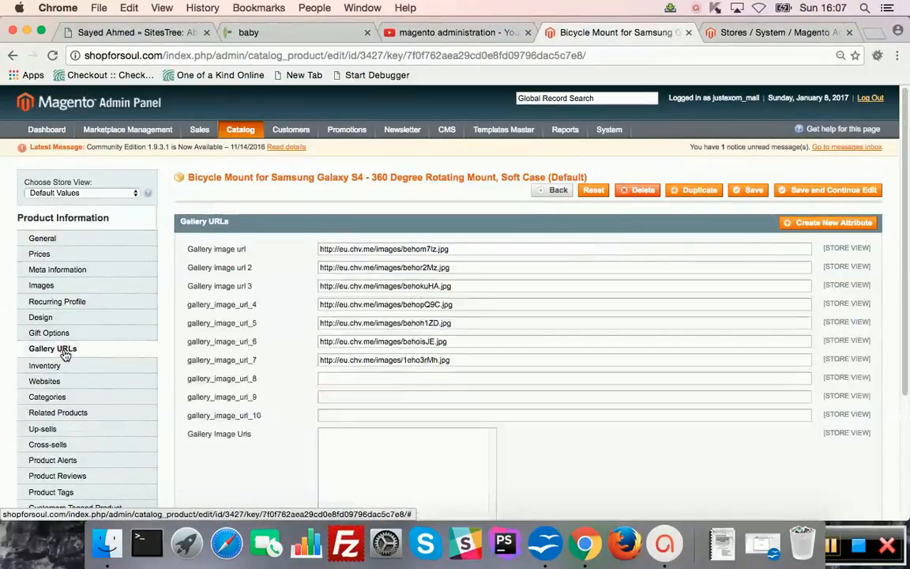
left_click(64, 254)
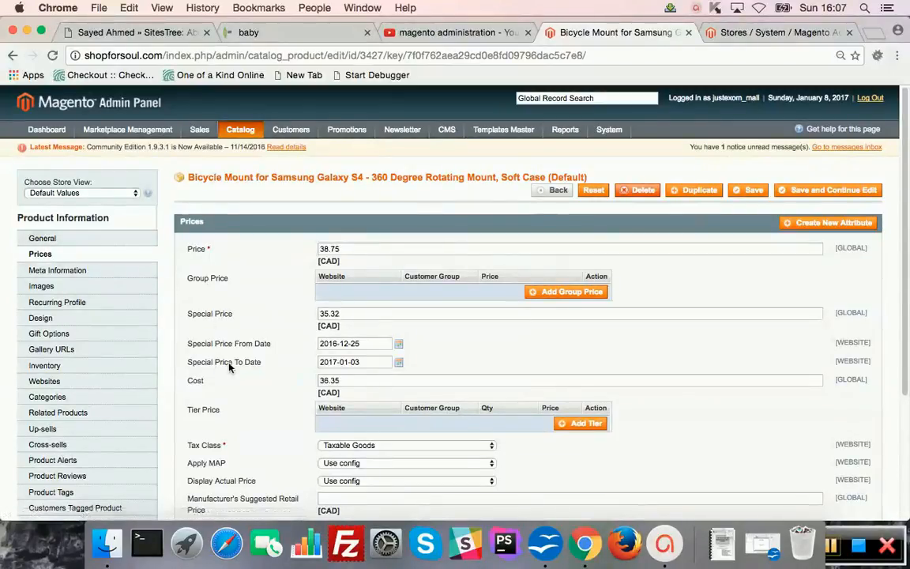
left_click(69, 270)
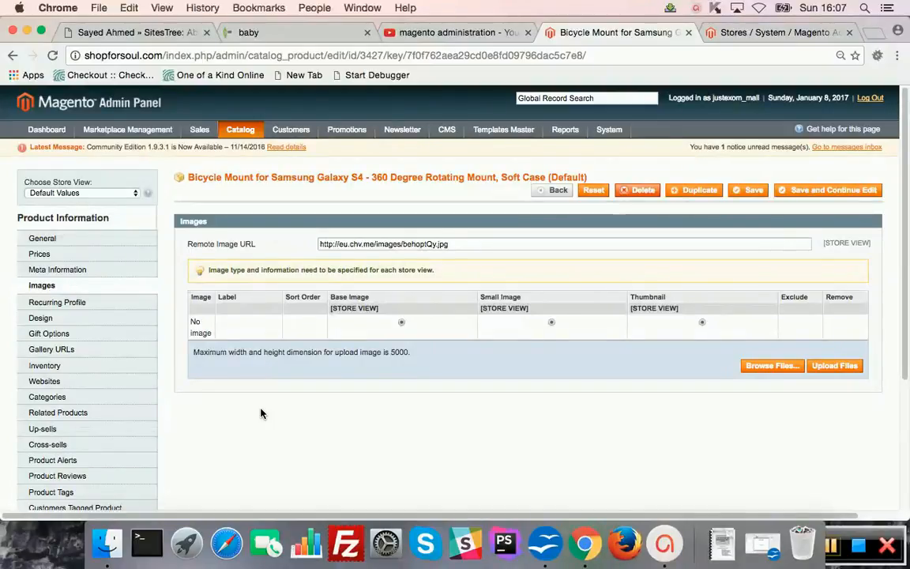
left_click(874, 562)
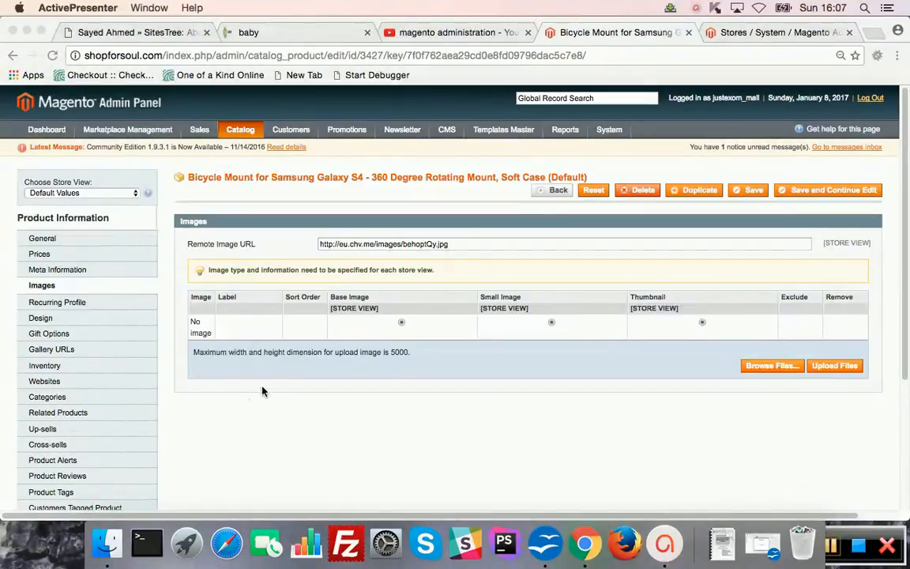
left_click(41, 238)
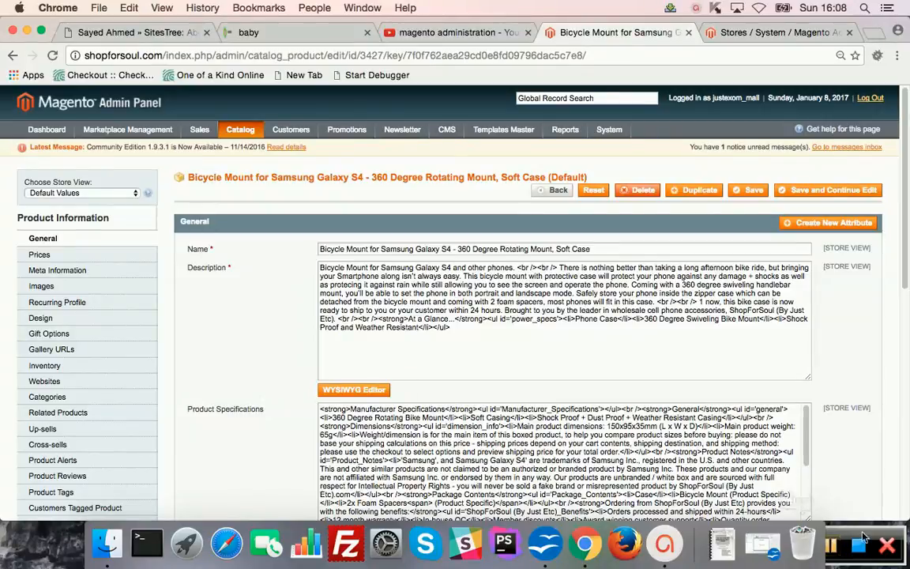
Switch to merging-replaced--to-import-bringining--products.csv in OpenOffice Calc and review its header columns from _store to gallery_image_url_4.
left_click(836, 545)
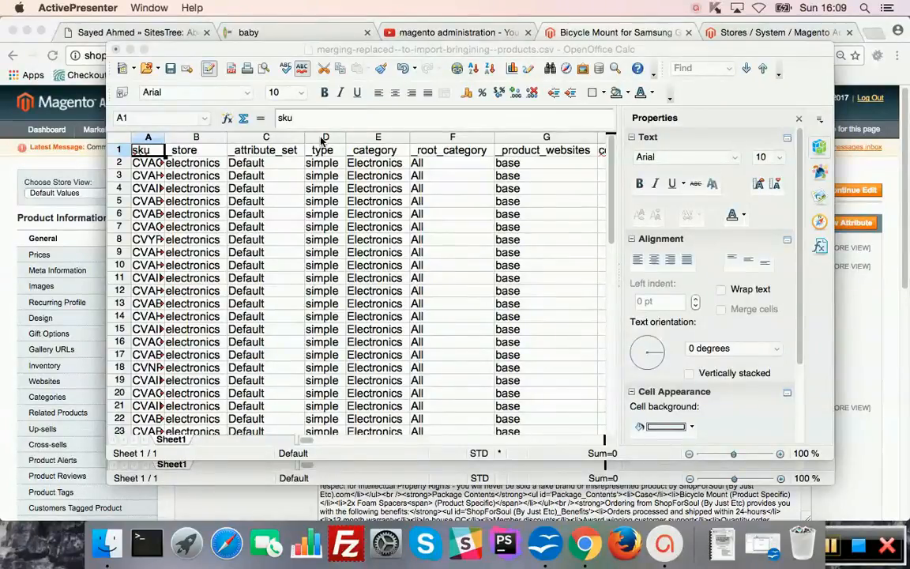
left_click(212, 155)
key("Right")
key("Right")
key("Right")
key("Right")
key("Right")
key("Right")
key("Right")
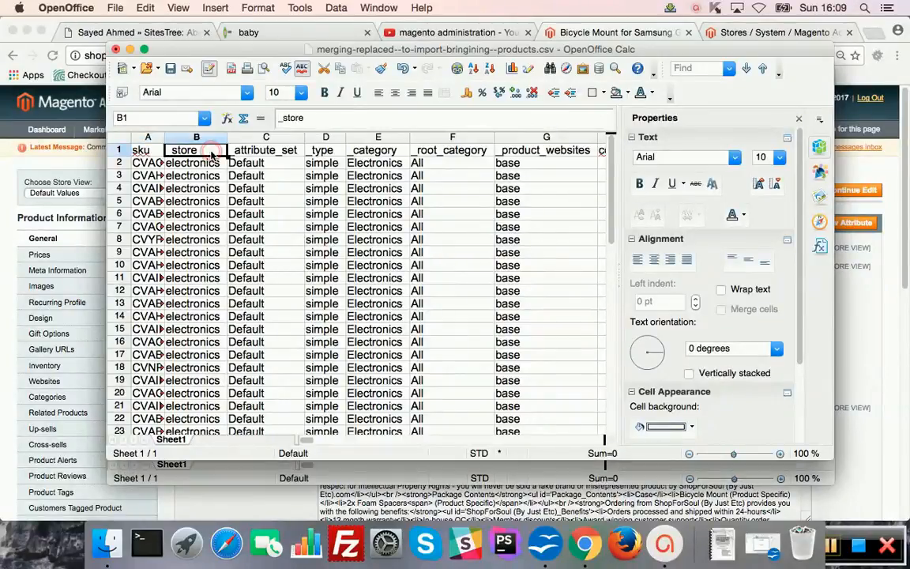
key("Right")
key("Right")
key("Right")
key("Right")
key("Right")
key("Right")
key("Right")
key("Right")
key("Right")
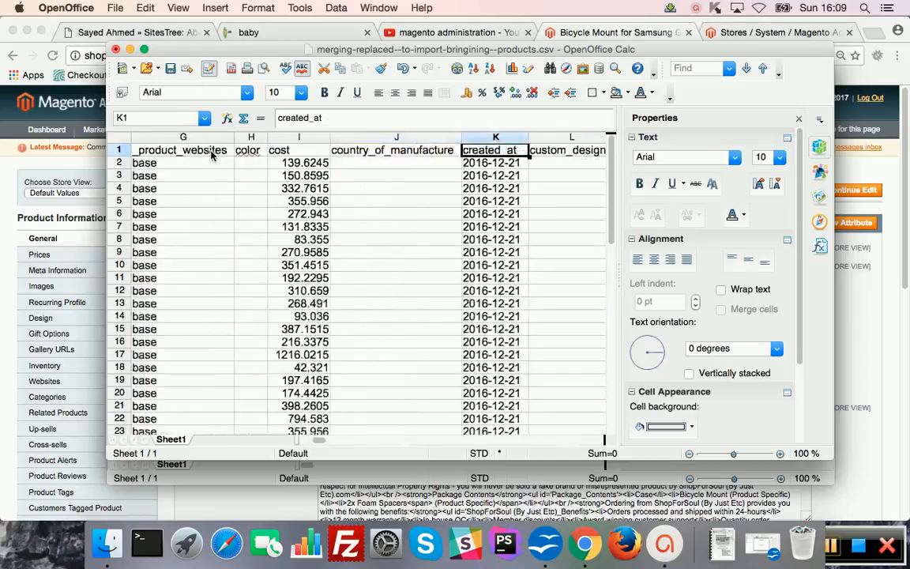
key("Right")
key("Right")
key("Right")
key("Right")
key("Right")
key("Right")
key("Right")
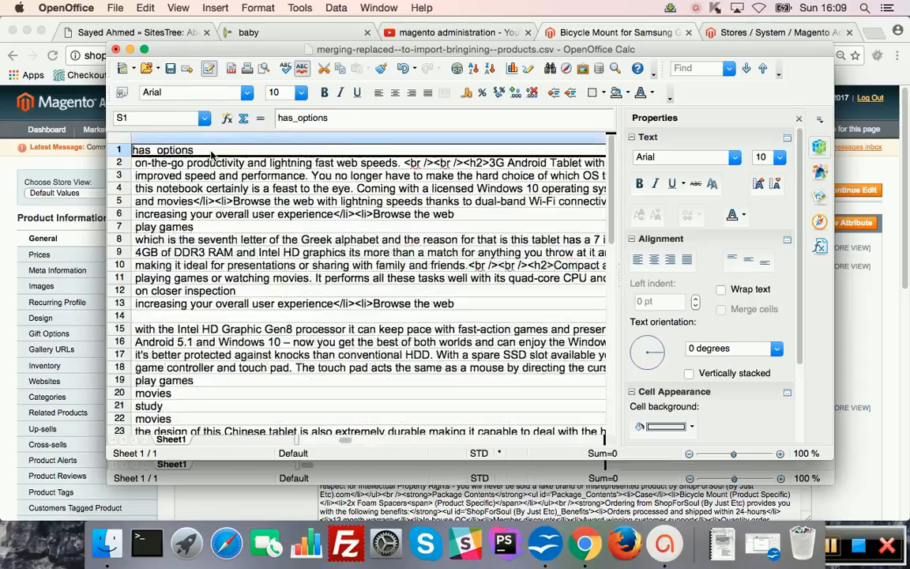
key("Right")
key("Right")
key("Right")
key("Right")
key("Right")
key("Right")
key("Right")
key("Right")
key("Right")
key("Right")
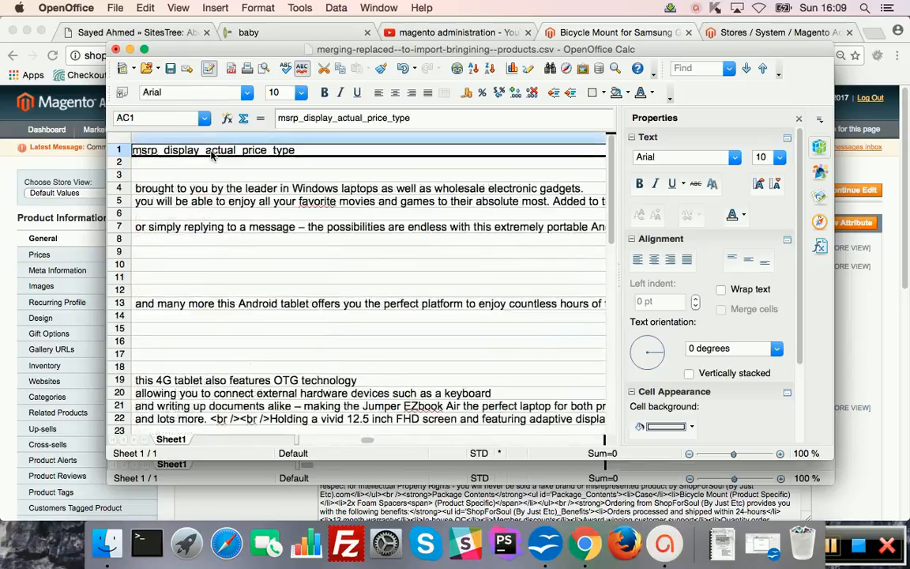
key("Right")
key("Right")
key("Right")
key("Right")
key("Right")
key("Right")
key("Right")
key("Right")
key("Right")
key("Right")
key("Right")
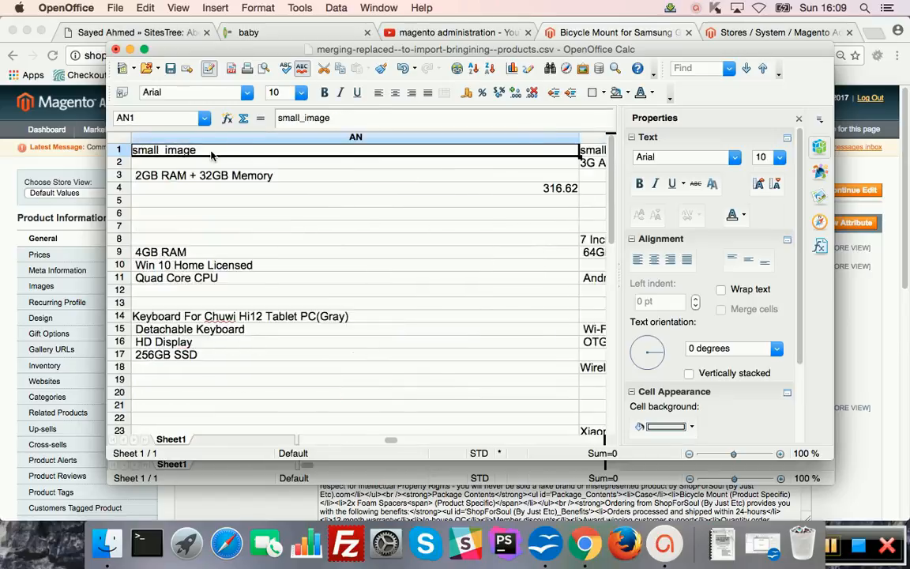
key("Right")
key("Right")
key("Right")
key("Right")
key("Right")
key("Right")
key("Right")
key("Right")
key("Right")
key("Right")
key("Right")
key("Right")
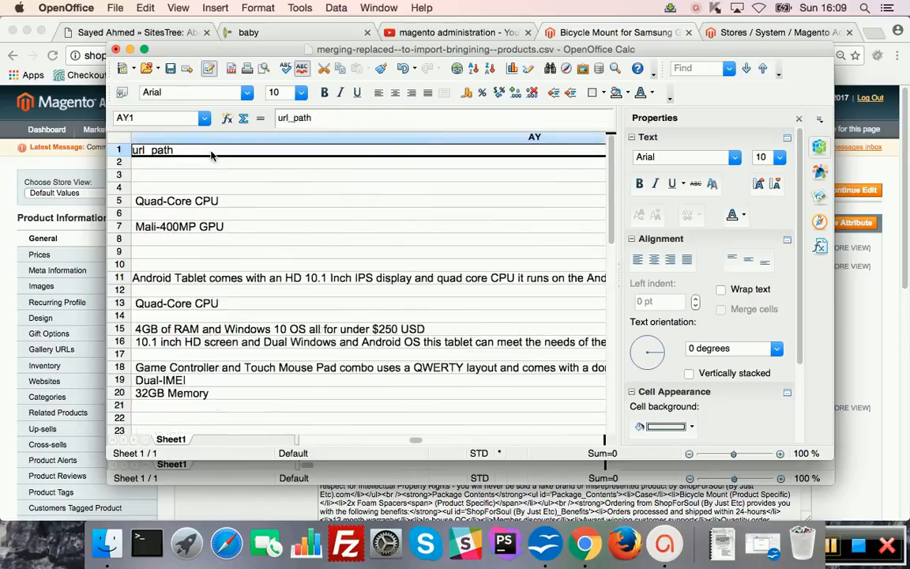
key("Right")
key("Right")
key("Right")
key("Right")
key("Right")
key("Right")
key("Right")
key("Right")
key("Right")
key("Right")
key("Right")
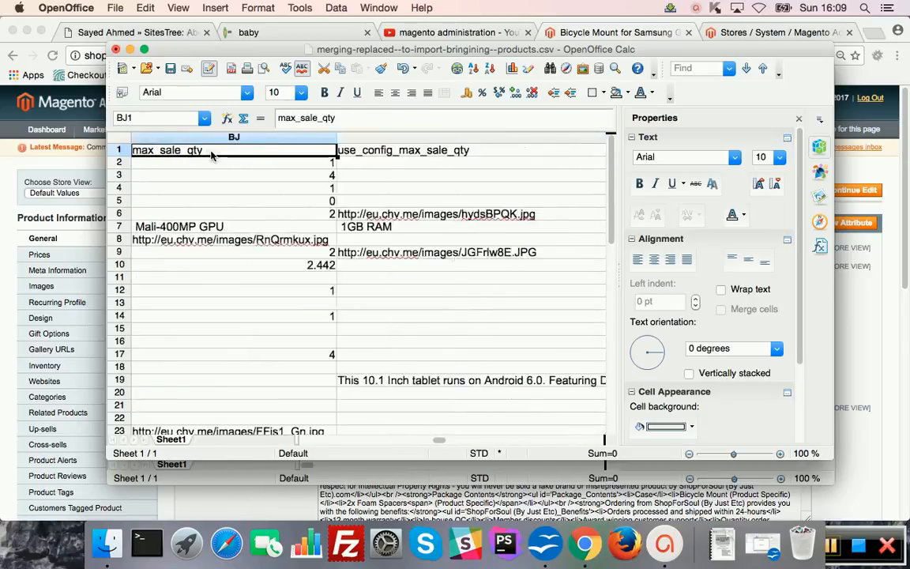
key("Right")
key("Right")
key("Right")
key("Right")
key("Right")
key("Right")
key("Right")
key("Right")
key("Right")
key("Right")
key("Right")
key("Right")
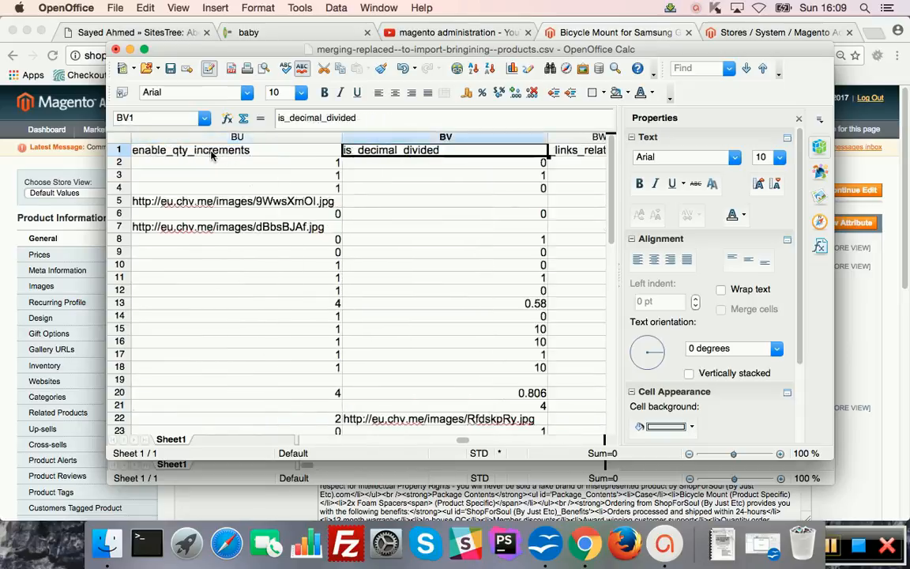
key("Right")
key("Right")
key("Right")
key("Right")
key("Right")
key("Right")
key("Right")
key("Right")
key("Right")
key("Right")
key("Right")
key("Right")
key("Right")
key("Right")
key("Right")
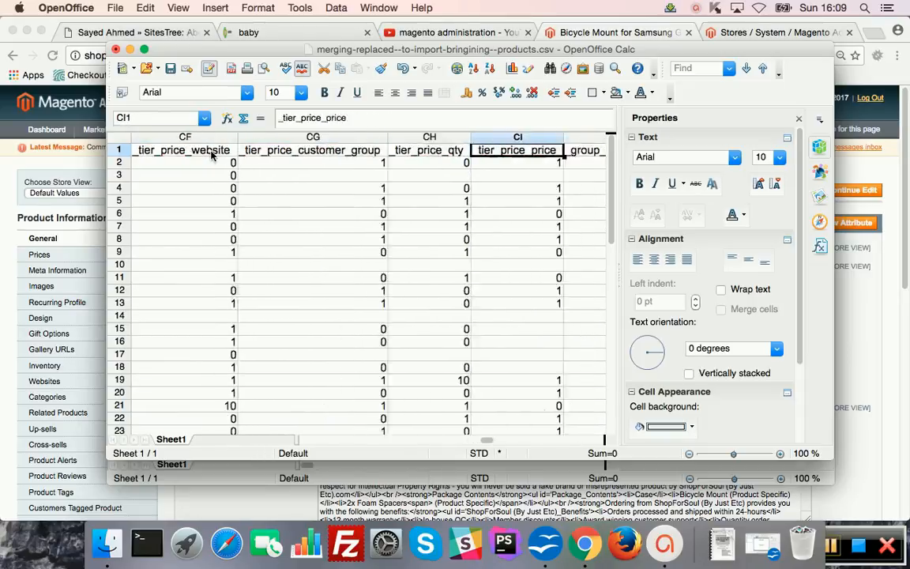
key("Right")
key("Right")
key("Right")
key("Right")
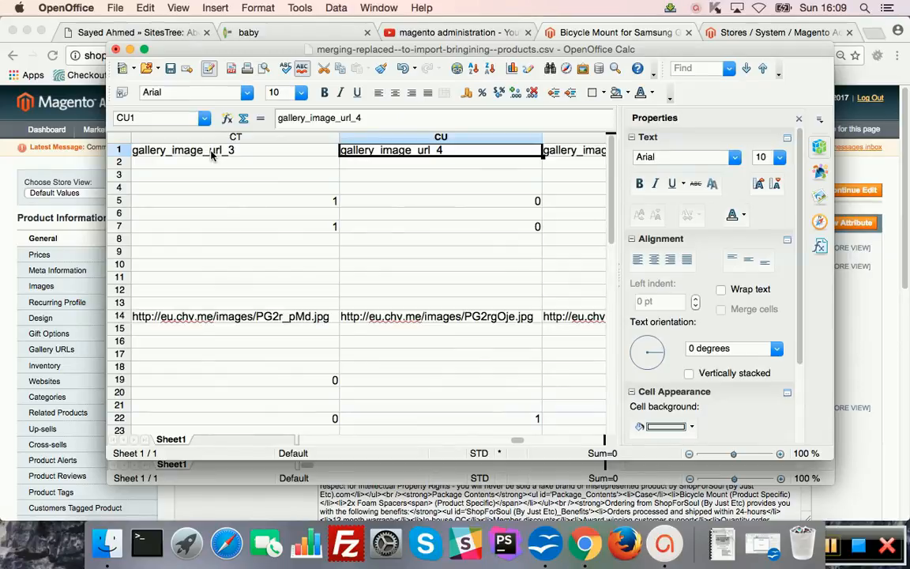
Examine the media and gallery image columns of the product CSV, from _media_lable in CO to the unlabelled image URL columns around DN.
key("Left")
key("Left")
key("Left")
key("Left")
key("Left")
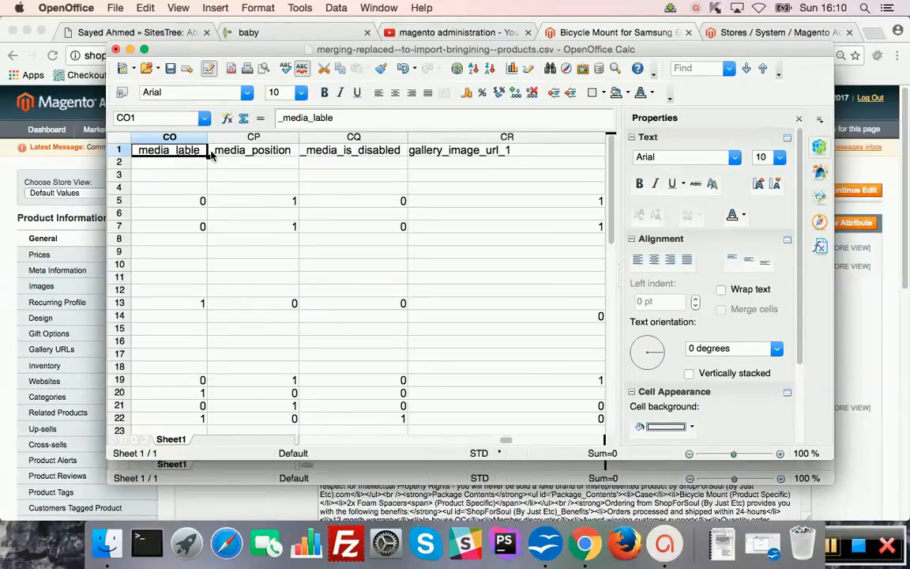
key("Right")
key("Right")
key("Right")
key("Right")
key("Right")
key("Right")
key("Right")
key("Right")
key("Right")
key("Right")
key("Right")
key("Right")
key("Right")
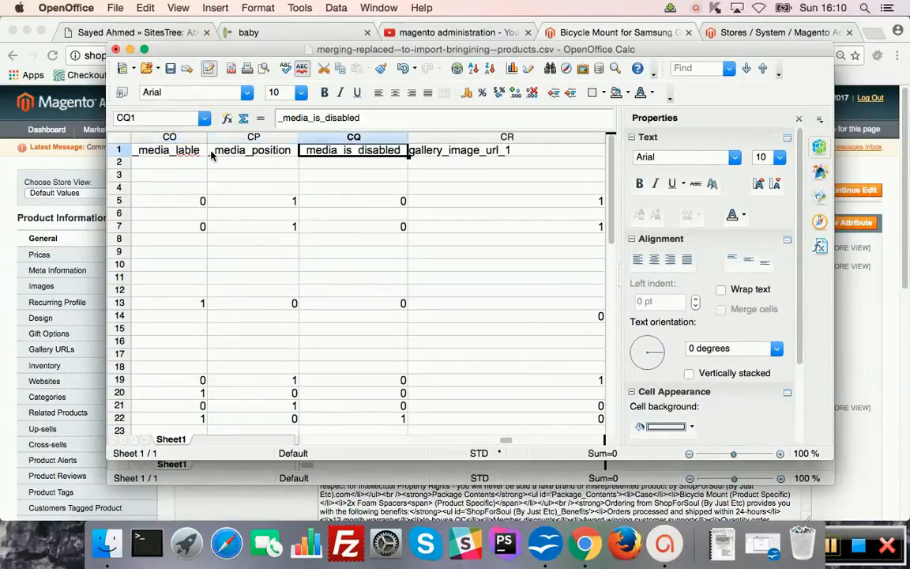
key("Right")
key("Right")
key("Right")
key("Right")
key("Right")
key("Right")
key("Right")
key("Right")
key("Right")
key("Right")
key("Right")
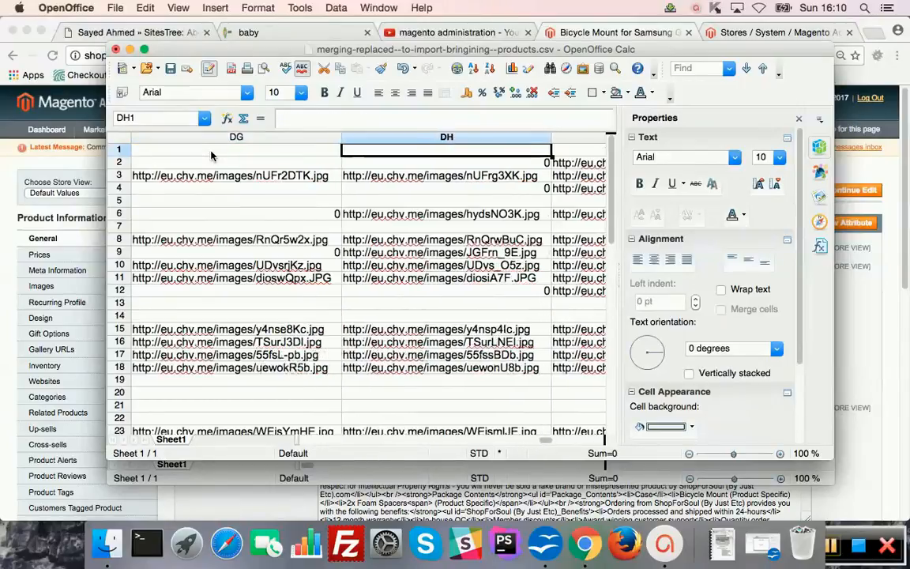
key("Right")
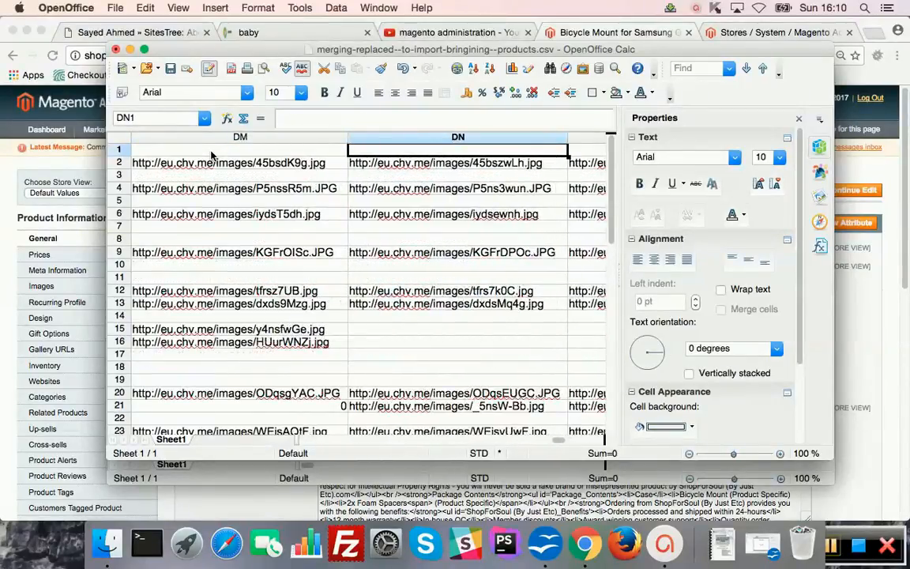
key("Left")
key("Left")
key("Left")
key("Left")
key("Left")
key("Left")
key("Left")
key("Left")
key("Left")
key("Left")
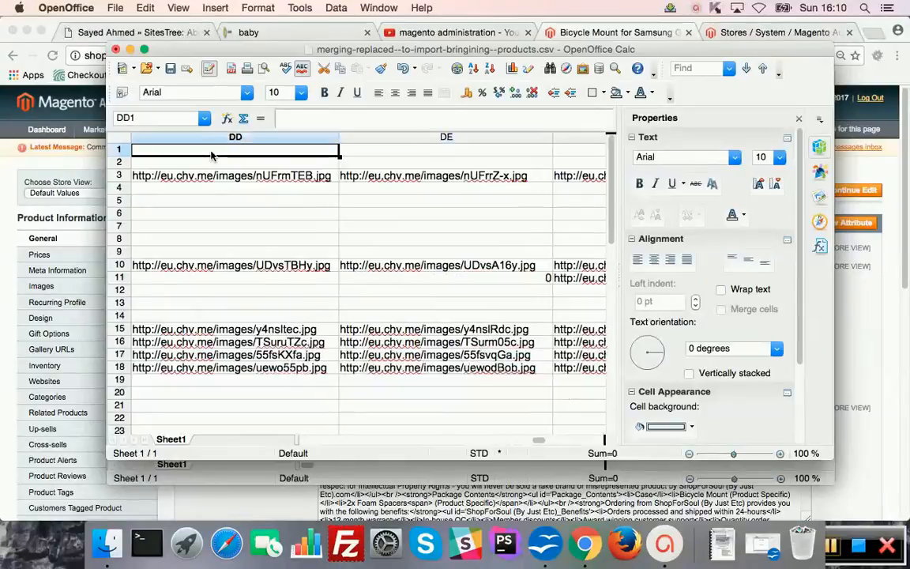
key("Left")
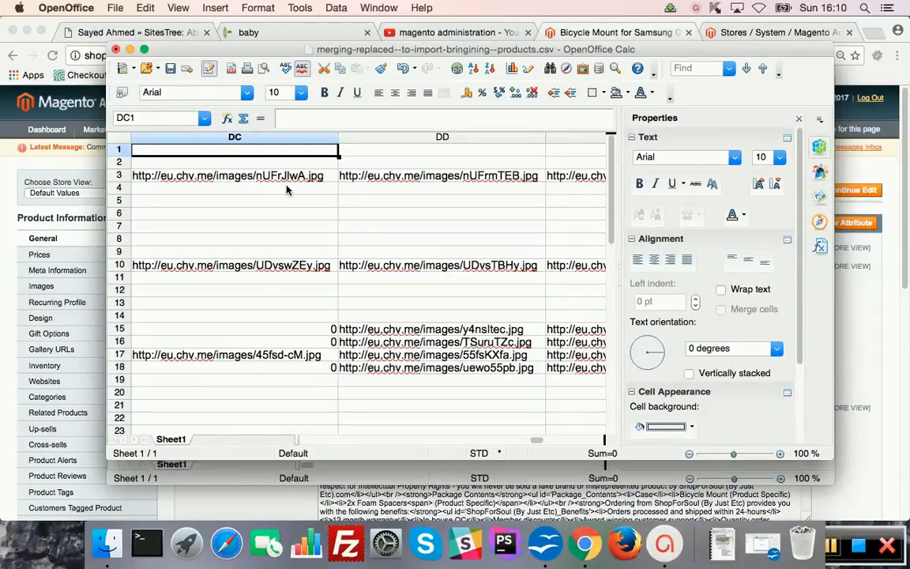
Switch to the Magento admin in Chrome and open the system's Import page.
left_click(830, 548)
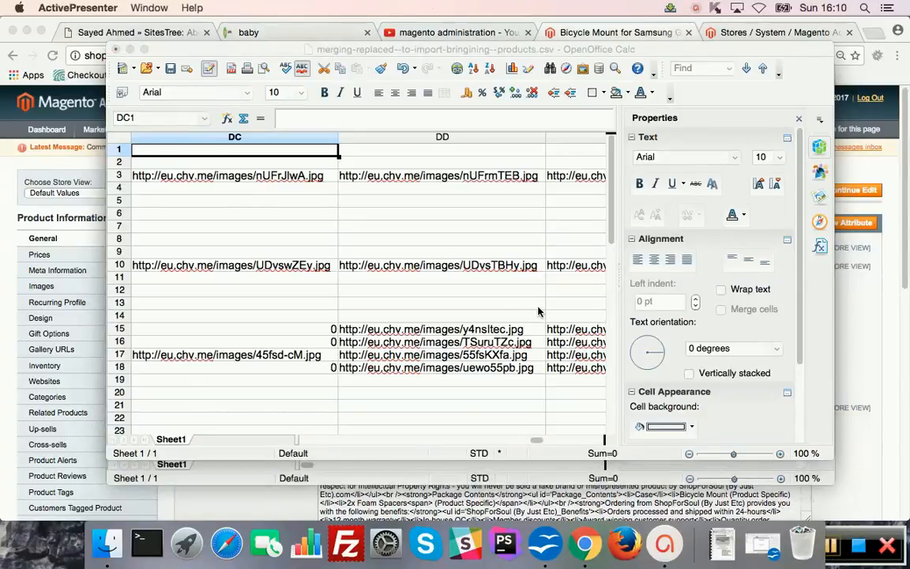
left_click(4, 250)
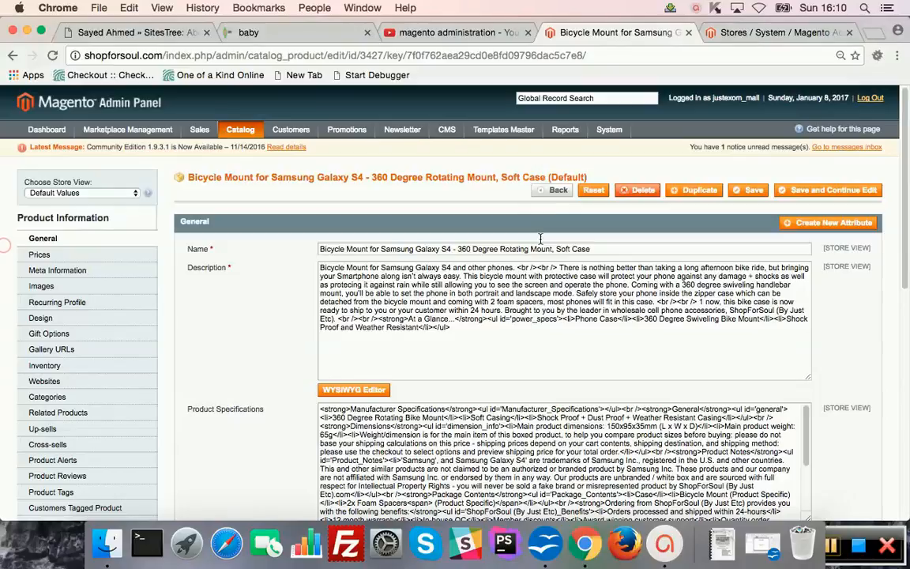
mouse_move(614, 130)
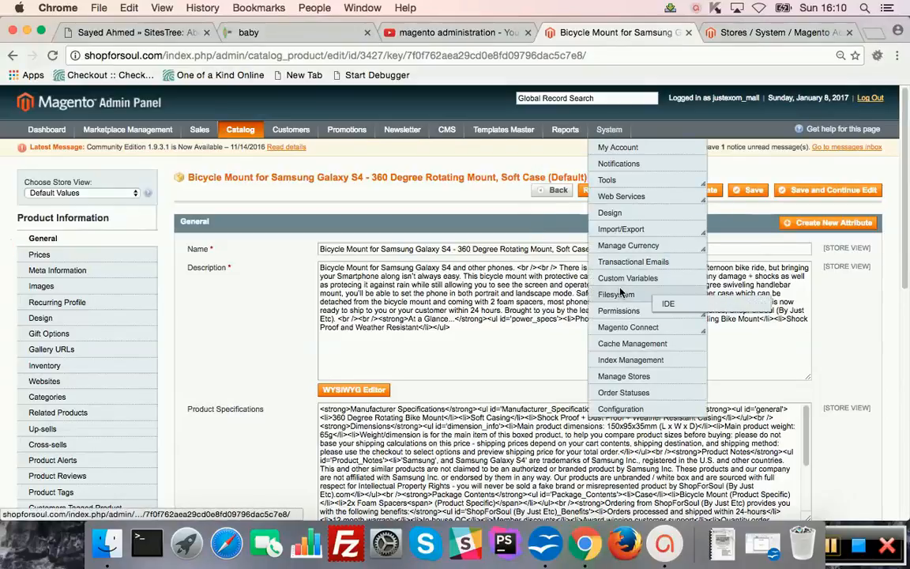
mouse_move(630, 229)
left_click(668, 240)
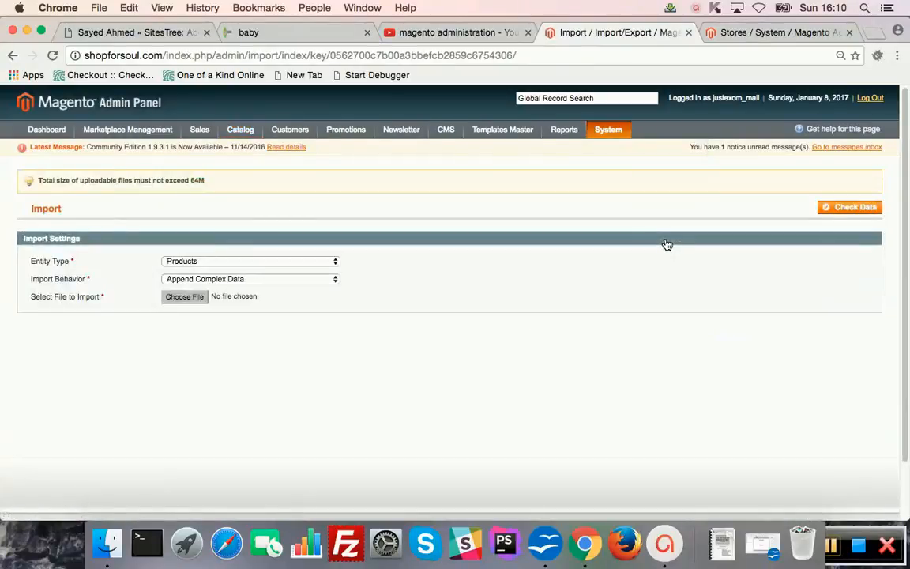
Set the product import behavior to Replace Existing Complex Data and open the file chooser for the import file.
left_click(217, 282)
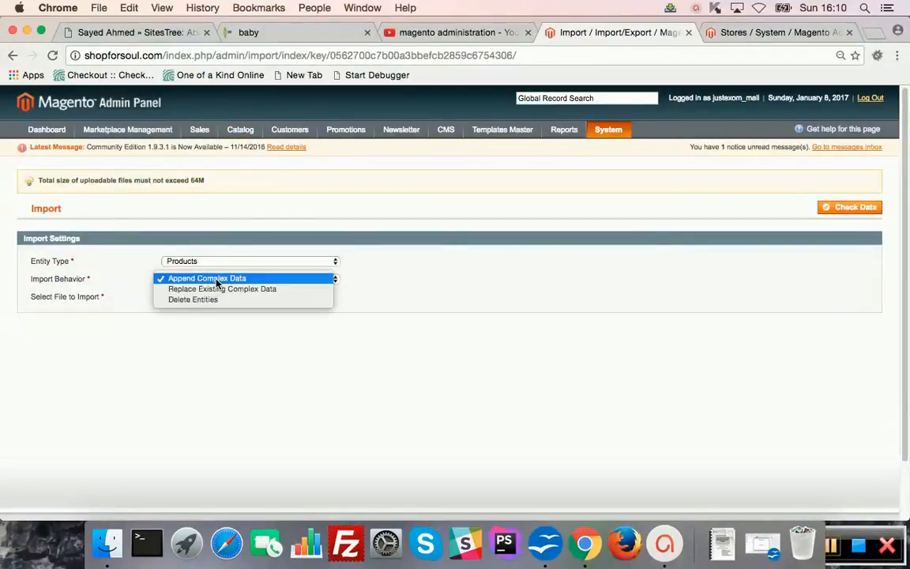
left_click(511, 274)
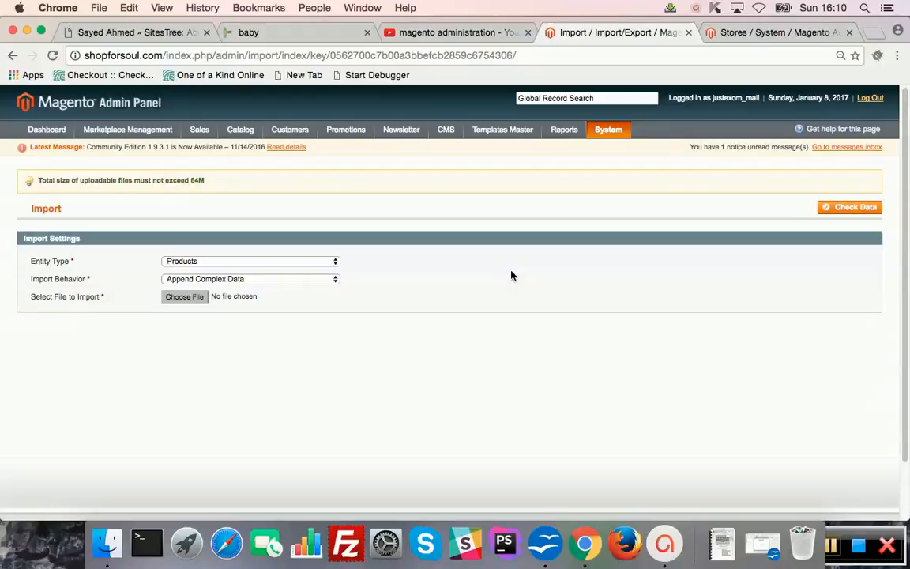
left_click(294, 279)
left_click(261, 294)
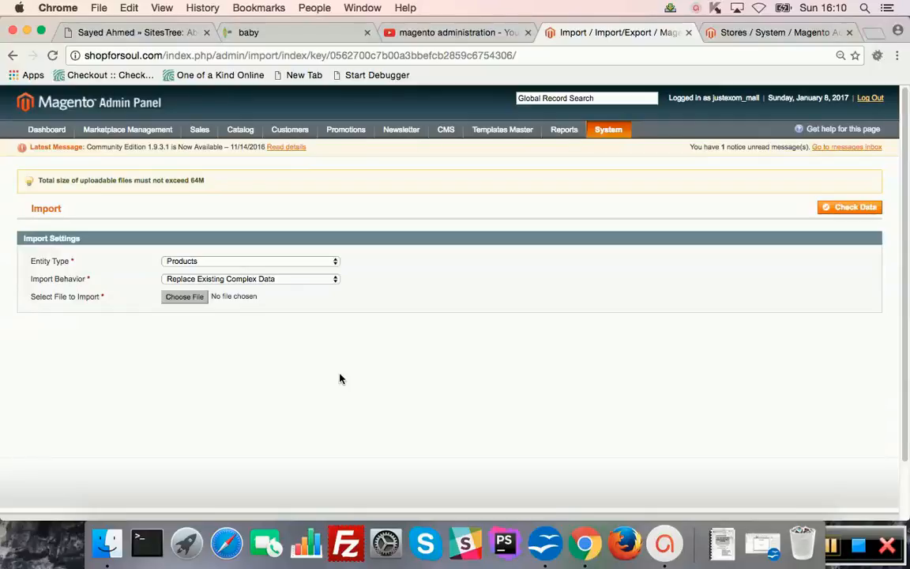
left_click(344, 396)
left_click(188, 301)
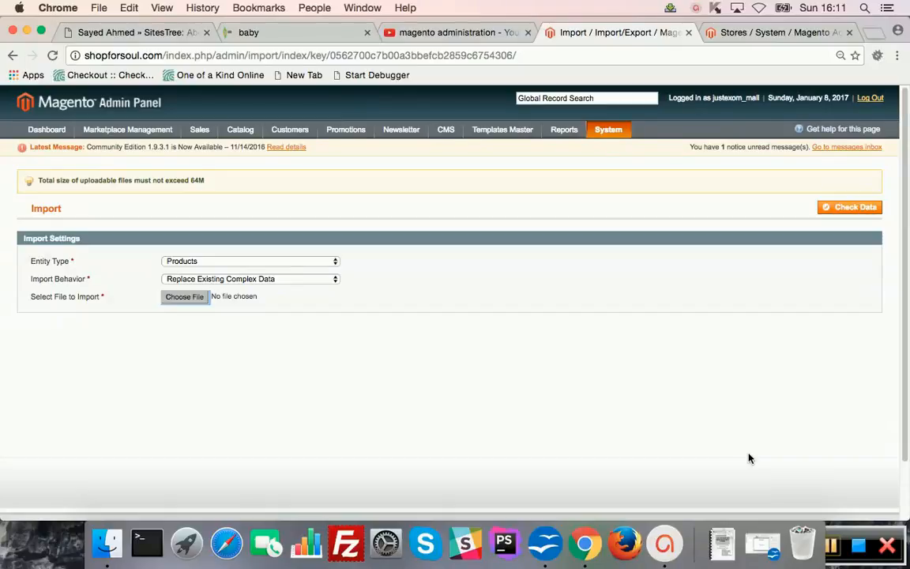
left_click(833, 545)
left_click(833, 545)
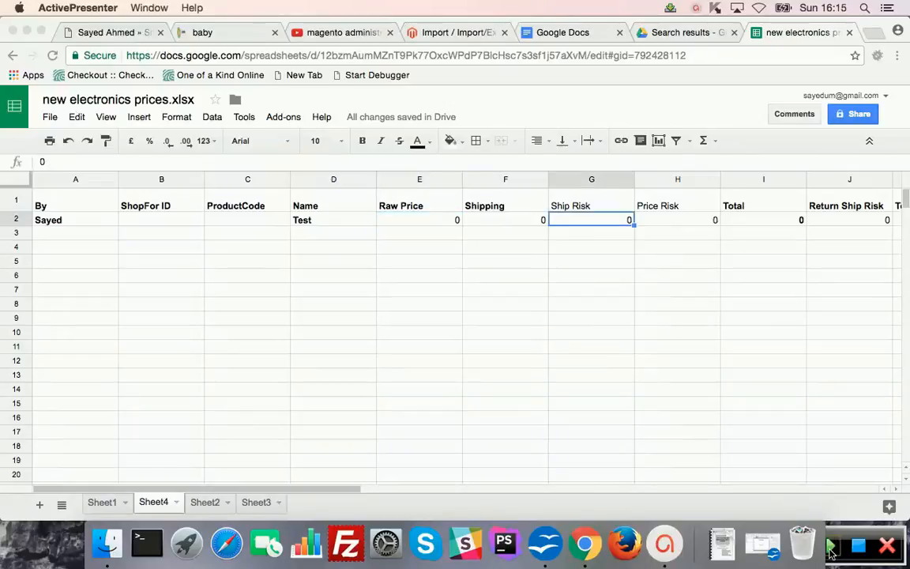
left_click(831, 546)
Review the sample entries in row 2 of Sheet4 in new electronics prices.xlsx, going back to By and on to Raw Price.
left_click(498, 219)
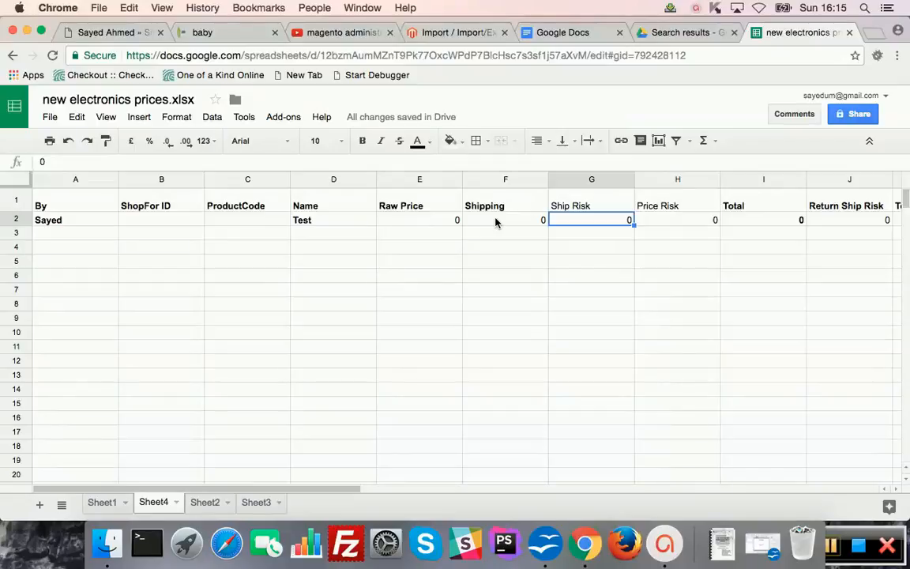
key("Left")
key("Left")
key("Left")
key("Left")
key("Left")
key("Left")
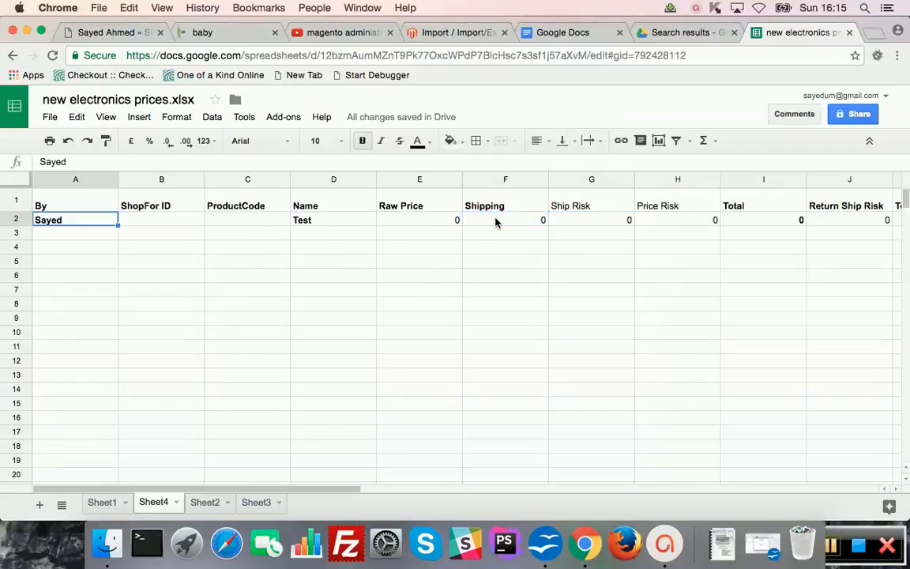
key("Right")
key("Right")
key("Right")
key("Right")
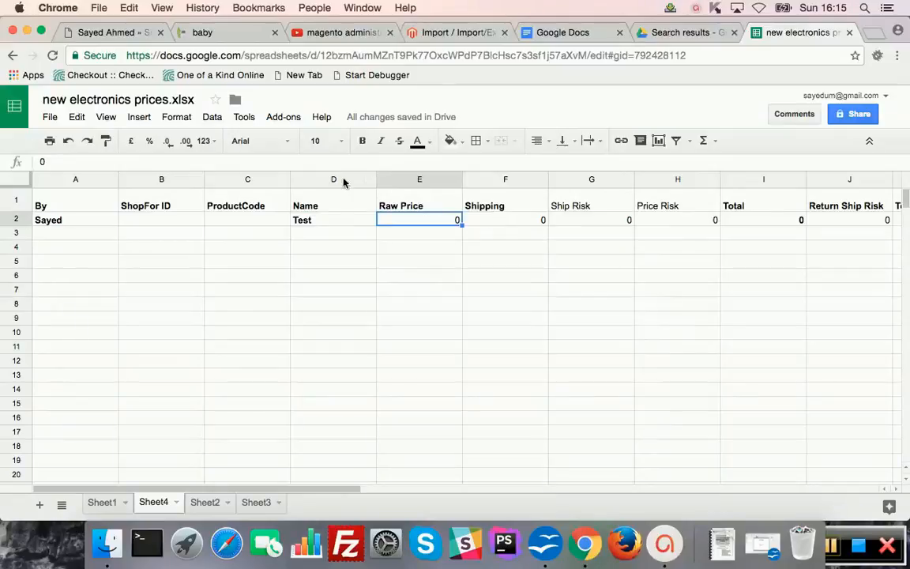
Delete row 2, the Test product row, from Sheet4.
left_click(16, 219)
right_click(16, 219)
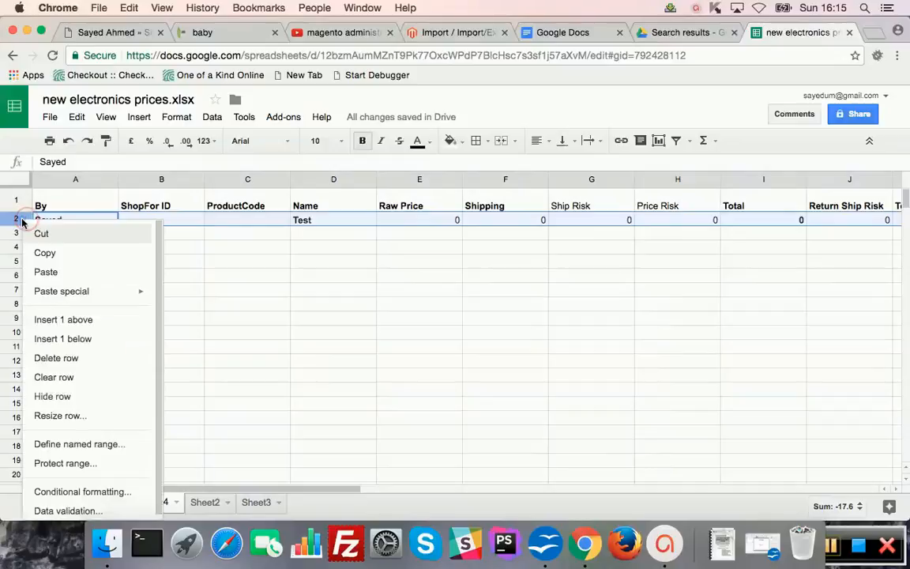
left_click(79, 359)
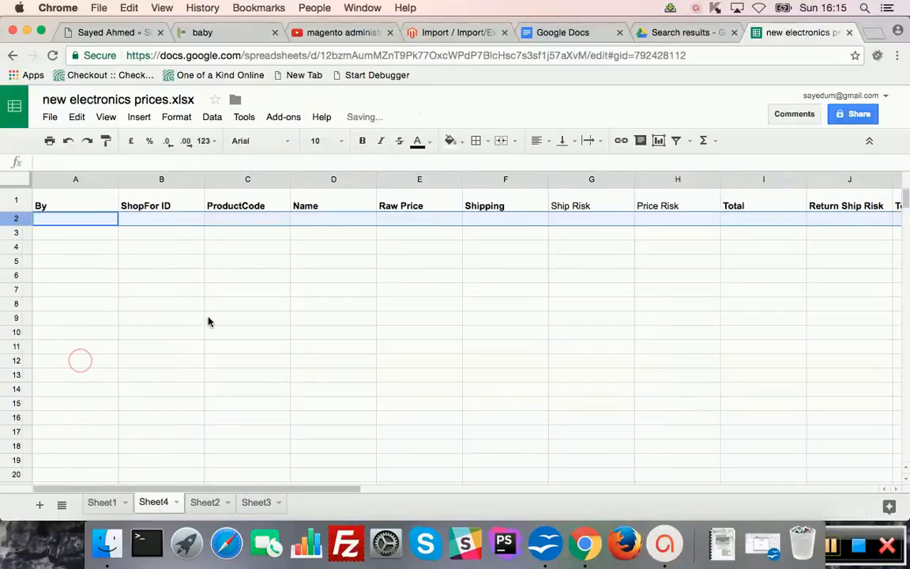
Examine the row 1 headers from By to Total, including Raw Price, Shipping, Ship Risk and Price Risk.
left_click(75, 199)
key("Right")
key("Right")
key("Right")
key("Right")
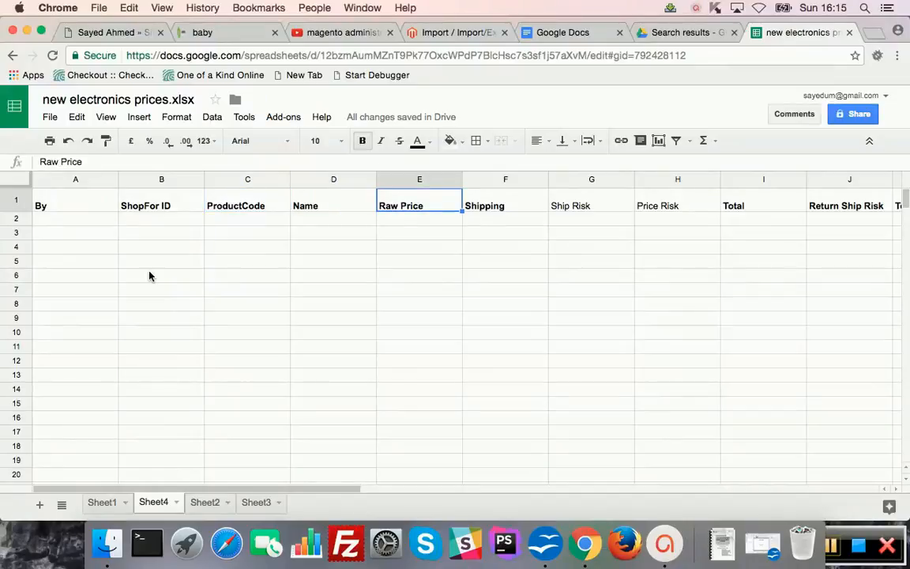
key("Right")
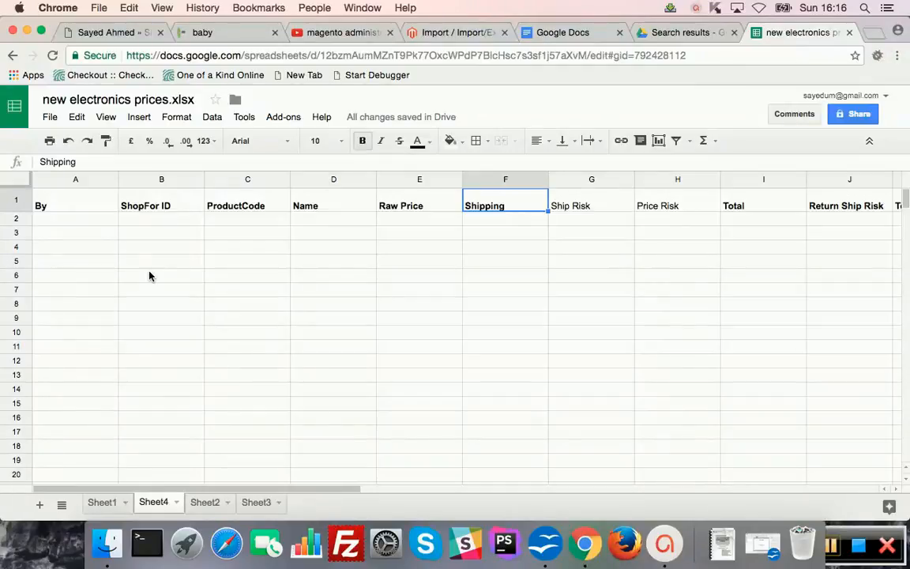
key("Right")
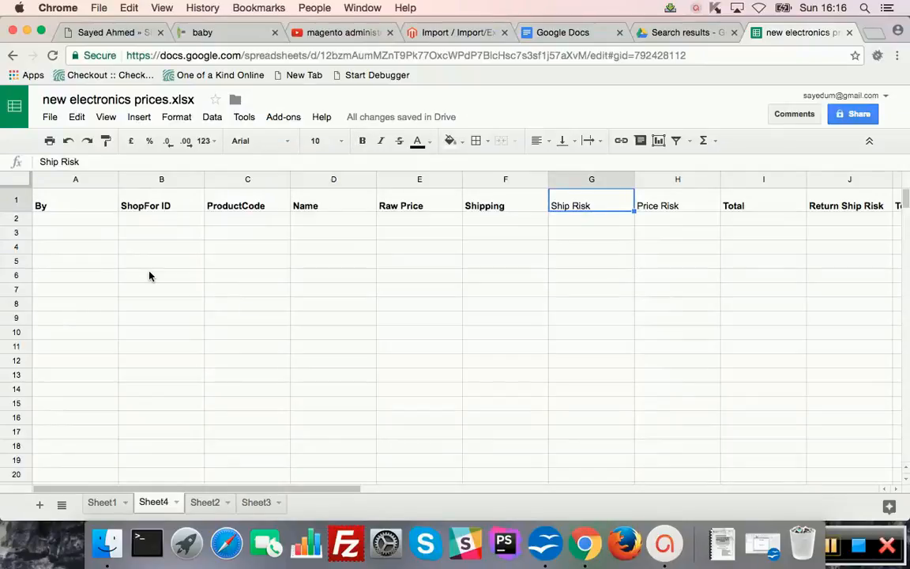
key("Right")
key("Right")
key("Right")
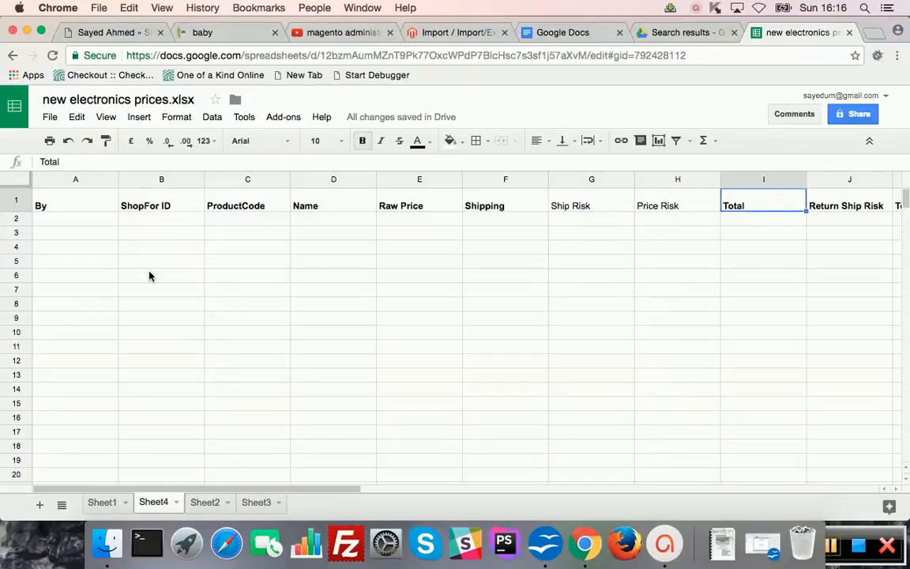
key("Left")
key("Left")
key("Left")
key("Left")
key("Right")
key("Right")
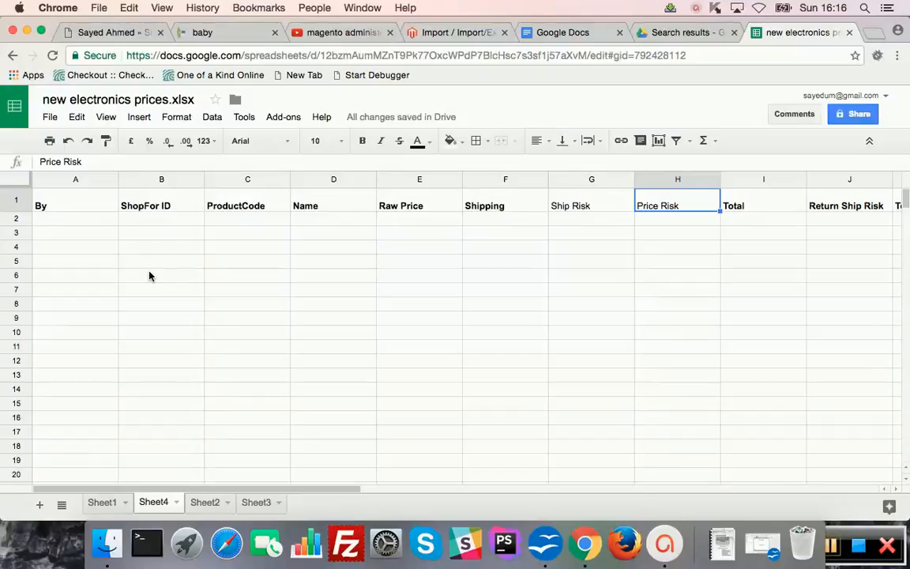
key("Left")
key("Left")
key("Right")
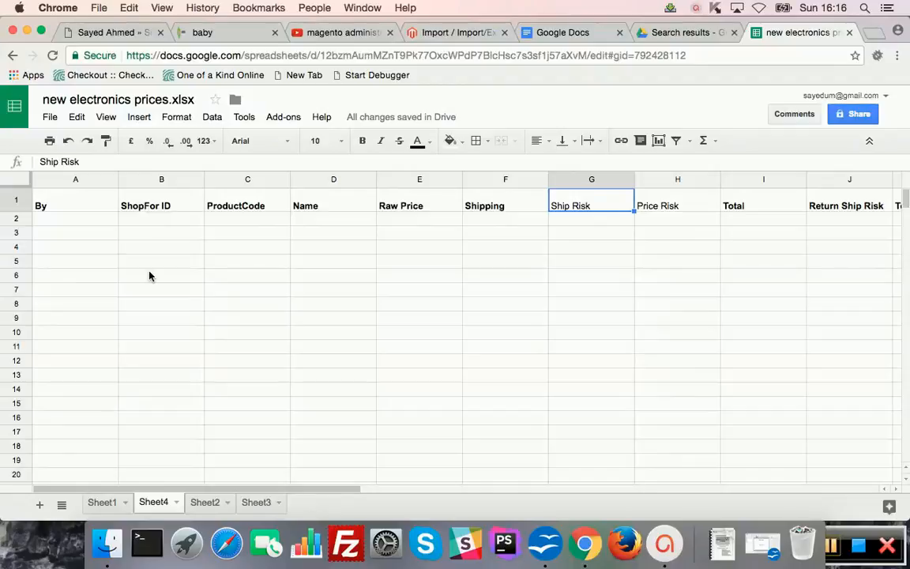
key("Right")
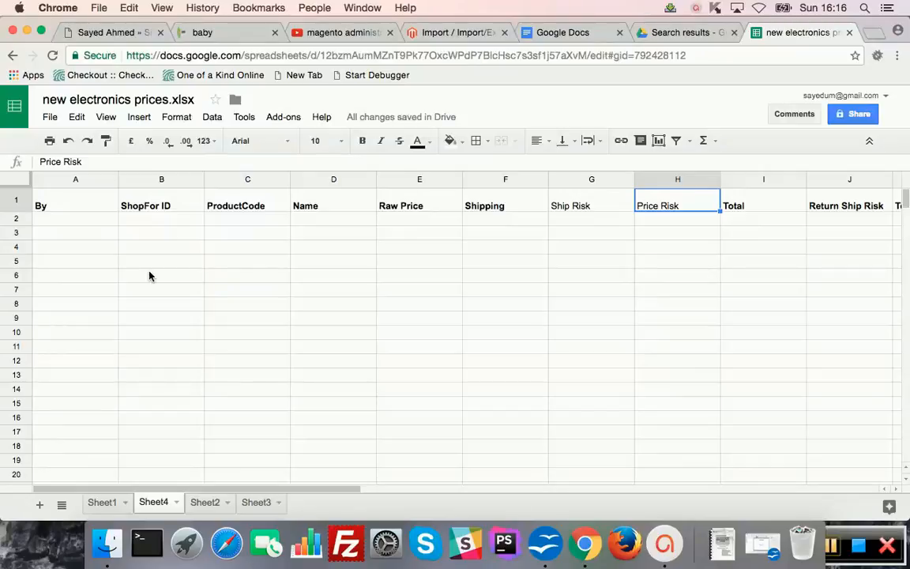
key("Right")
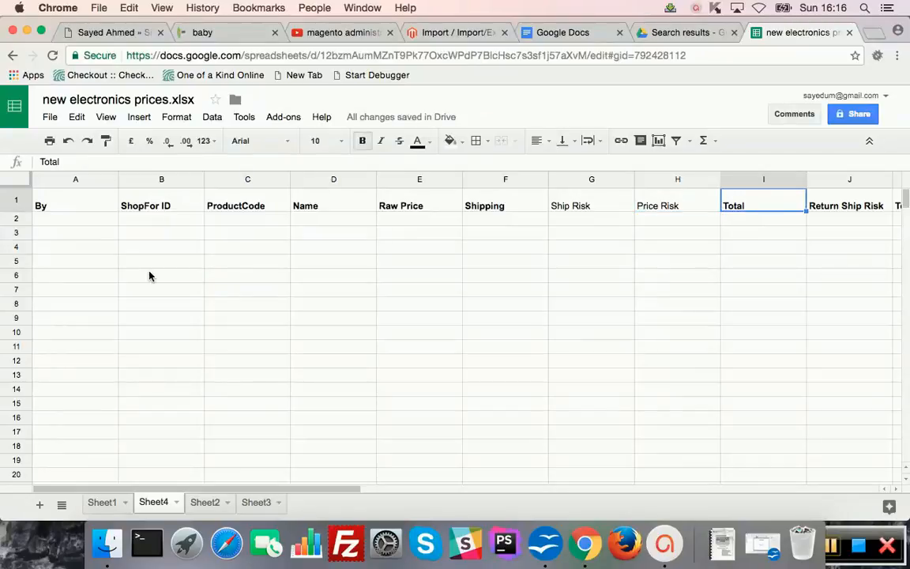
Examine the cost headers from Return Ship Risk to Currency Conversion, including Total with ship, Paypal Fees, Final Value Fee and Tax.
key("Right")
key("Right")
key("Right")
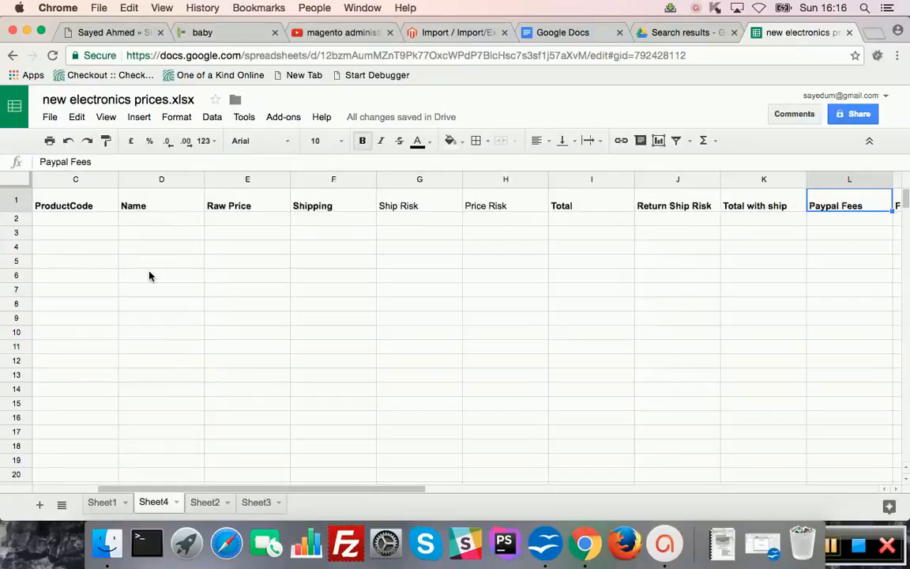
key("Left")
key("Left")
key("Left")
key("Left")
key("Right")
key("Right")
key("Left")
key("Right")
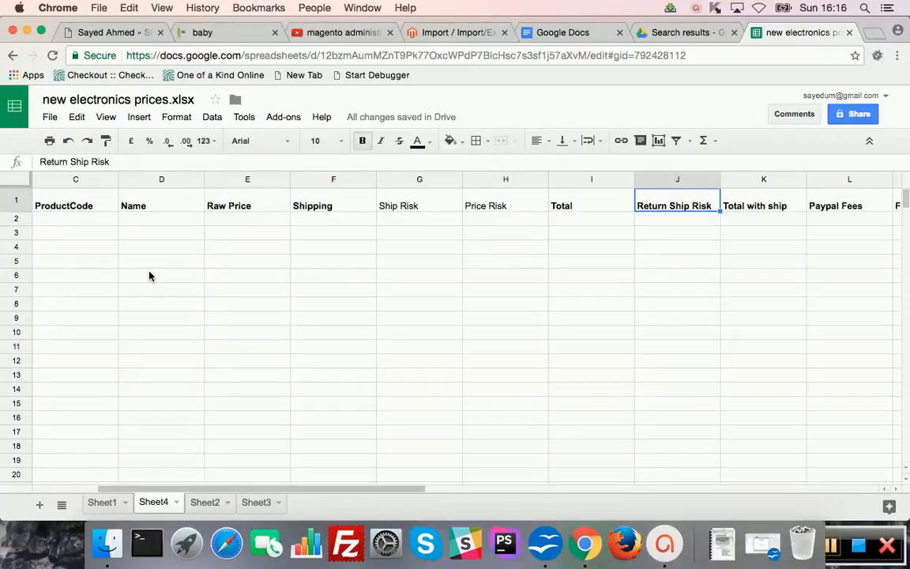
key("Right")
key("Right")
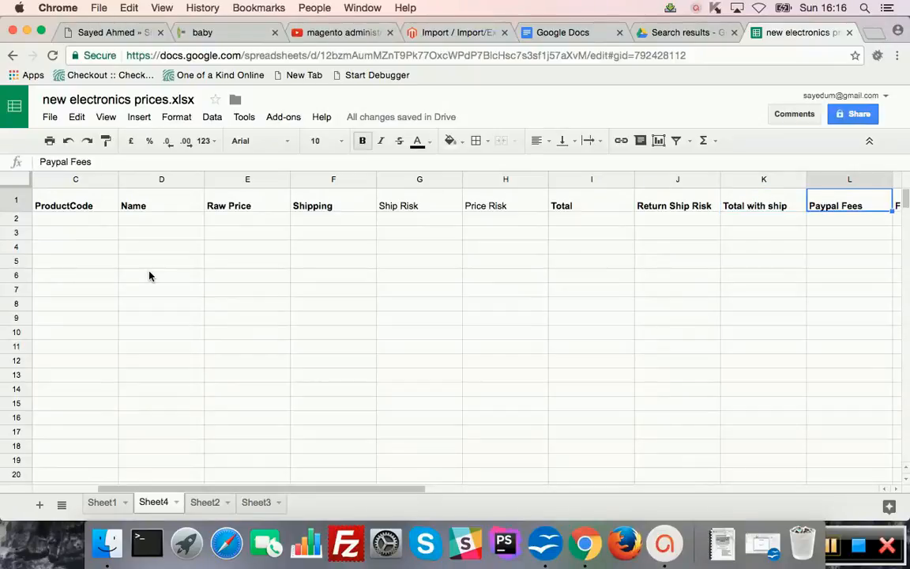
key("Right")
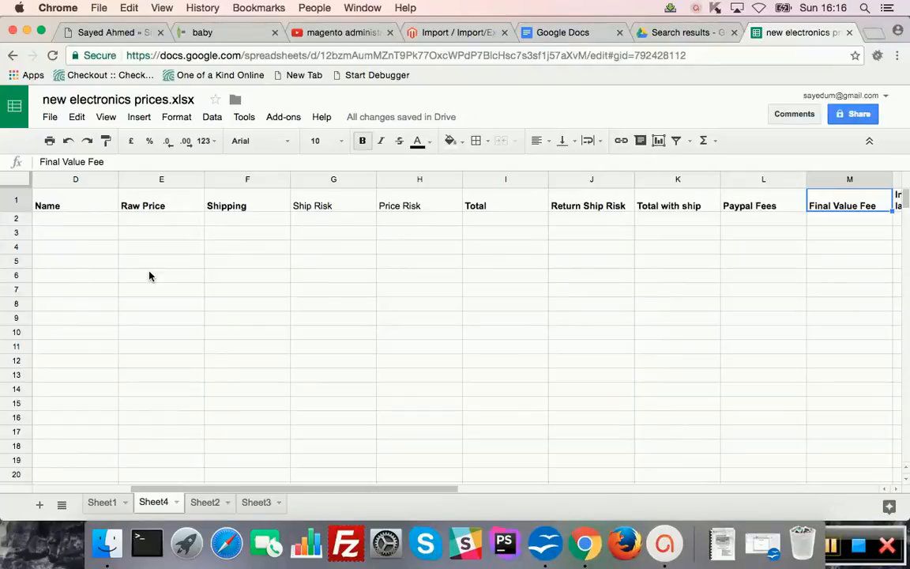
key("Right")
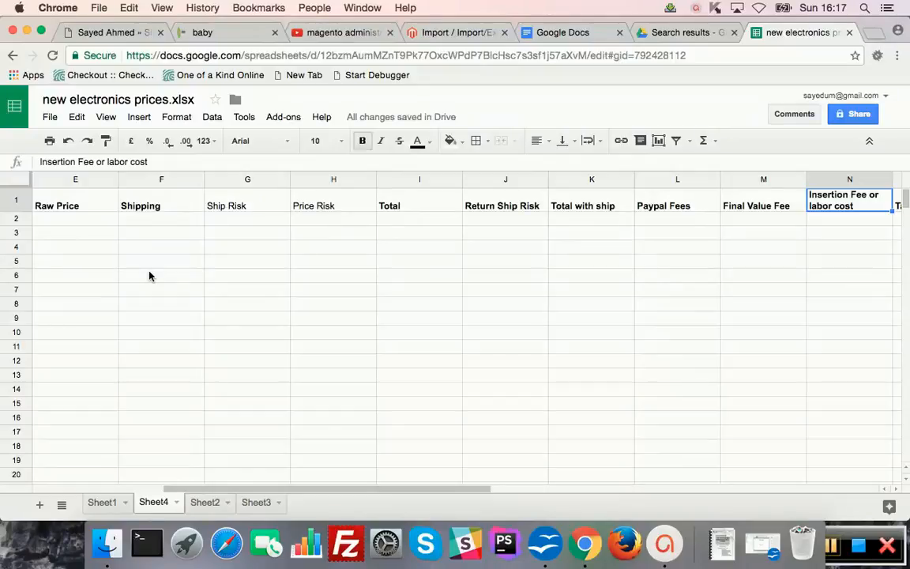
key("Right")
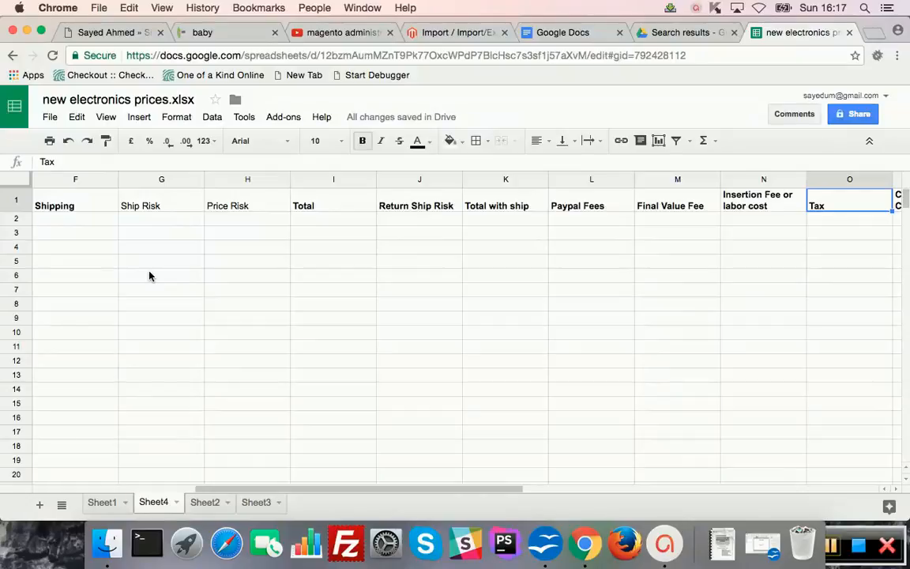
key("Right")
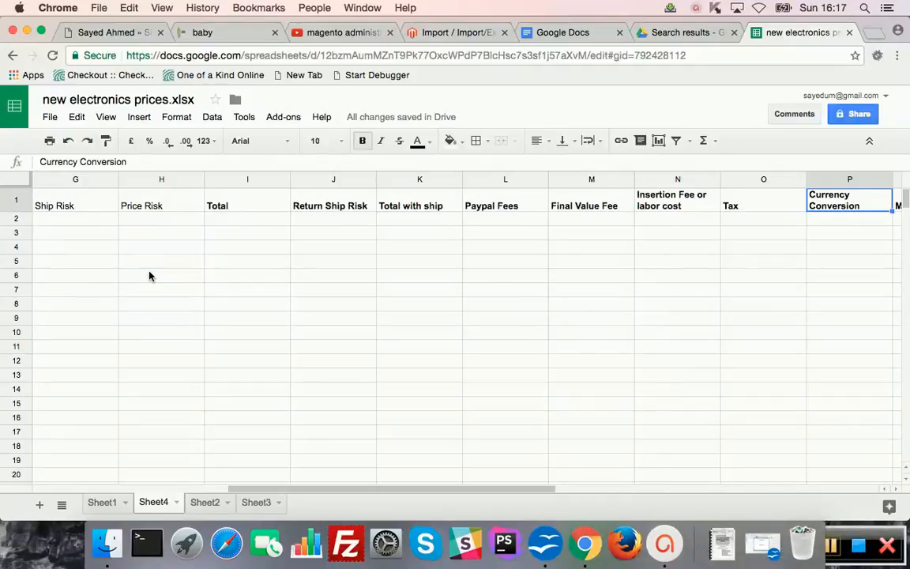
Examine the row 1 headers from Mall Profit to MLP, including Ebay Profit and Mall Cost, and return to Mall Profit.
key("Right")
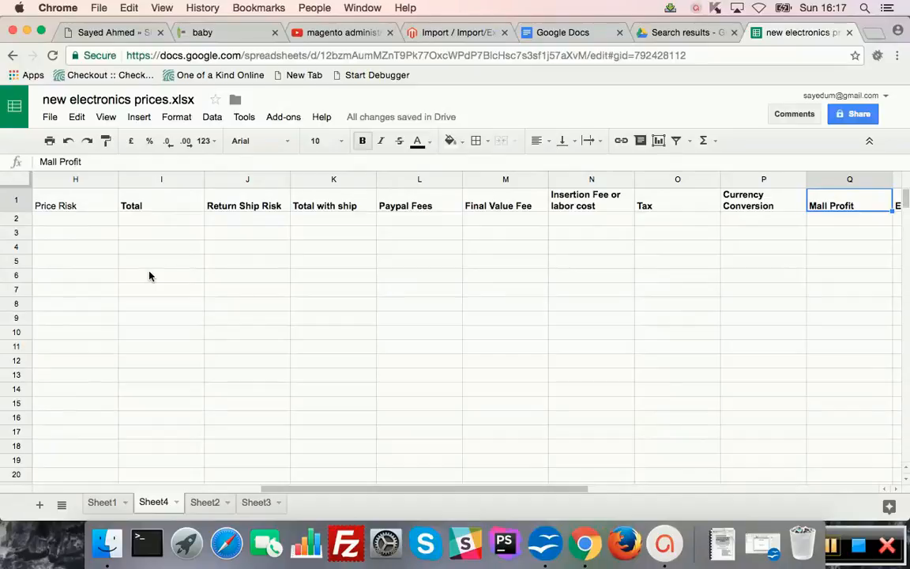
key("Right")
key("Right")
key("Right")
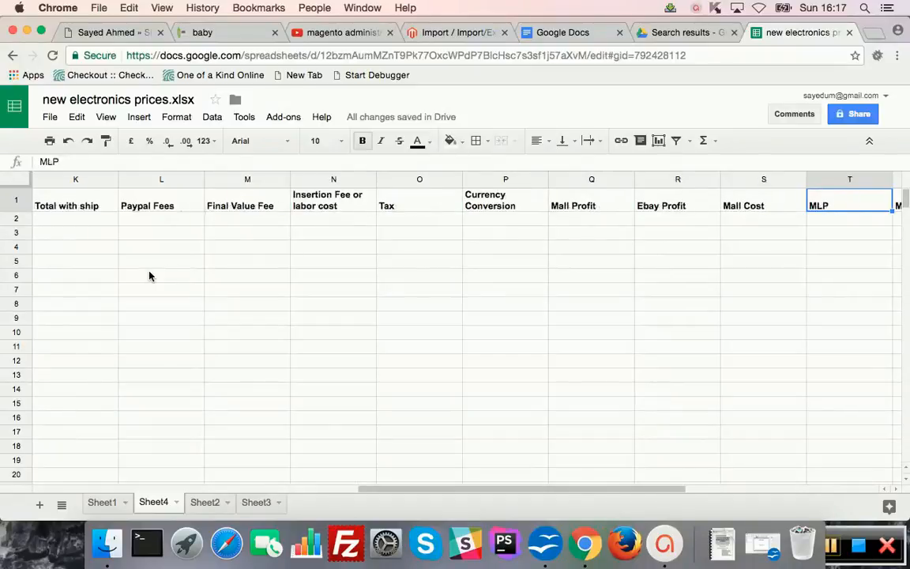
key("Left")
key("Left")
key("Left")
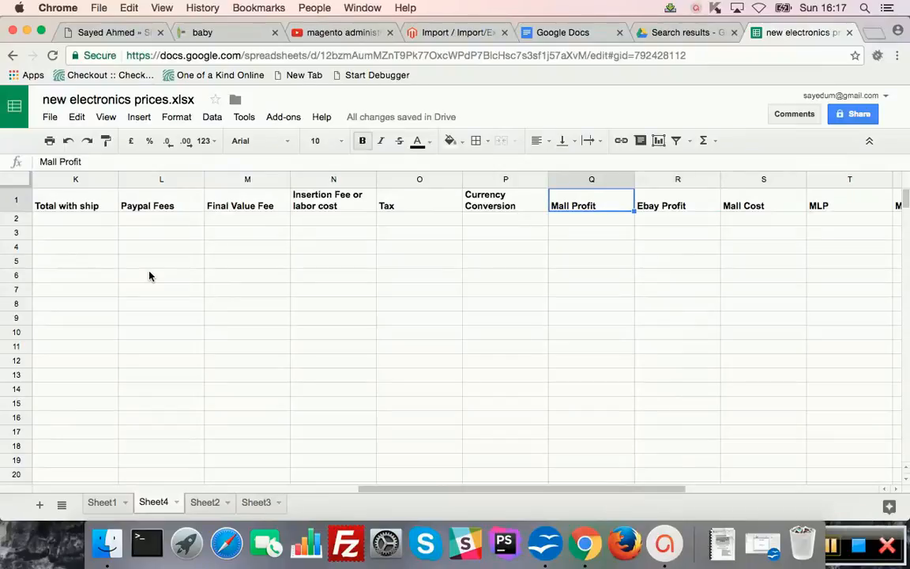
Compare the Mall Profit and Ebay Profit headers in row 1.
key("Right")
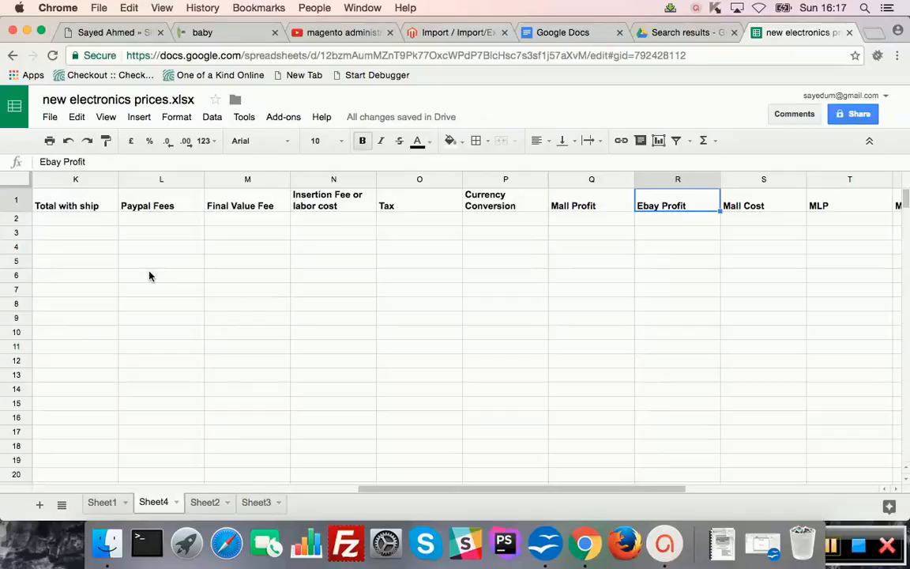
key("Left")
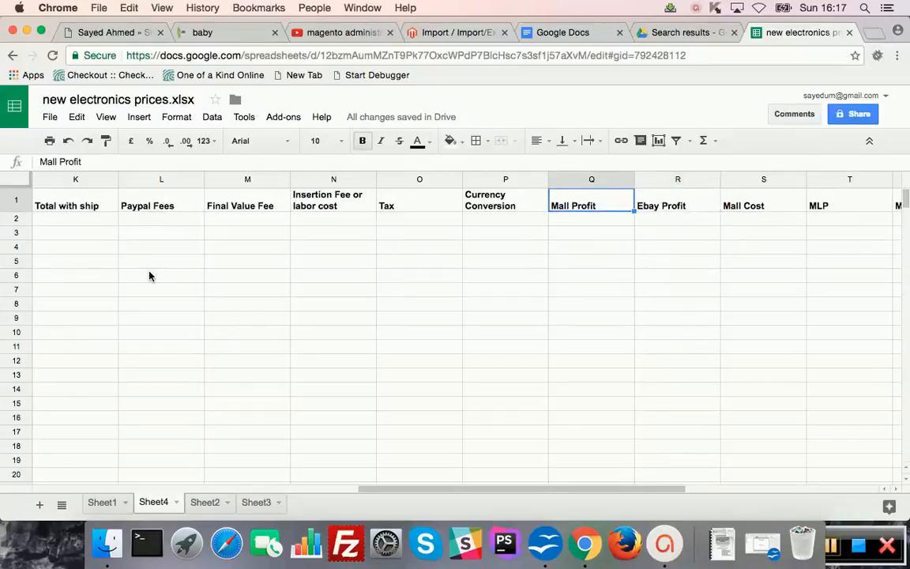
key("Right")
key("Left")
key("Right")
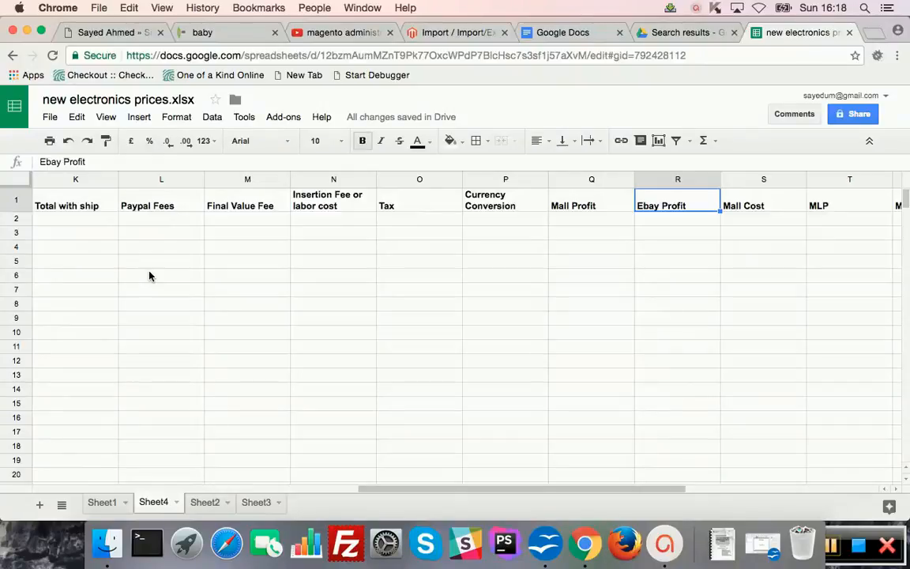
key("Left")
key("Right")
key("Left")
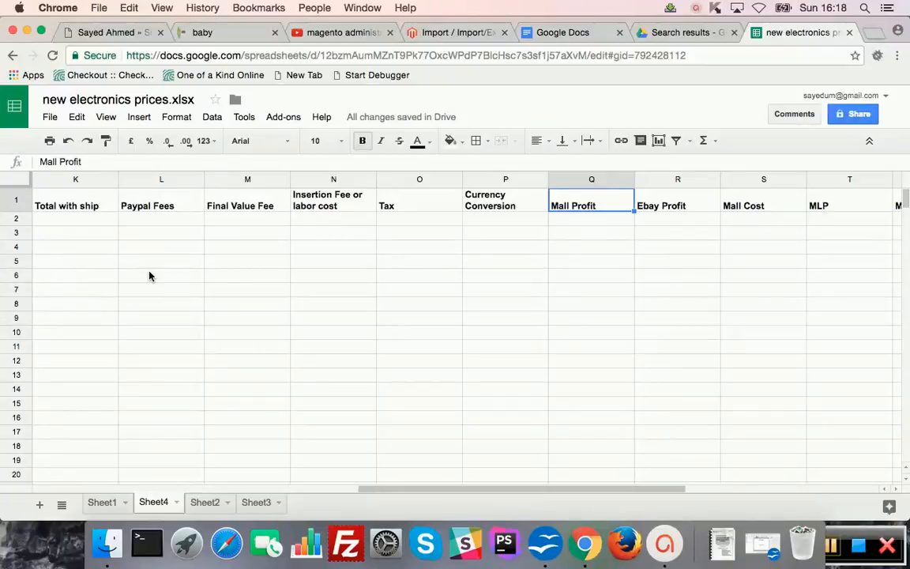
key("Right")
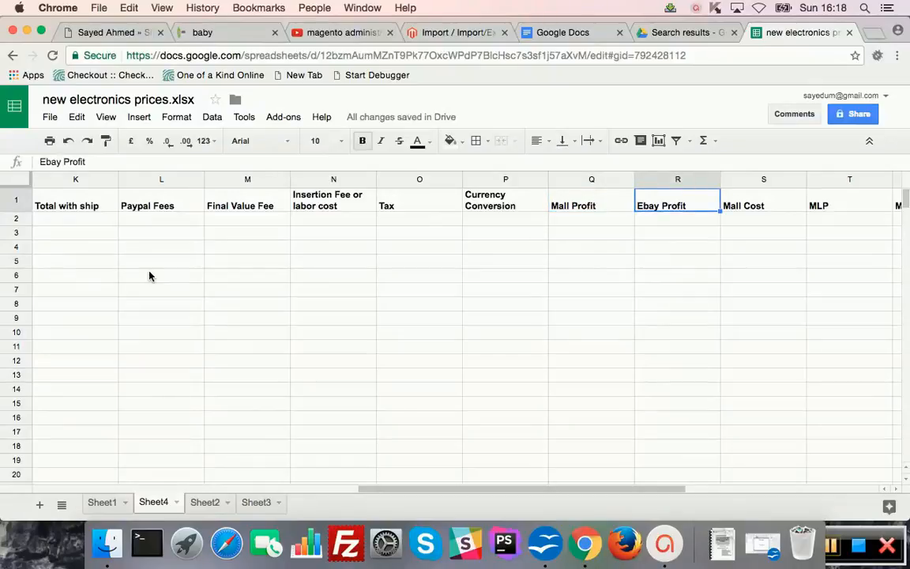
key("Left")
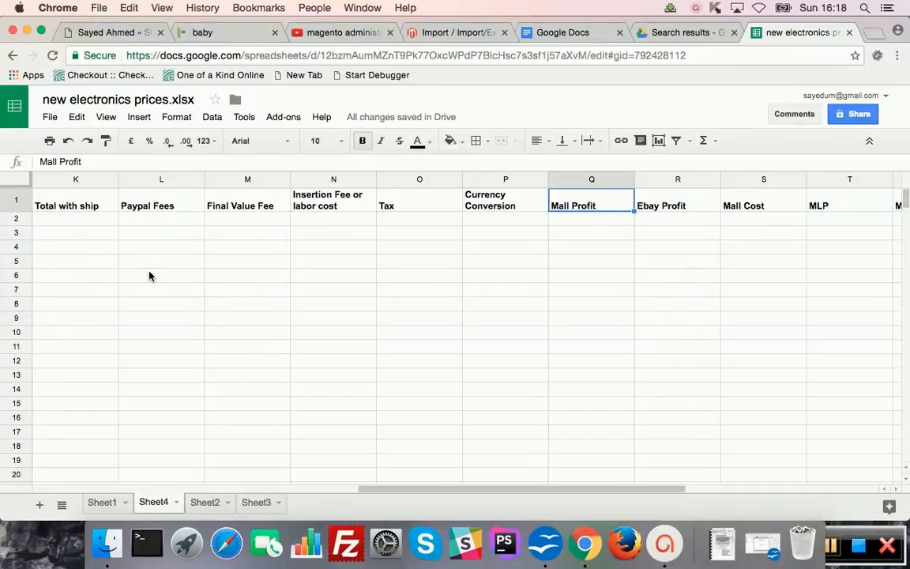
Examine the Mall Cost, MLP and Mall List Price headers in row 1.
key("Right")
key("Right")
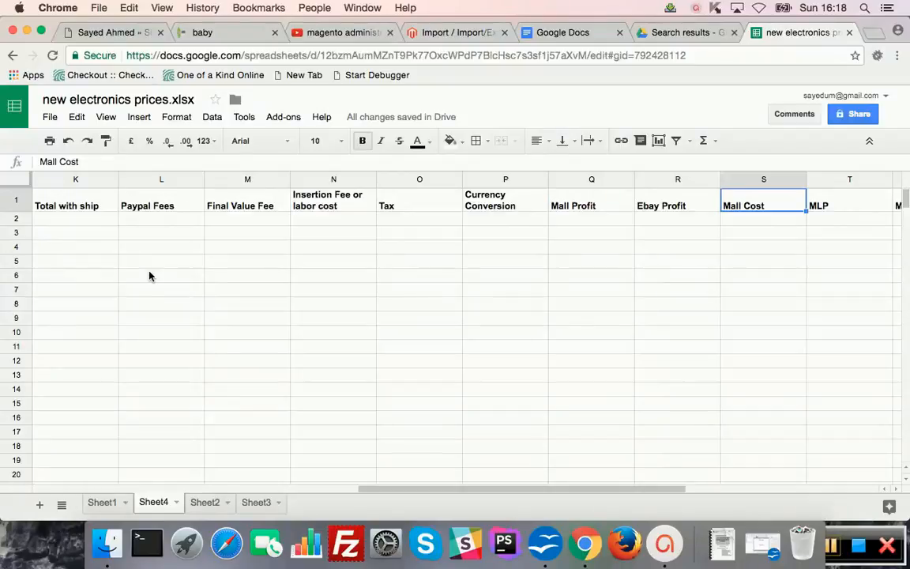
key("Right")
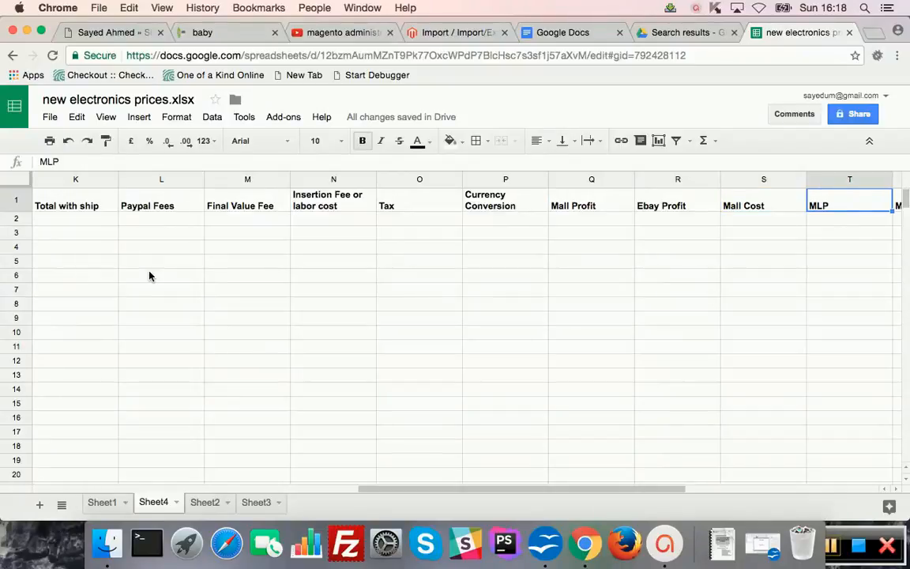
key("Right")
key("Left")
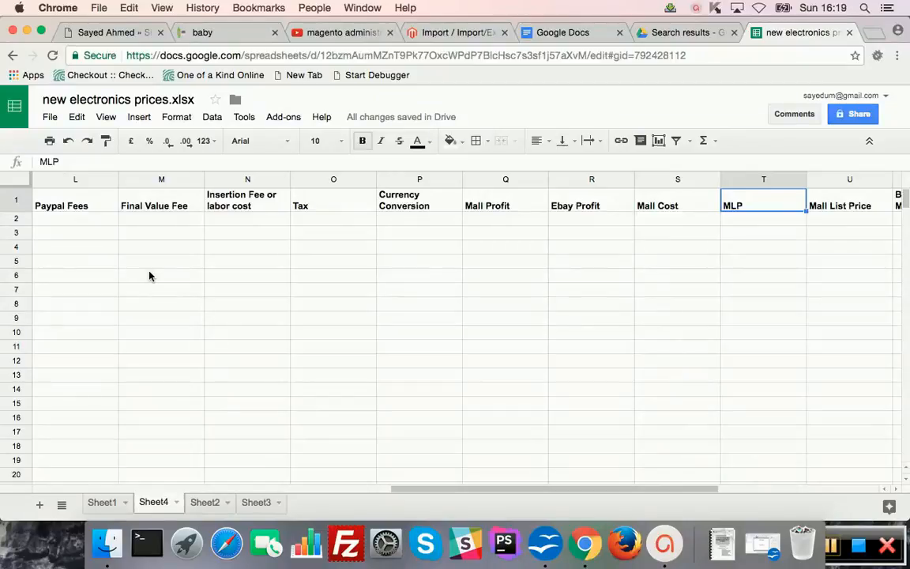
key("Right")
key("Left")
Examine the headers from Mall List Price to Ebay vs Mall, including Buyer pay from Mall, ebay cost, Ebay list price and Eay Buyers Pay.
key("Right")
key("Right")
key("Right")
key("Right")
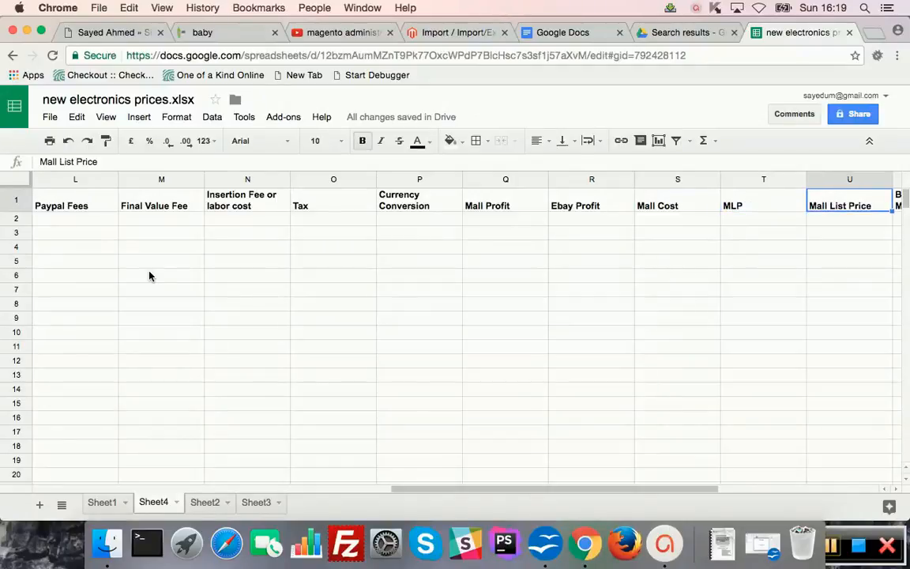
key("Right")
key("Right")
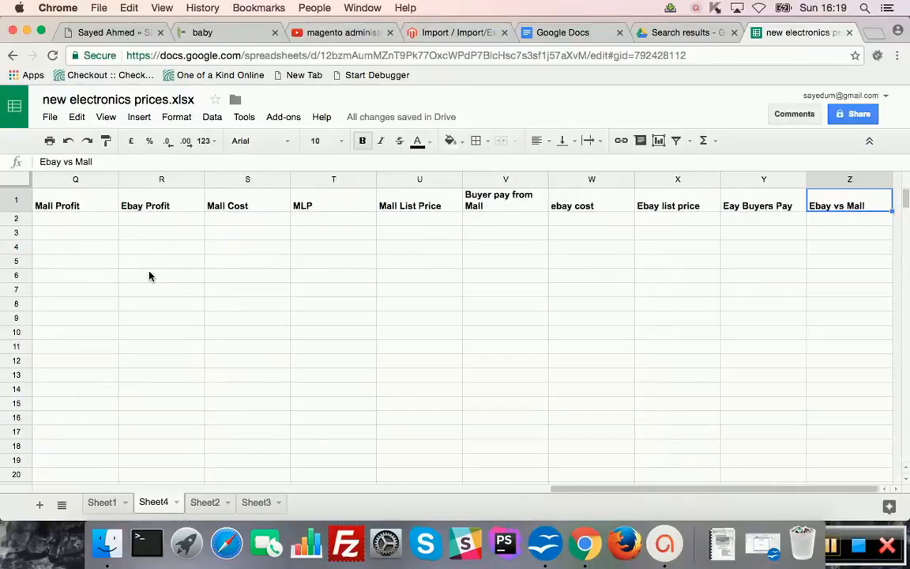
key("Left")
key("Left")
key("Left")
key("Left")
key("Left")
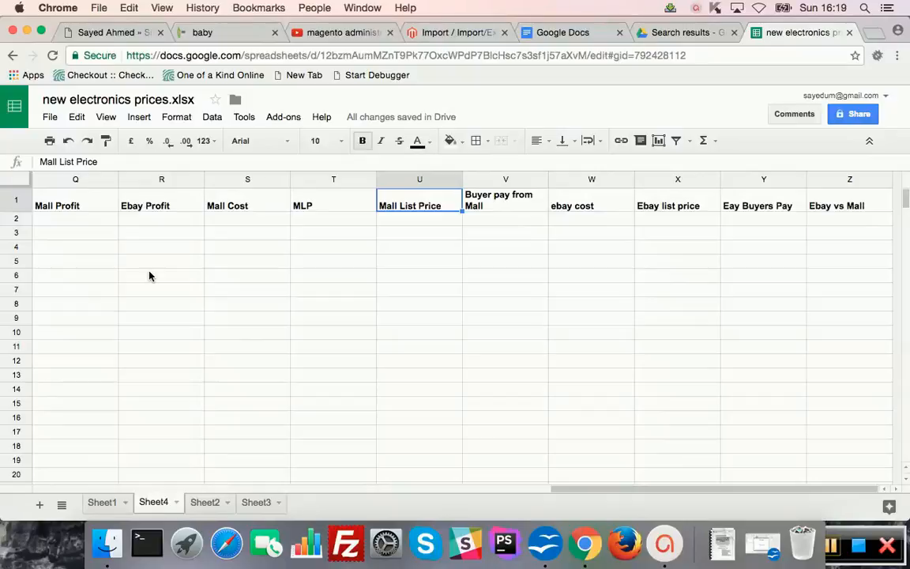
key("Right")
key("Right")
key("Right")
key("Right")
key("Right")
Review the row 1 headers in reverse, from Ebay vs Mall back to By in column A.
key("Left")
key("Left")
key("Left")
key("Left")
key("Left")
key("Left")
key("Left")
key("Left")
key("Left")
key("Left")
key("Left")
key("Left")
key("Left")
key("Left")
key("Left")
key("Left")
key("Left")
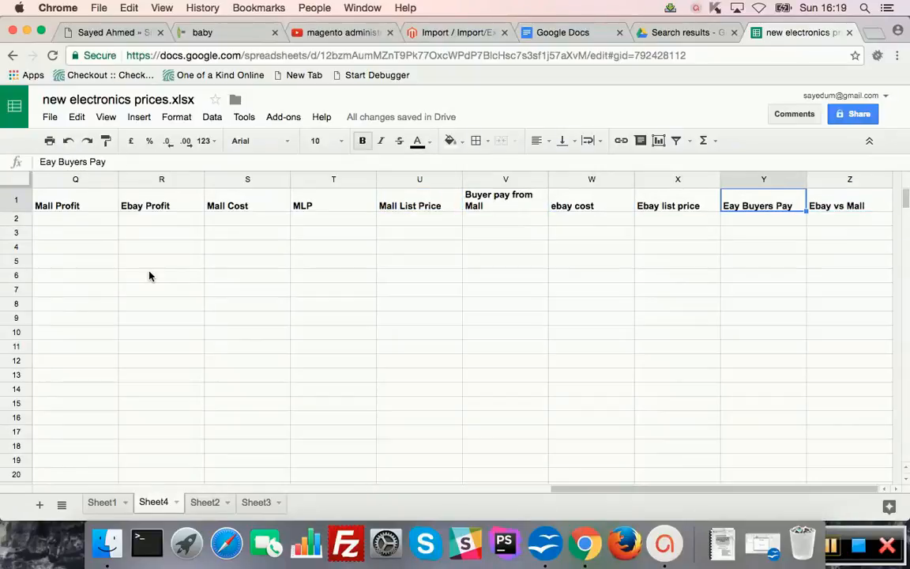
key("Left")
key("Left")
key("Left")
key("Left")
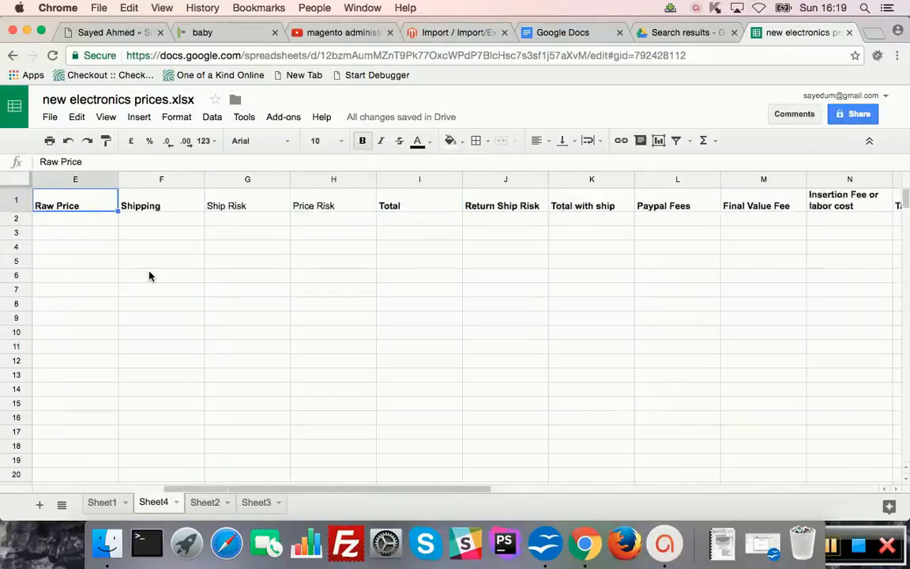
key("Left")
key("Left")
key("Left")
key("Left")
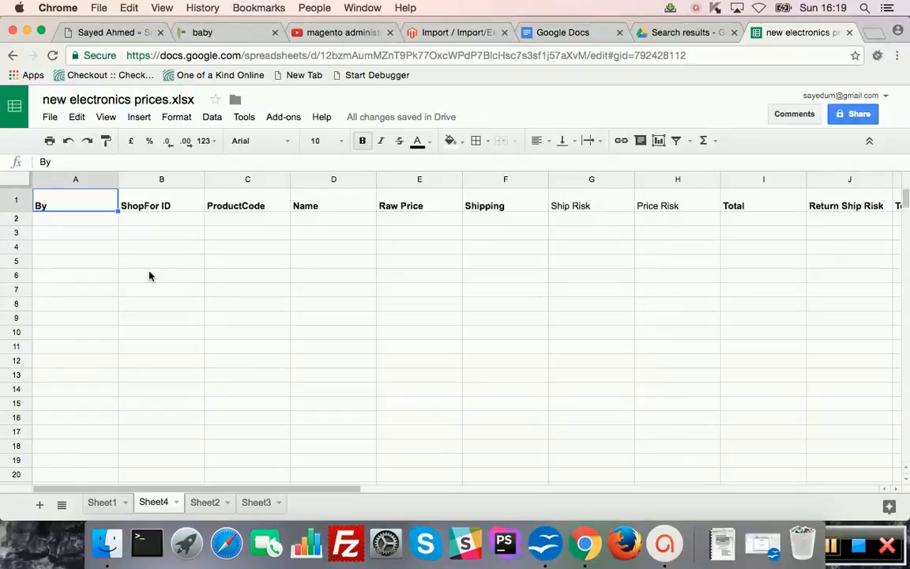
Review the price component headers again from By to Tax, including Shipping, Return Ship Risk and Final Value Fee.
key("Right")
key("Right")
key("Right")
key("Right")
key("Right")
key("Right")
key("Right")
key("Right")
key("Right")
key("Right")
key("Right")
key("Right")
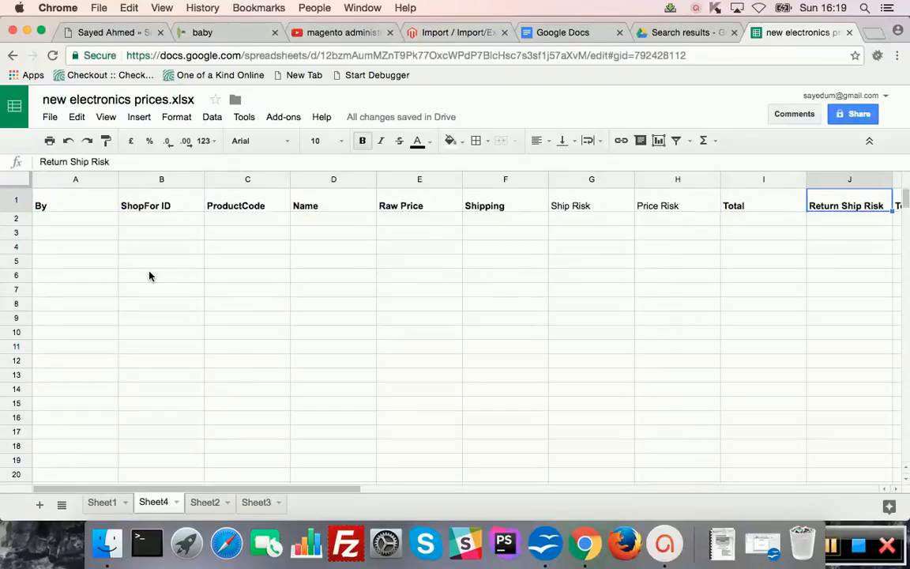
key("Right")
key("Right")
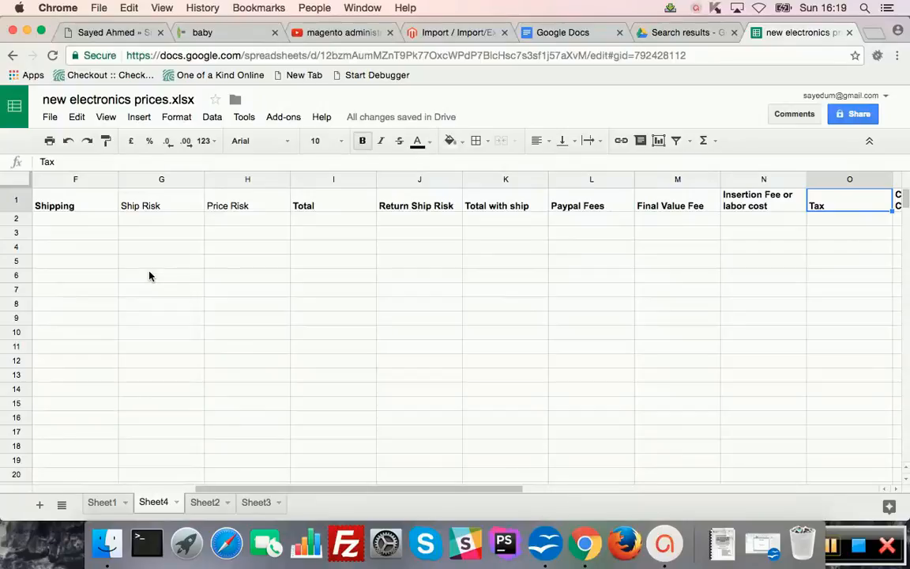
key("Left")
key("Left")
key("Left")
key("Right")
key("Right")
key("Right")
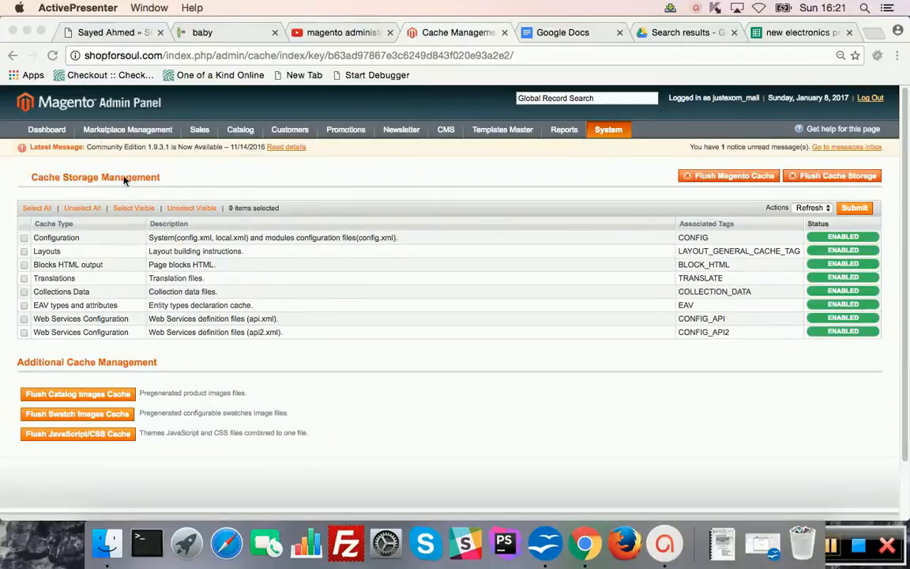
Refresh all cache types in Magento's Cache Storage Management.
left_click(38, 208)
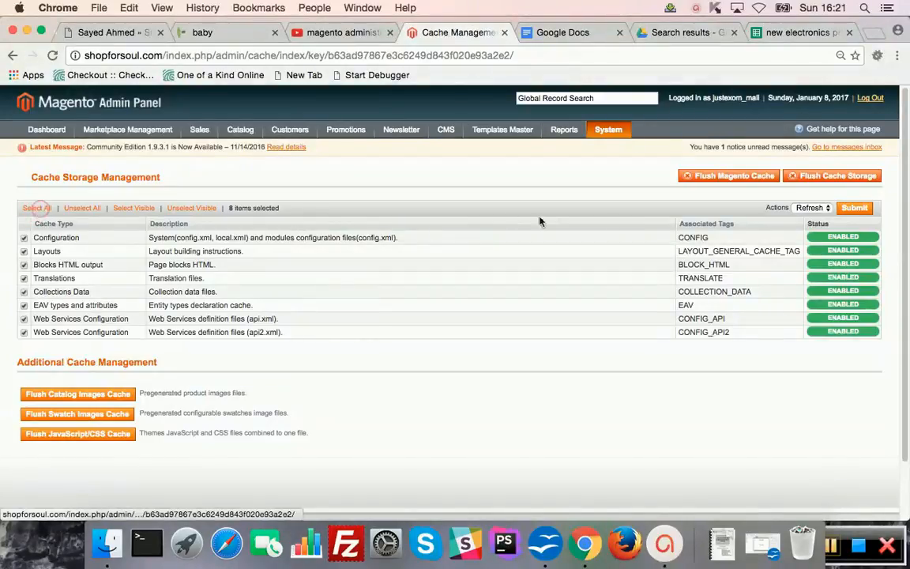
left_click(853, 209)
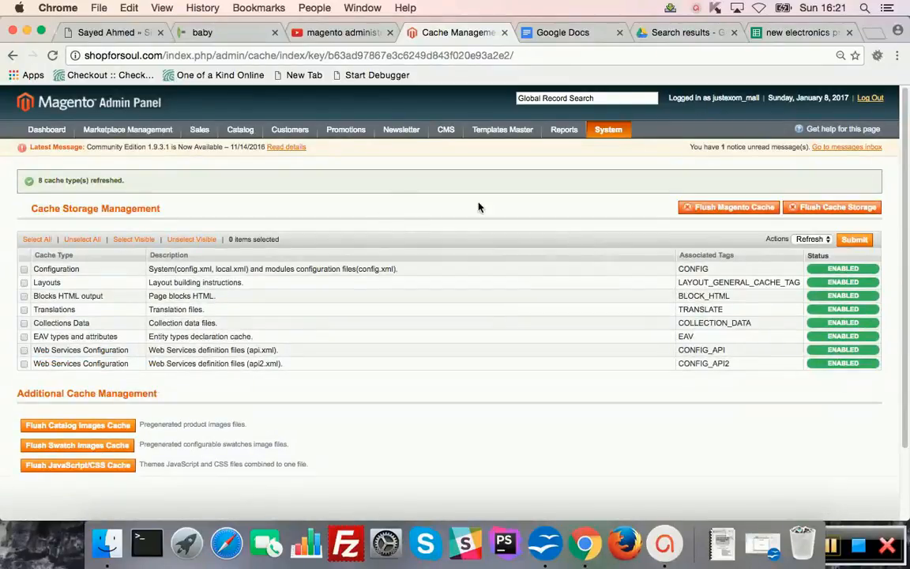
Open shopforsoul.com in a new browser tab and look through the Android Tablets products and their prices.
left_click(872, 33)
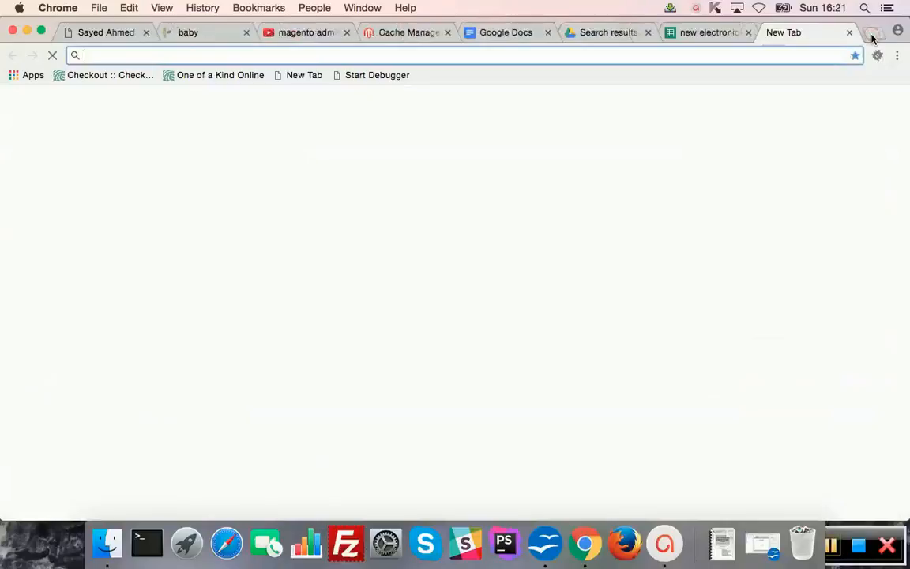
type("shopforsoul.com")
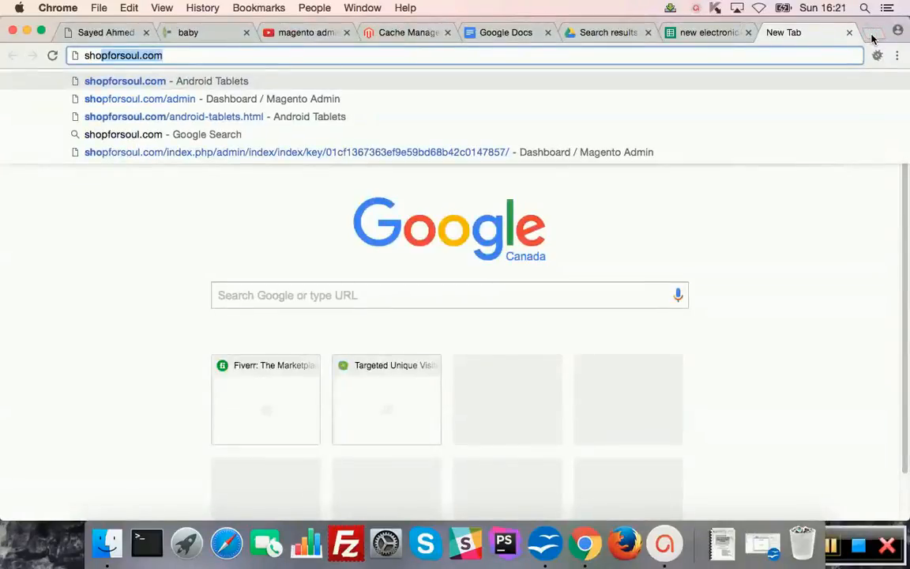
key("Return")
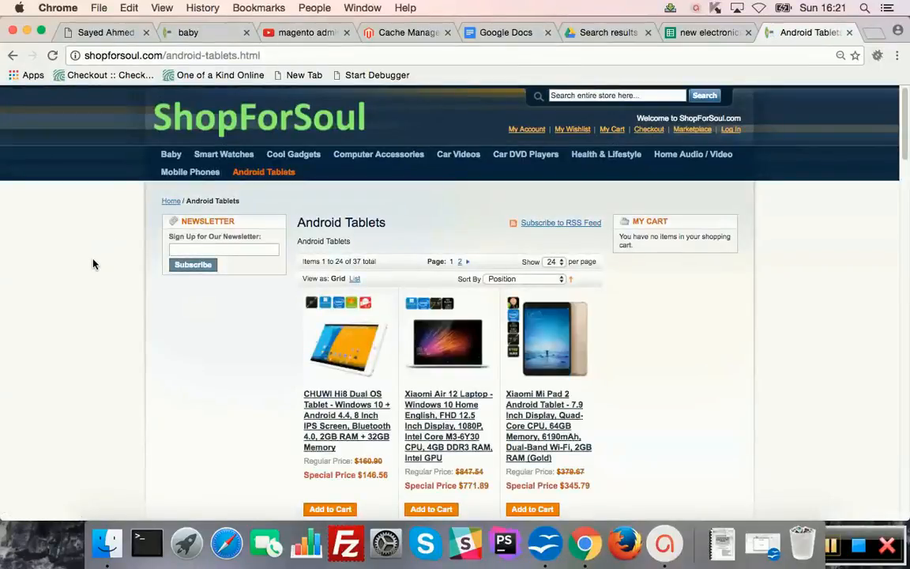
scroll(100, 267, "down", 10)
scroll(101, 267, "down", 14)
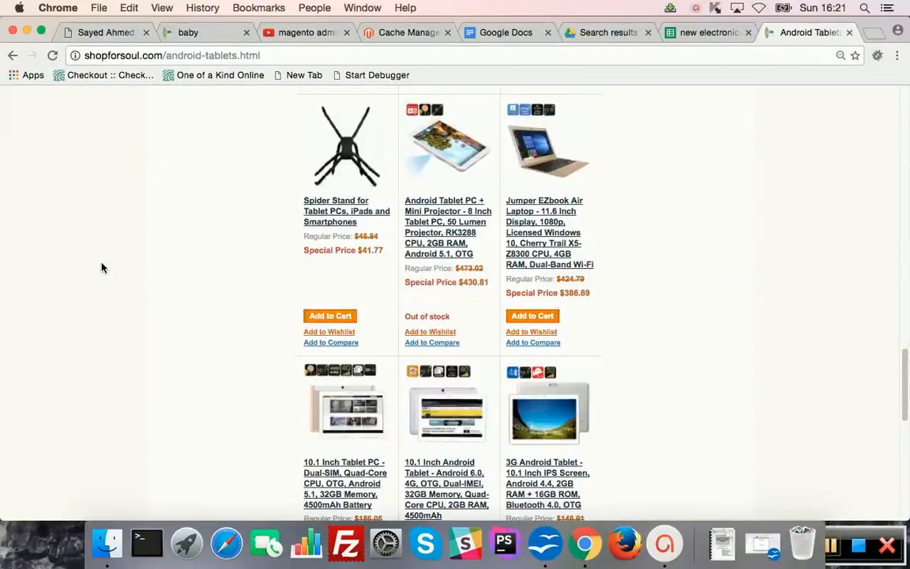
scroll(101, 267, "up", 20)
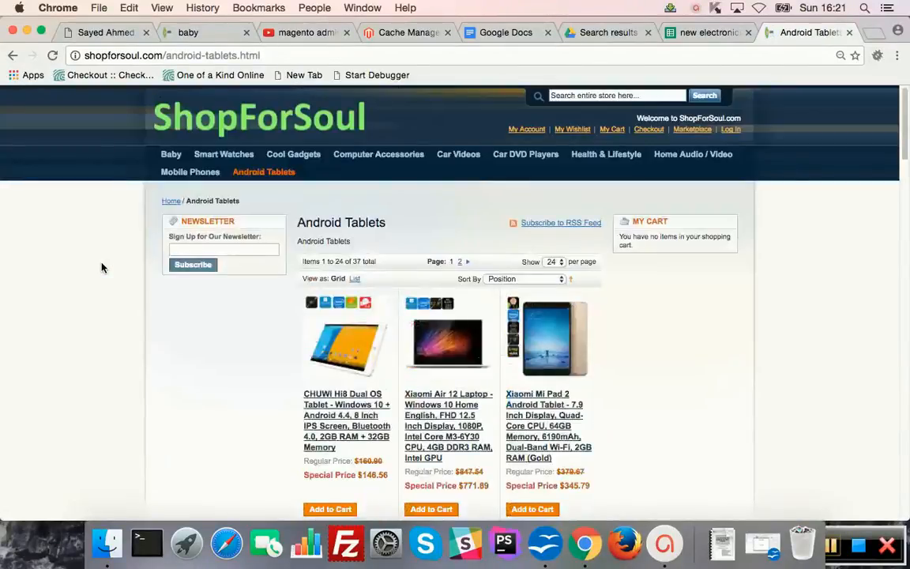
Return to the Magento Admin Panel and open Index Management.
left_click(712, 35)
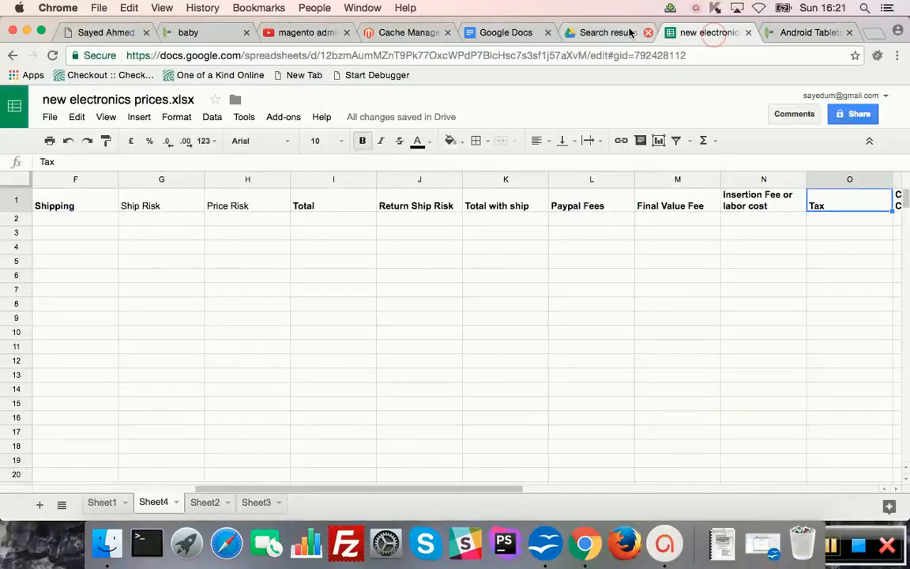
left_click(405, 33)
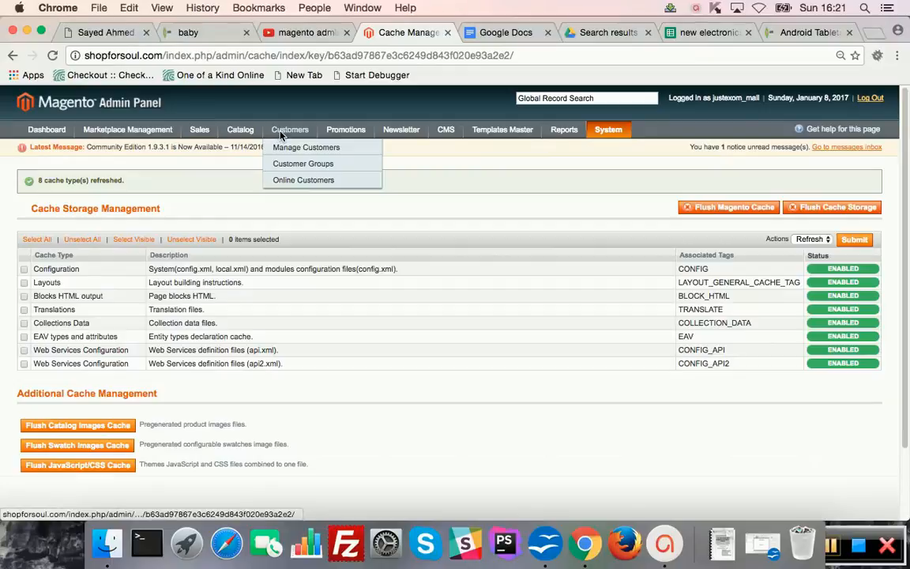
mouse_move(232, 134)
mouse_move(608, 130)
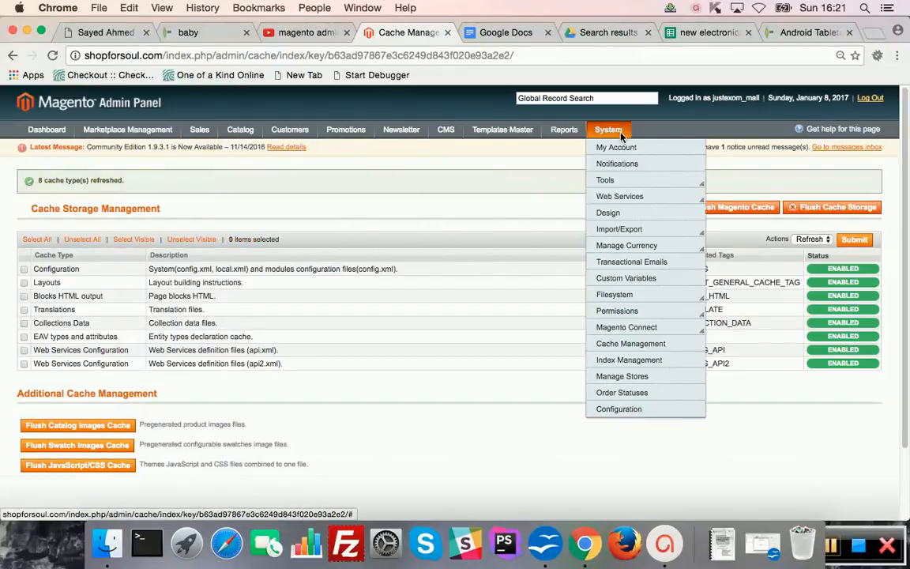
left_click(629, 362)
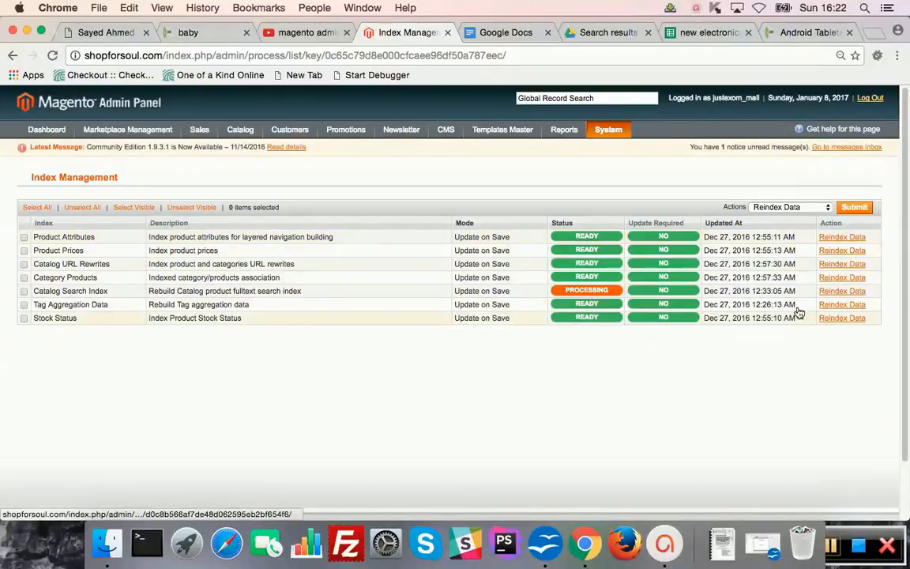
left_click(270, 400)
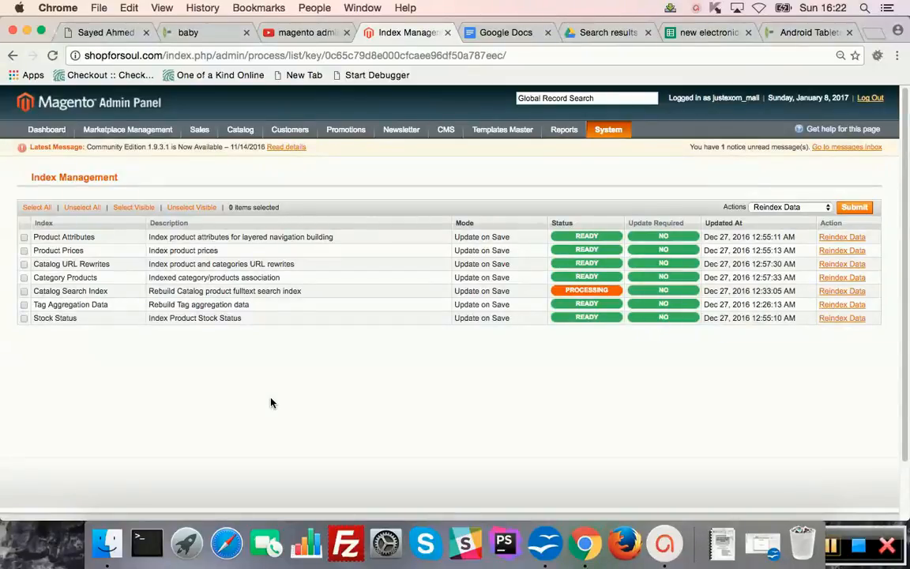
Select all indexes in Index Management with the Reindex Data action, then deselect them one at a time.
left_click(37, 207)
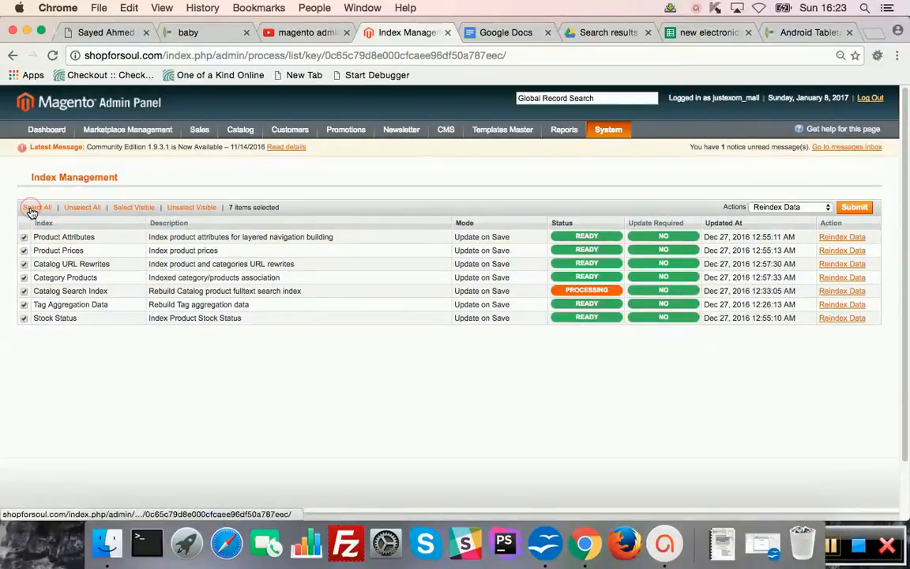
left_click(24, 237)
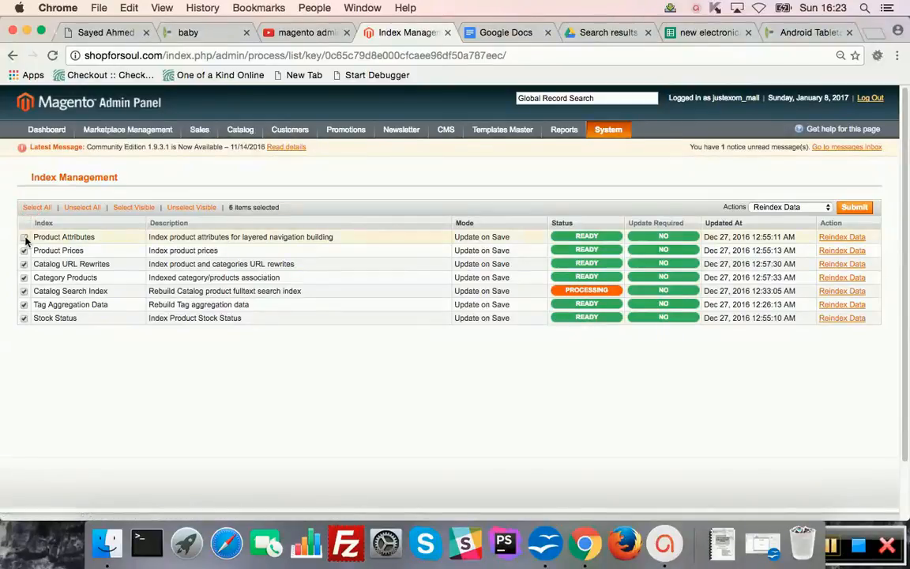
left_click(23, 251)
left_click(24, 277)
left_click(24, 291)
left_click(24, 304)
left_click(24, 317)
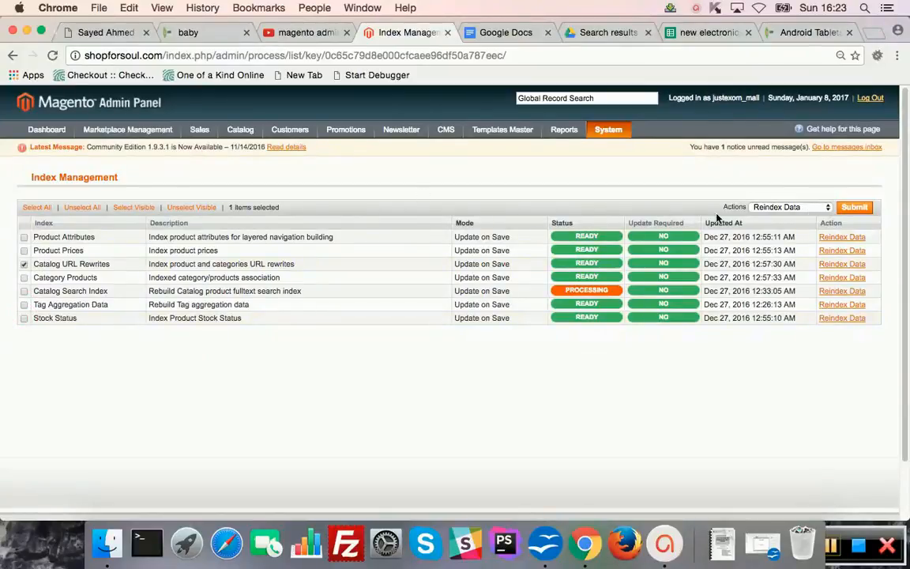
left_click(23, 266)
left_click(831, 545)
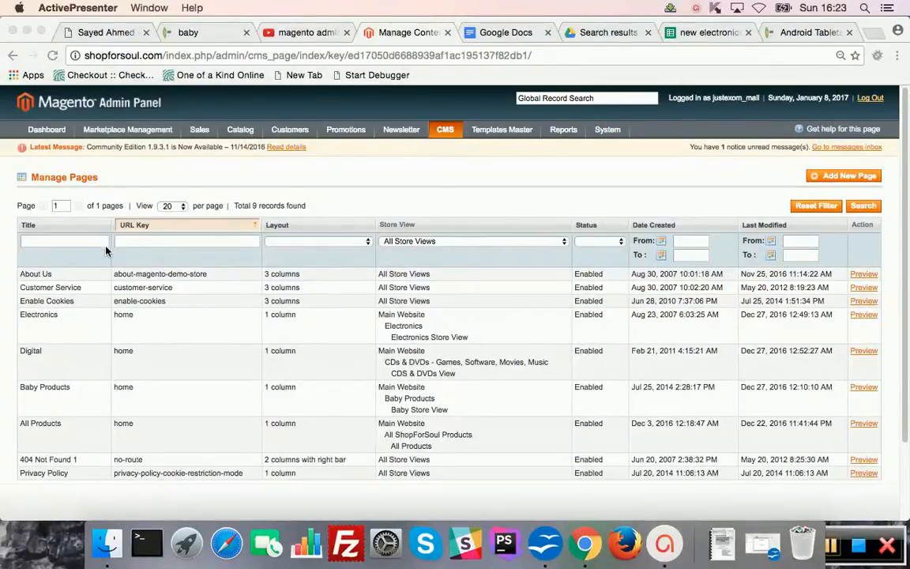
Look through the CMS pages under Manage Pages, open the Baby Products home page and show its Content section.
scroll(139, 269, "down", 3)
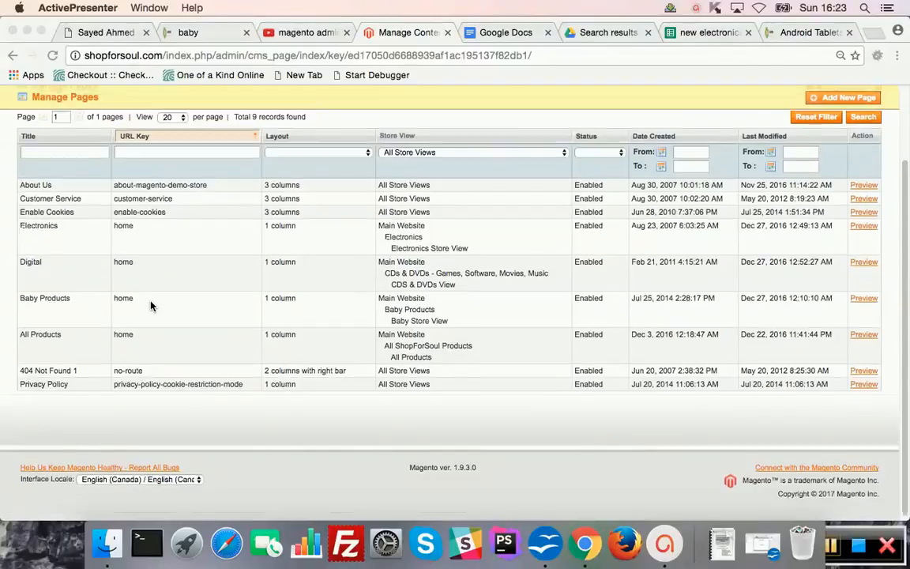
scroll(127, 292, "up", 3)
scroll(75, 399, "down", 3)
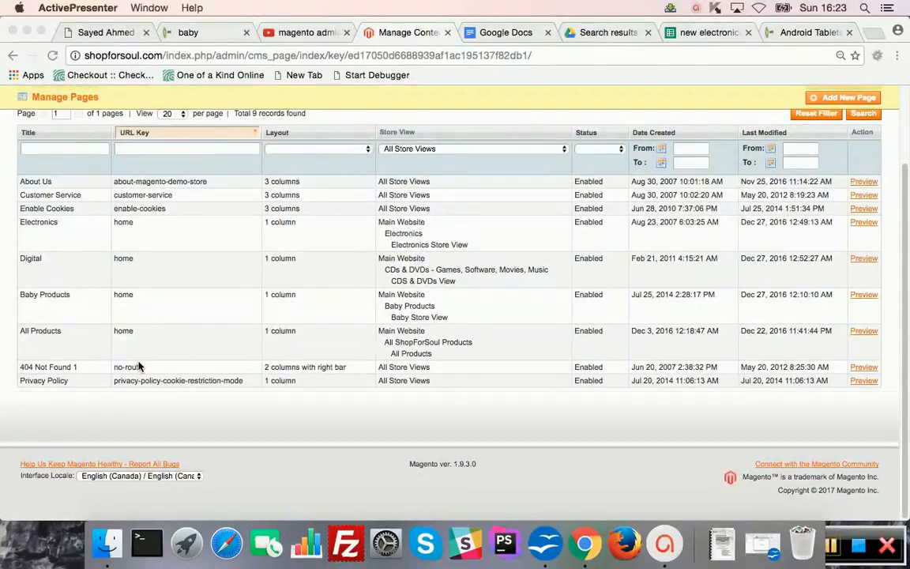
scroll(79, 360, "up", 3)
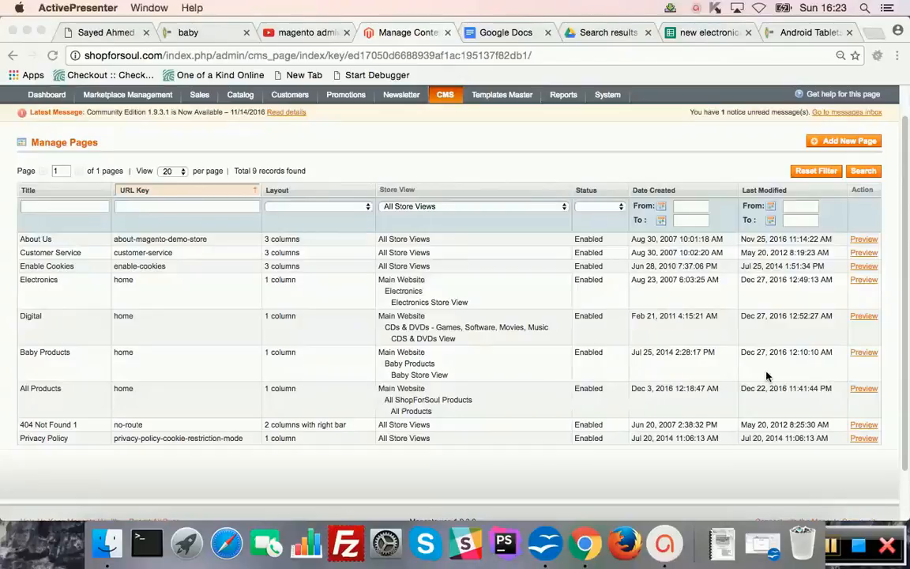
left_click(203, 365)
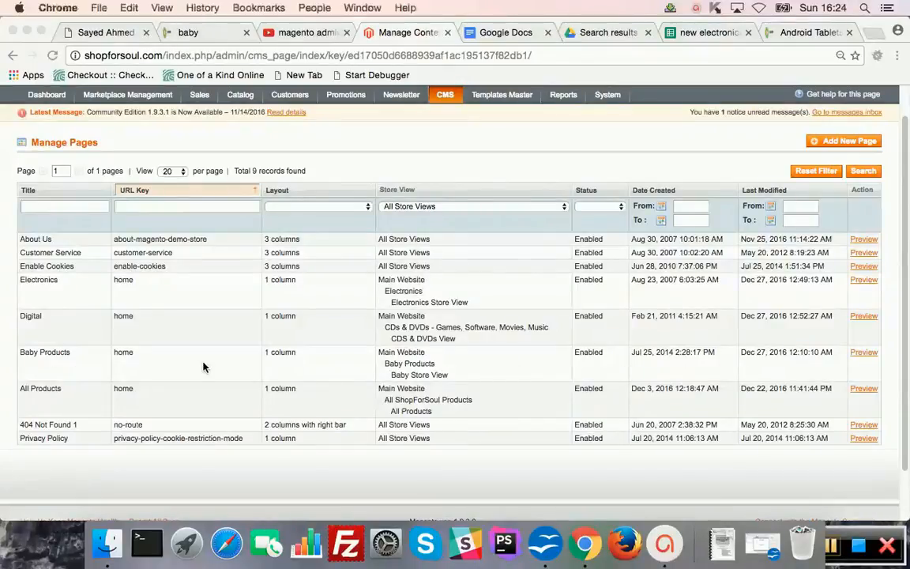
left_click(786, 365)
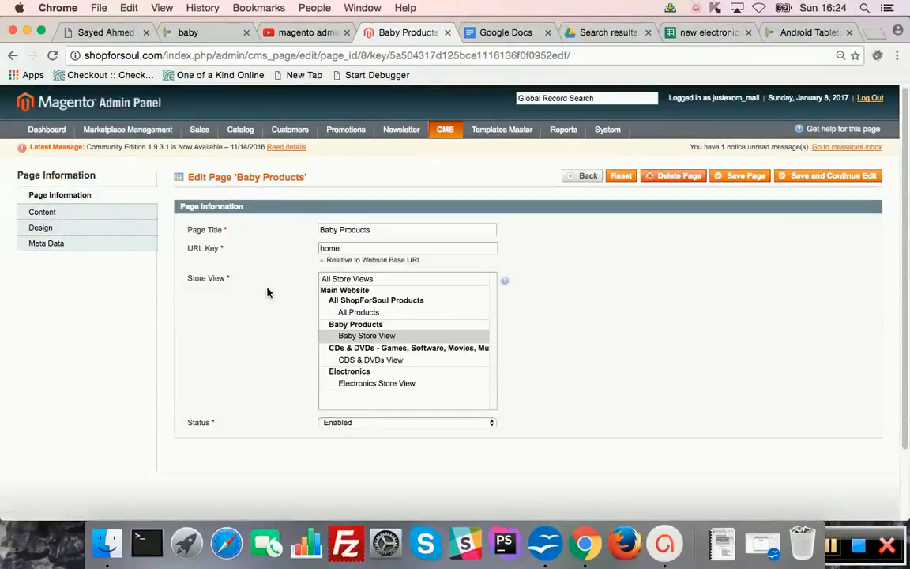
left_click(84, 213)
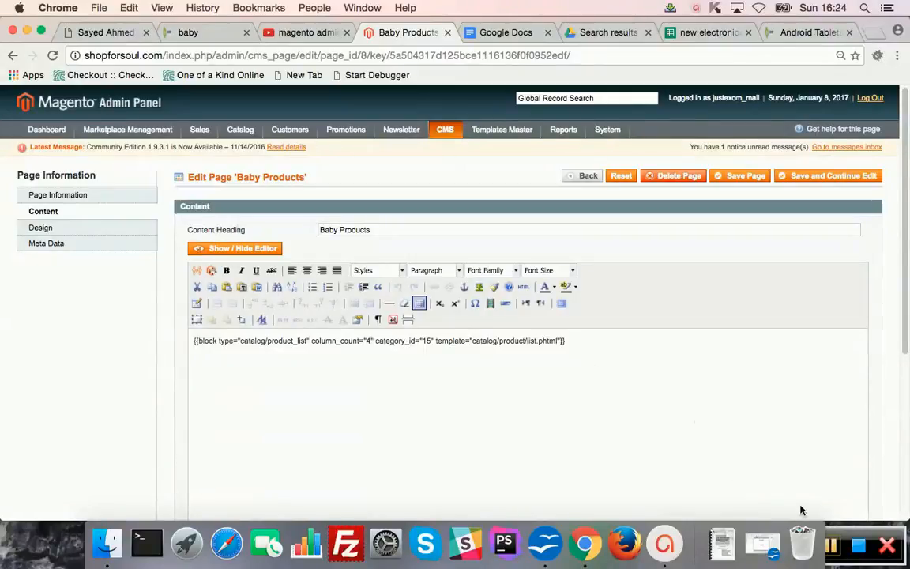
left_click(831, 545)
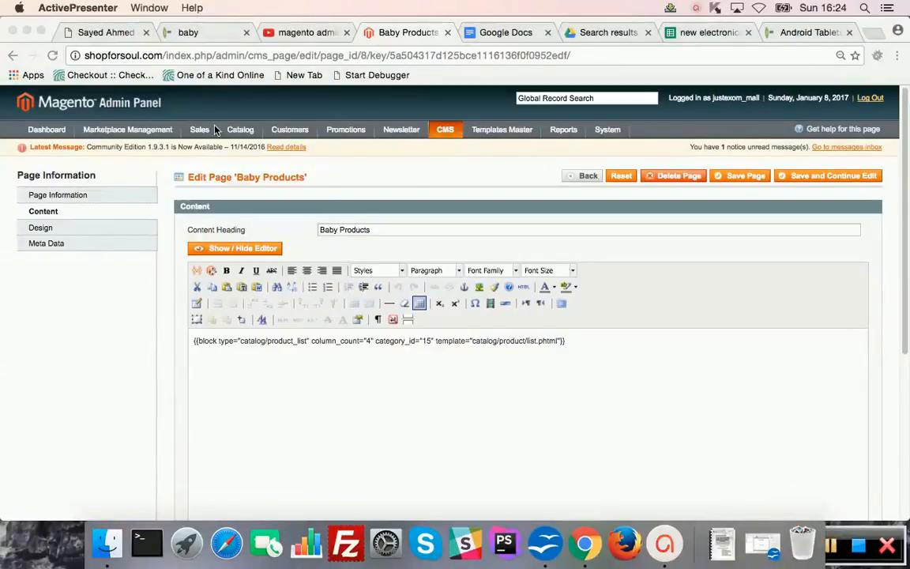
Review the admin options offered under Catalog, Newsletter, Promotions, Templates Master and Reports.
left_click(252, 135)
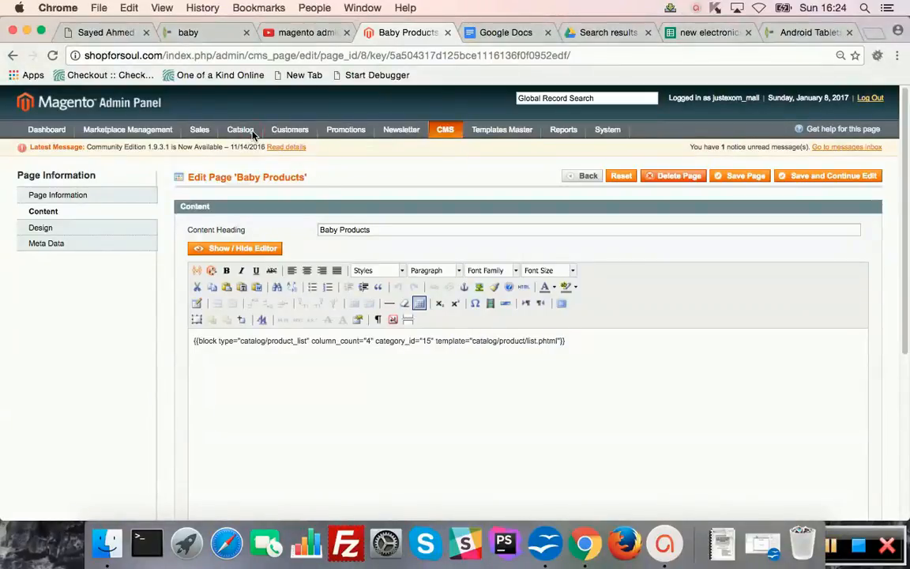
mouse_move(241, 136)
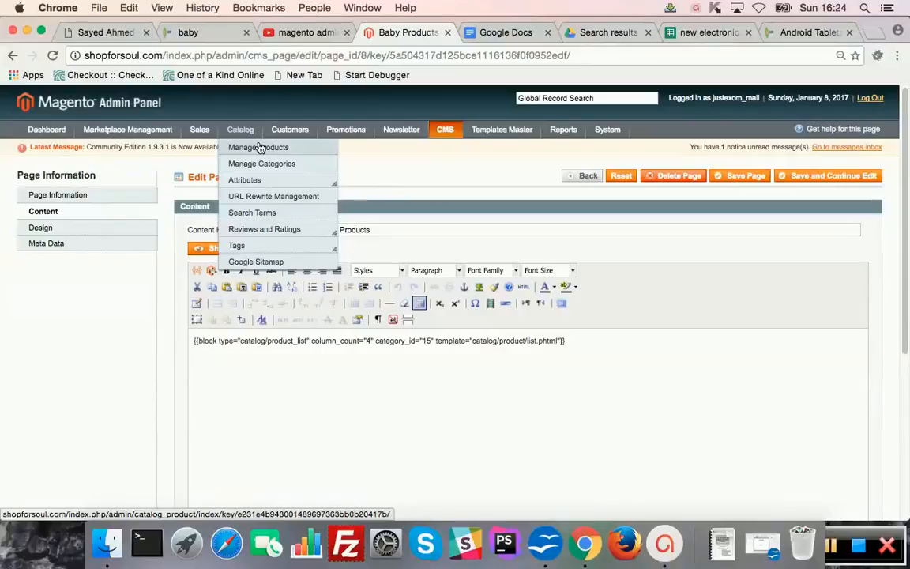
mouse_move(409, 133)
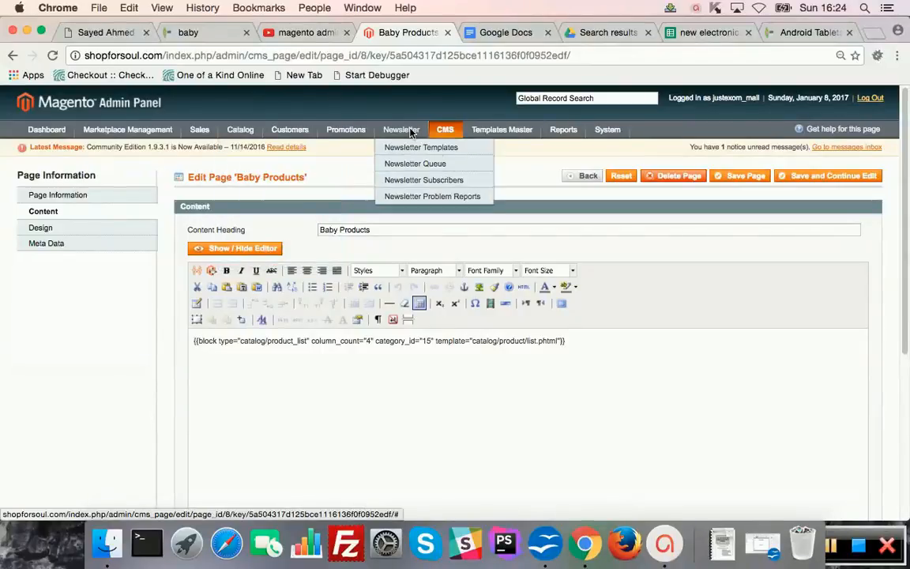
mouse_move(350, 133)
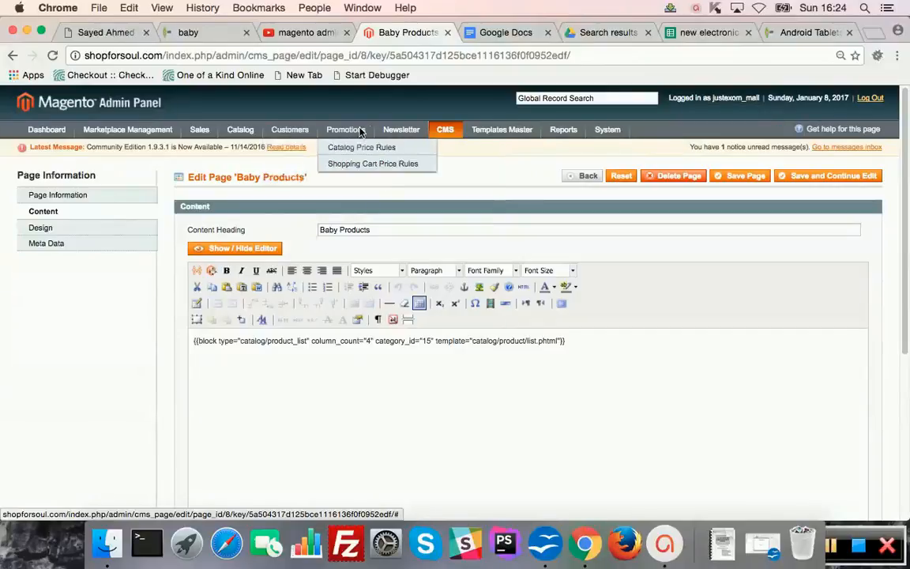
mouse_move(505, 133)
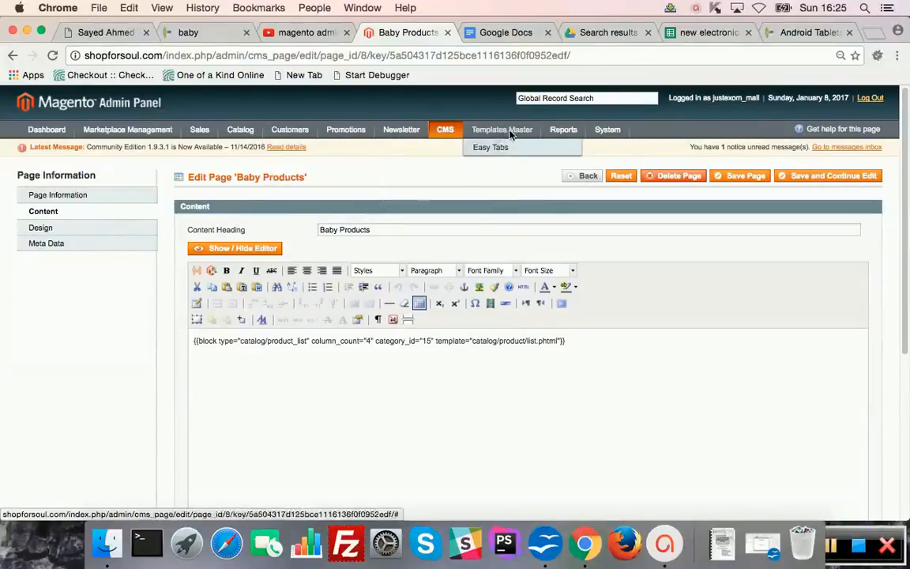
mouse_move(557, 133)
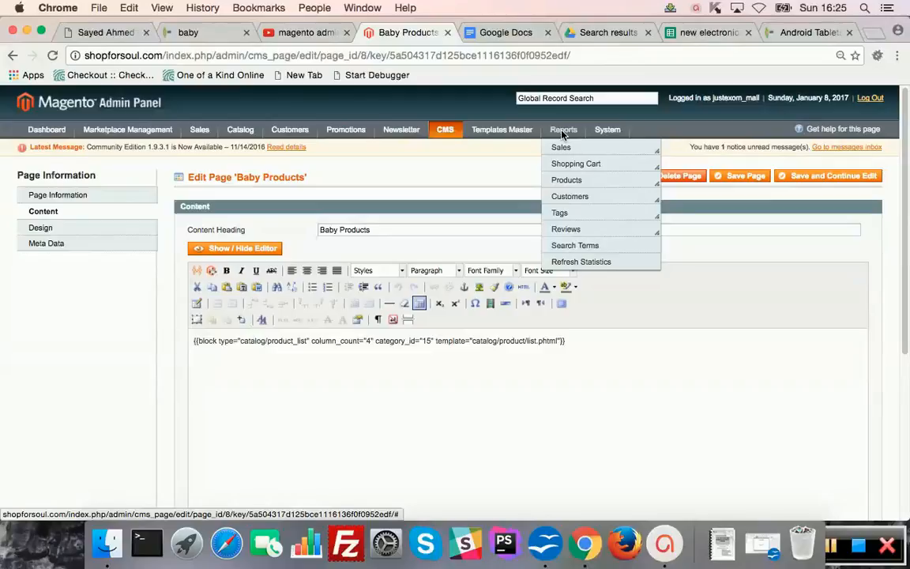
Review the System options from My Account to Configuration, then those for Customers, Sales and Marketplace Management.
mouse_move(605, 132)
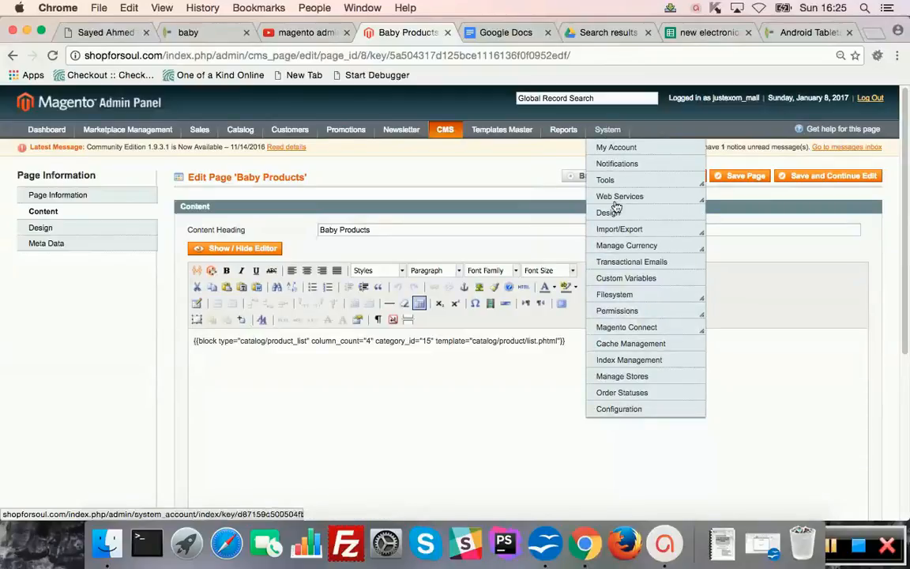
mouse_move(634, 333)
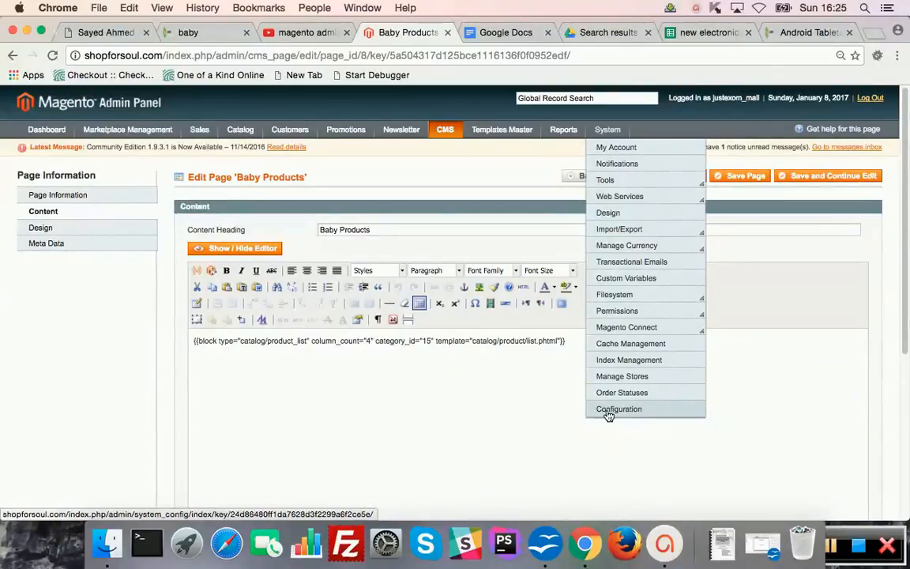
mouse_move(621, 312)
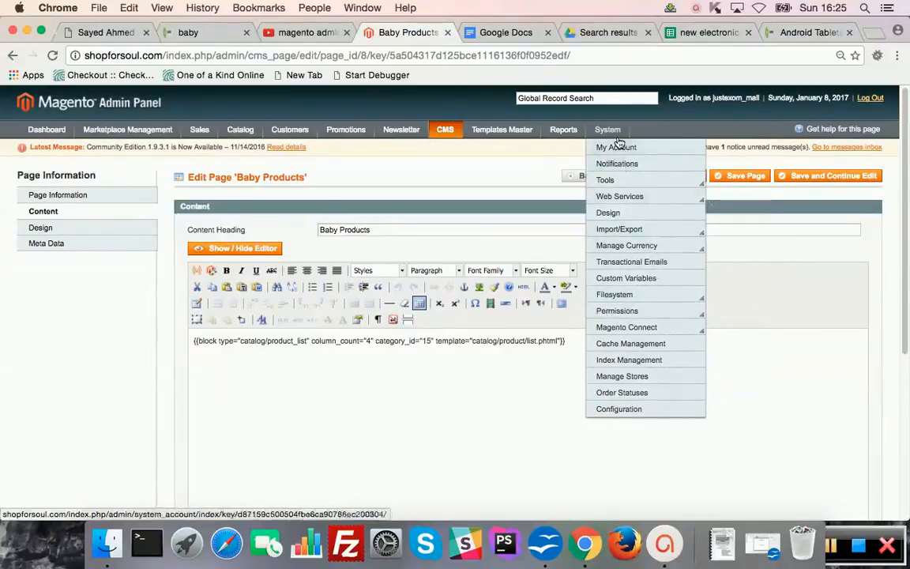
mouse_move(572, 229)
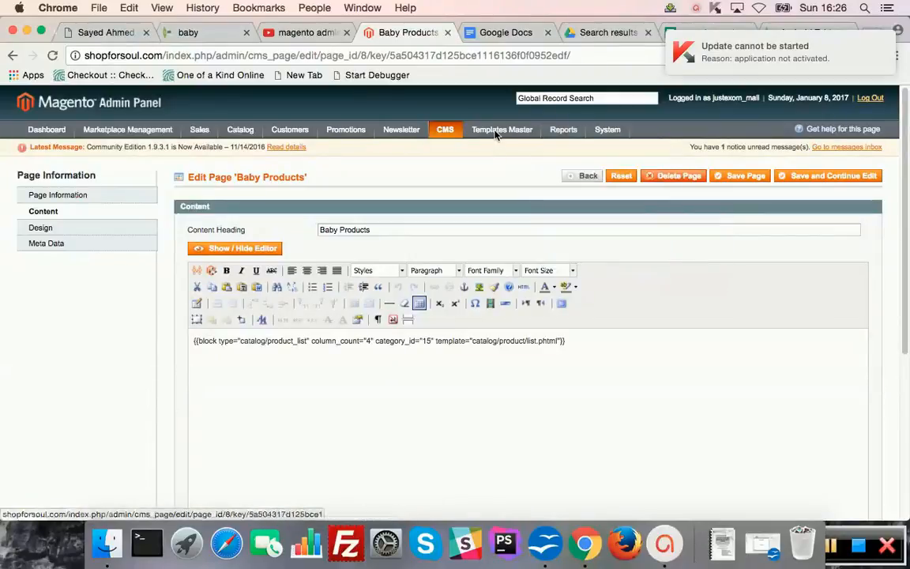
mouse_move(496, 134)
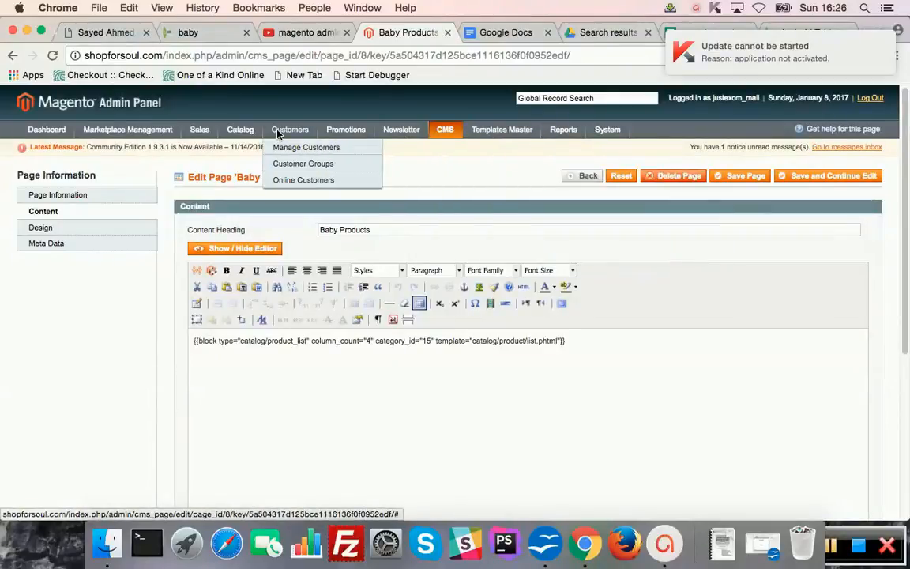
mouse_move(205, 134)
mouse_move(139, 133)
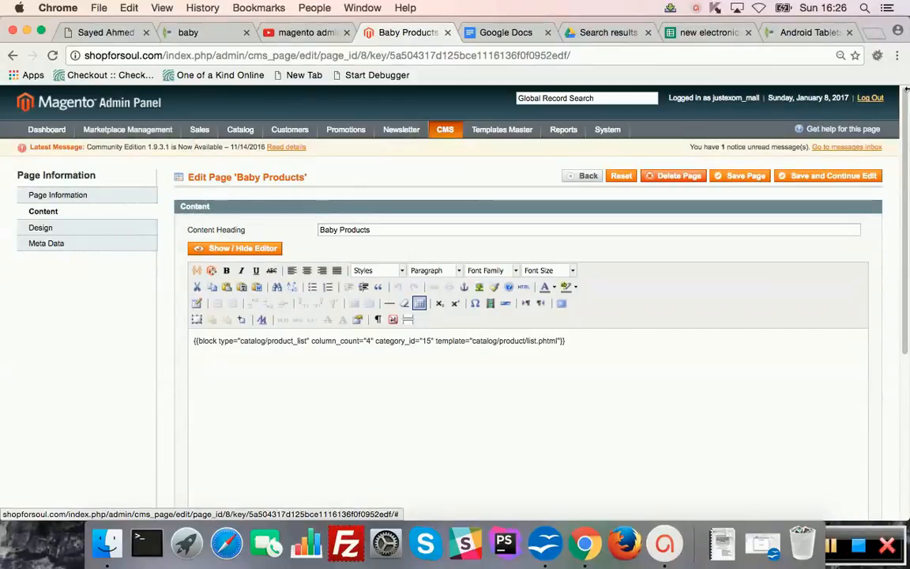
Open the Marketplace page on the ShopForSoul storefront and proceed to the Create an Account form with the seller option.
left_click(826, 34)
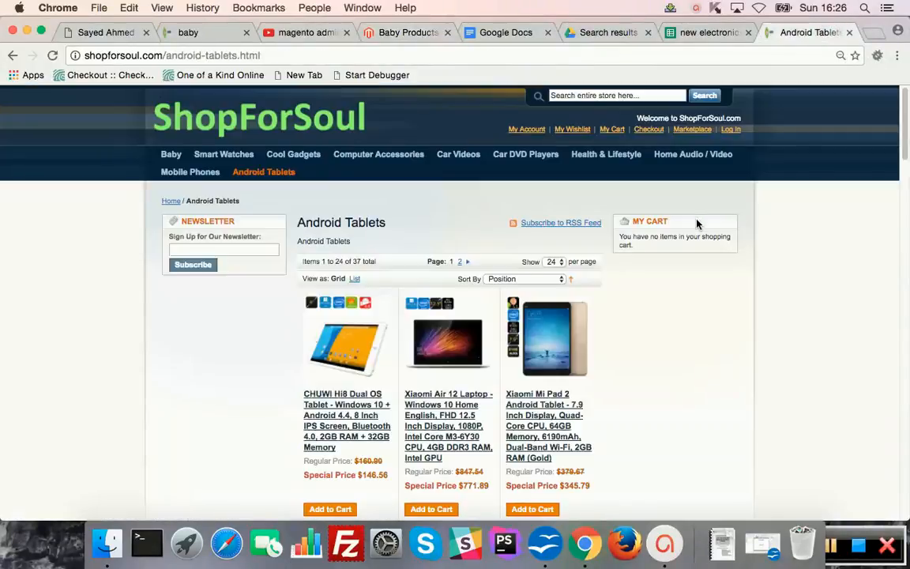
left_click(695, 131)
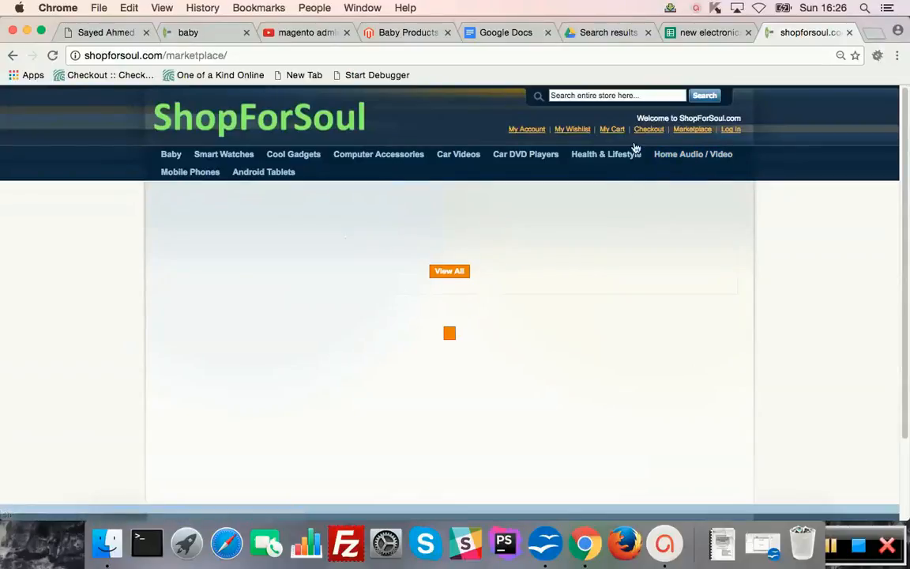
left_click(450, 336)
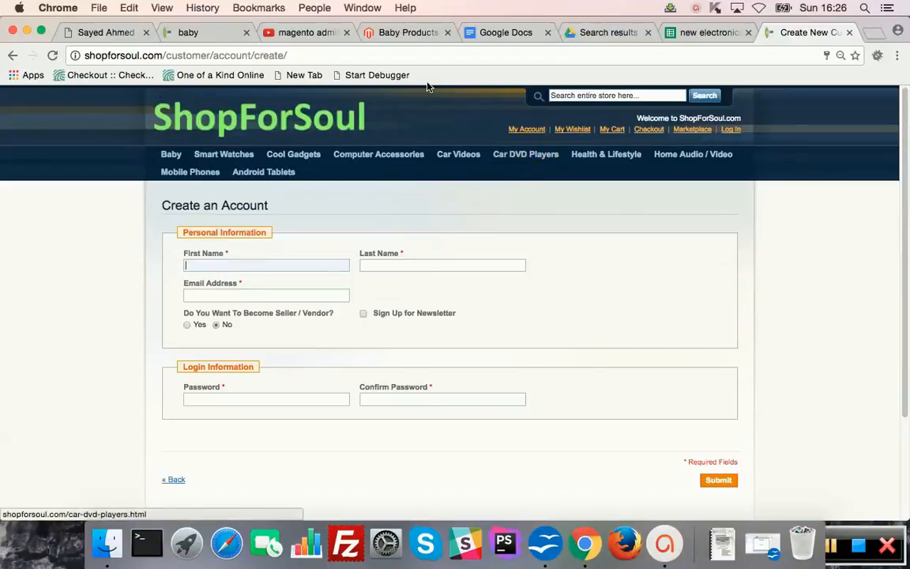
Return to the Magento Admin Panel and review the Marketplace Management options, including Manage Sellers and Manage Commission.
left_click(408, 33)
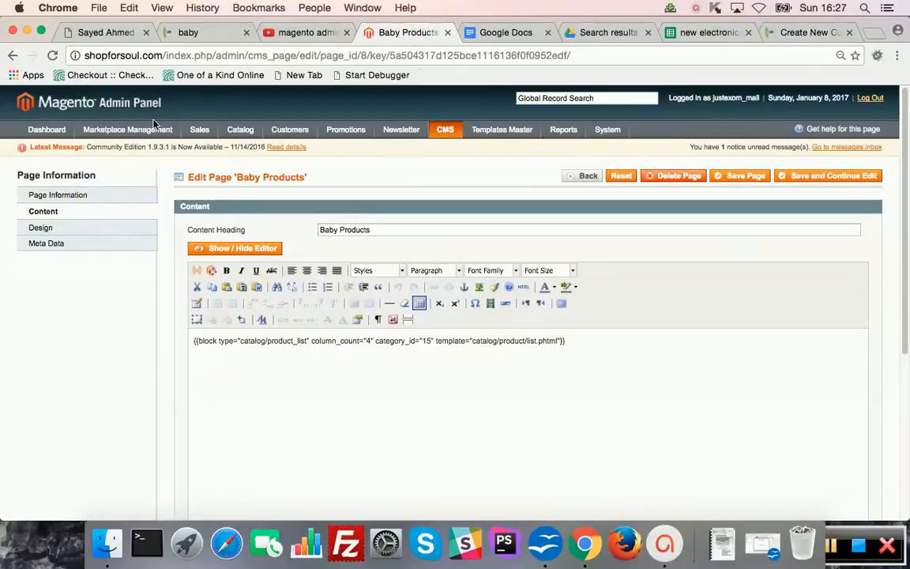
mouse_move(131, 133)
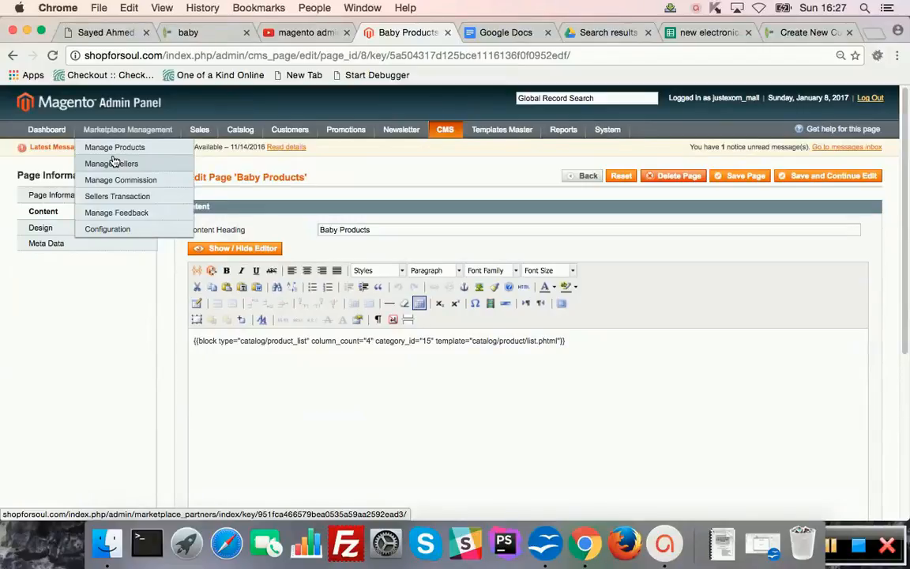
left_click(394, 168)
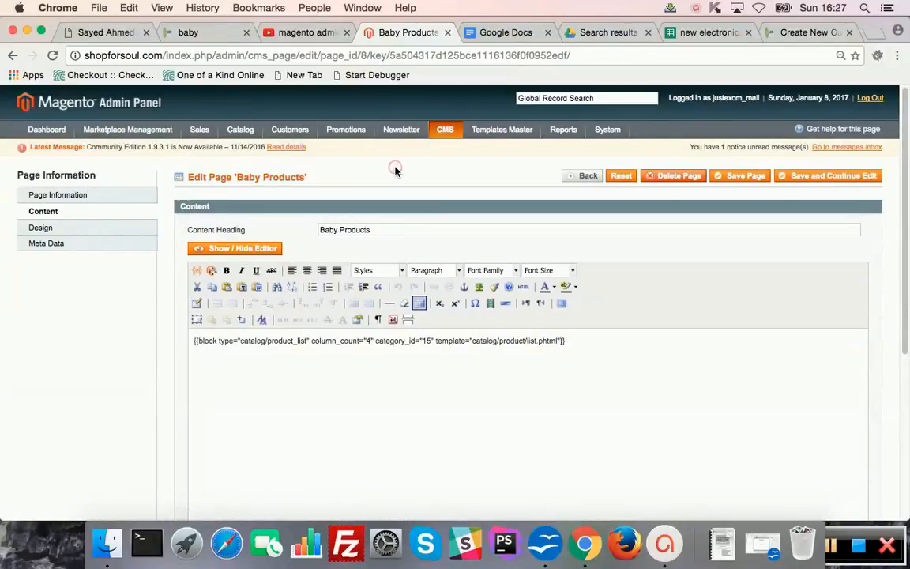
Switch to OpenOffice and bring the ecom.odp presentation with the "How to Build" slide to the front.
left_click(547, 543)
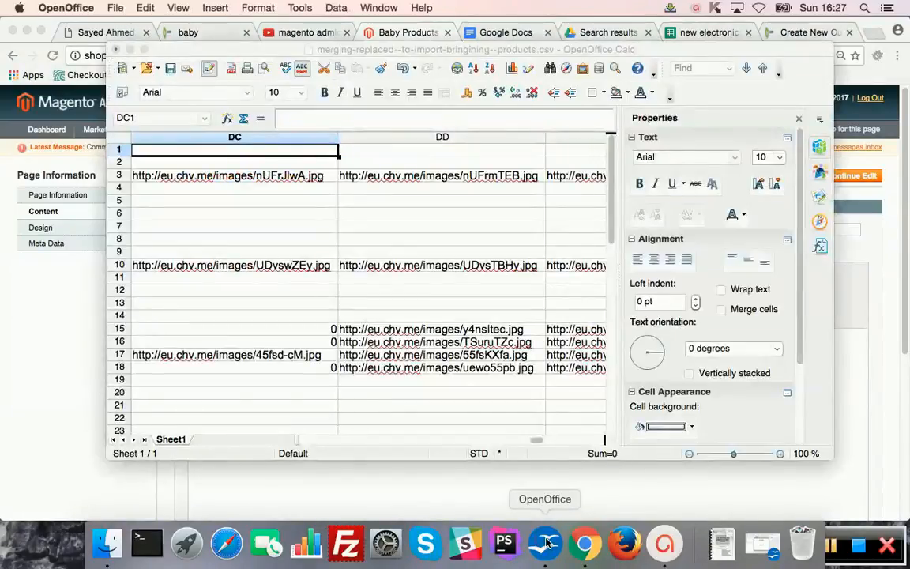
left_click(86, 268)
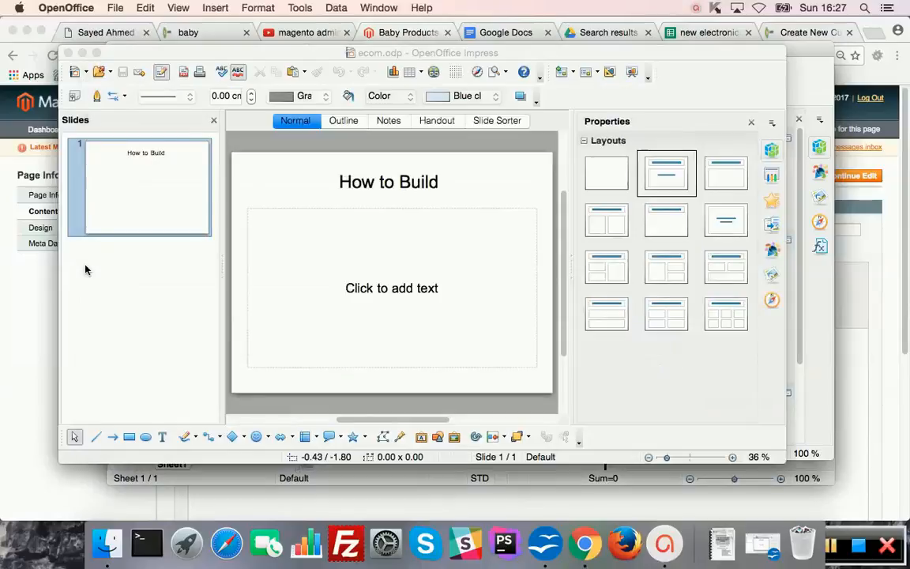
left_click(171, 307)
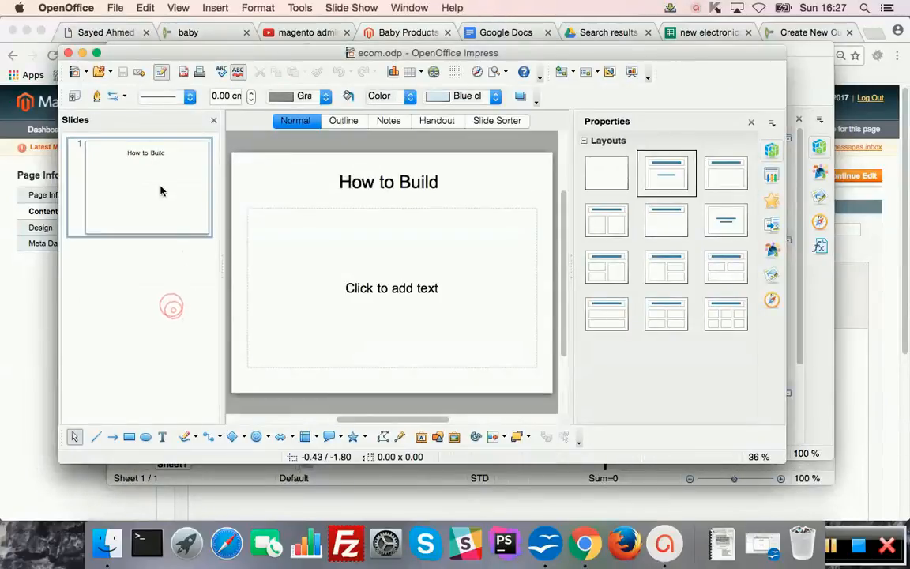
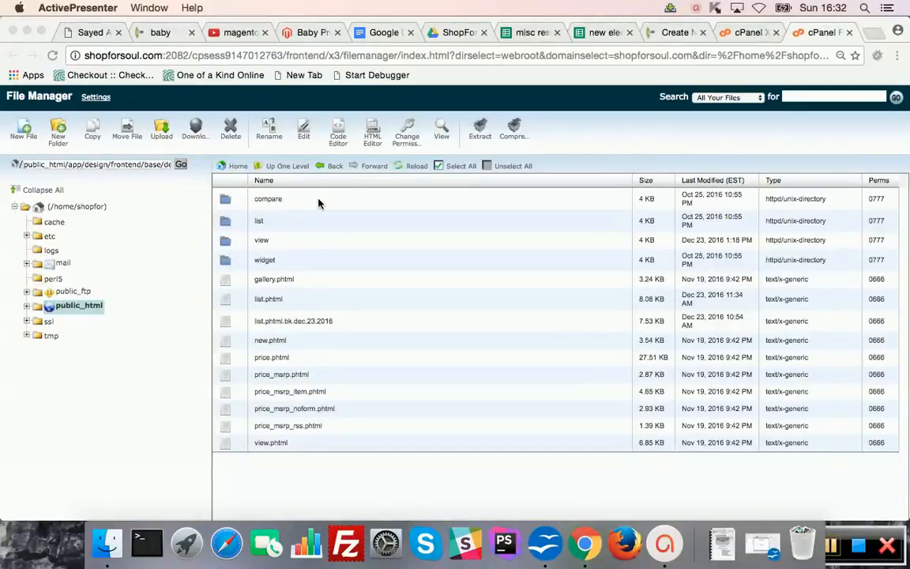
Expand the File Manager folder tree from public_html through app and design to the frontend folder.
left_click(139, 164)
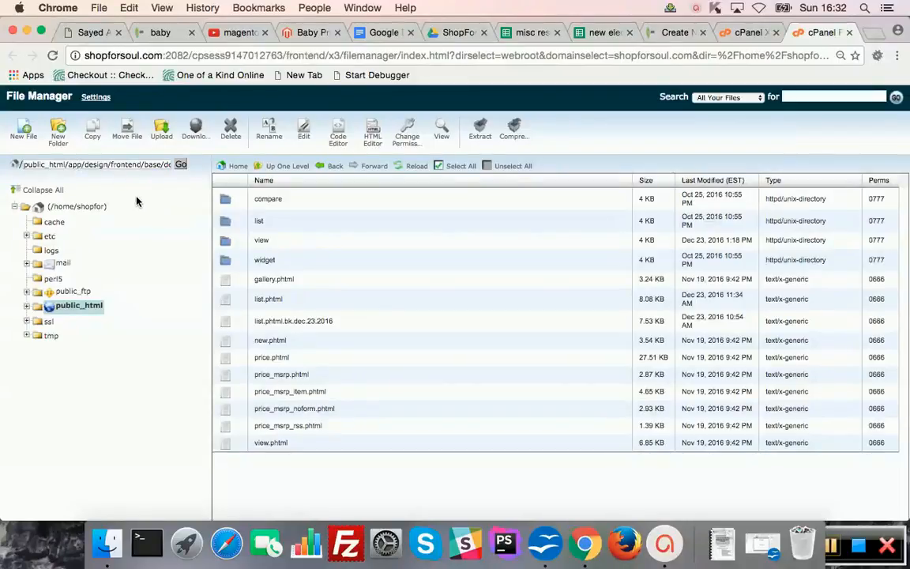
triple_click(75, 164)
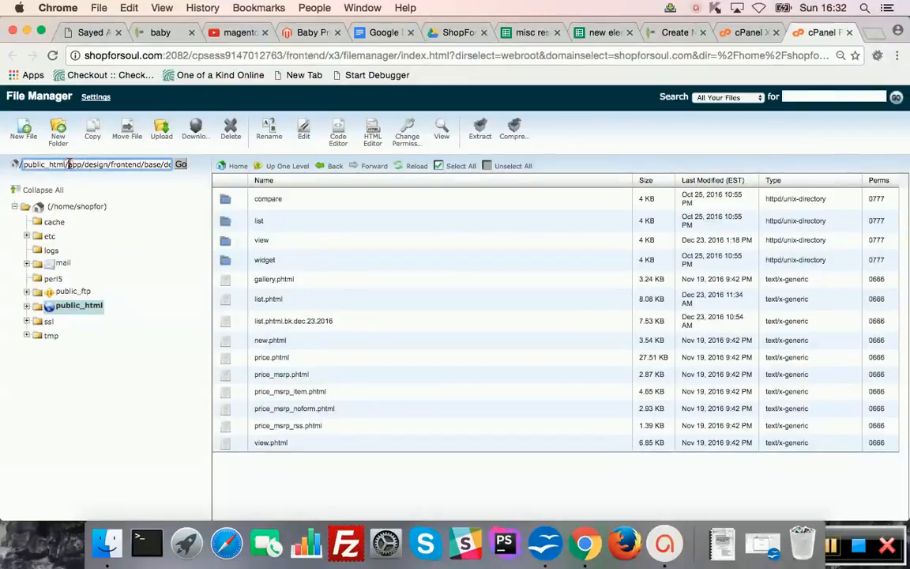
left_click(26, 306)
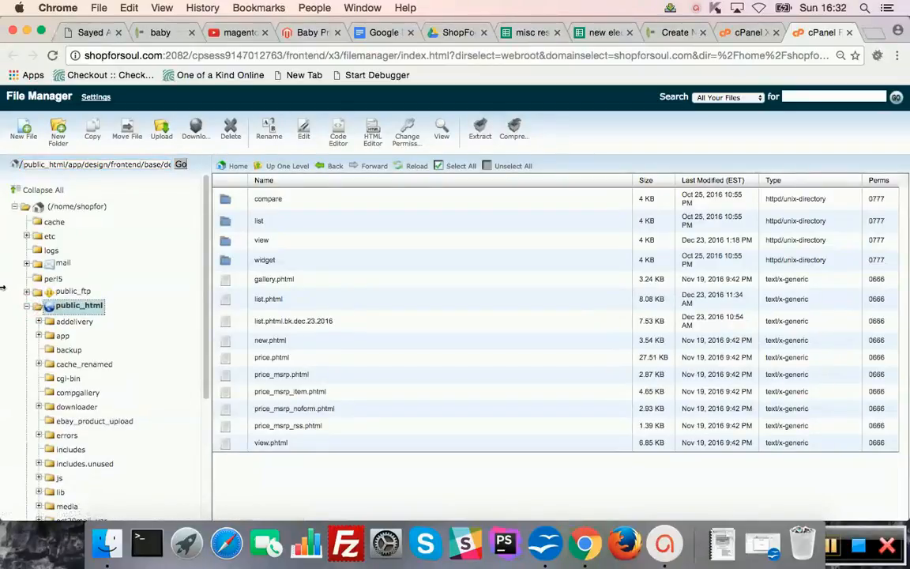
left_click(39, 335)
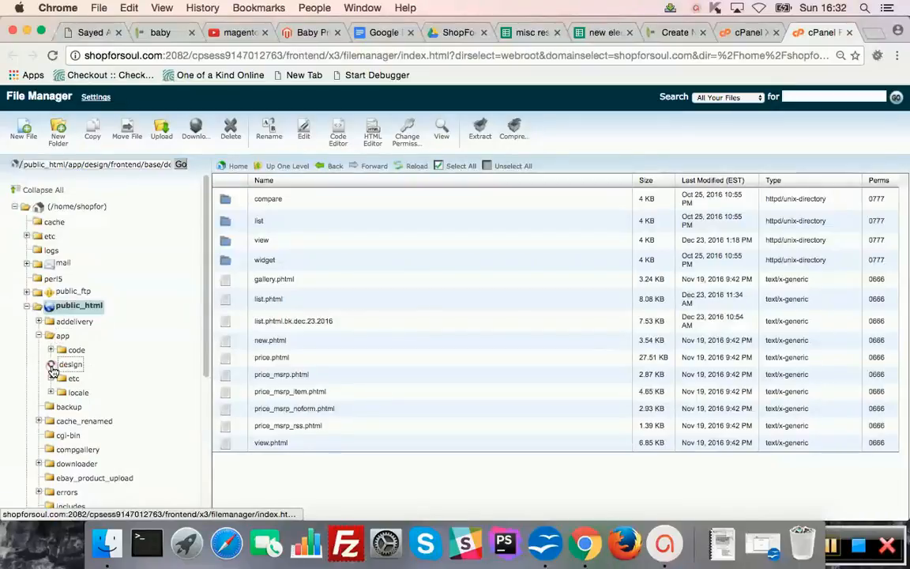
left_click(51, 364)
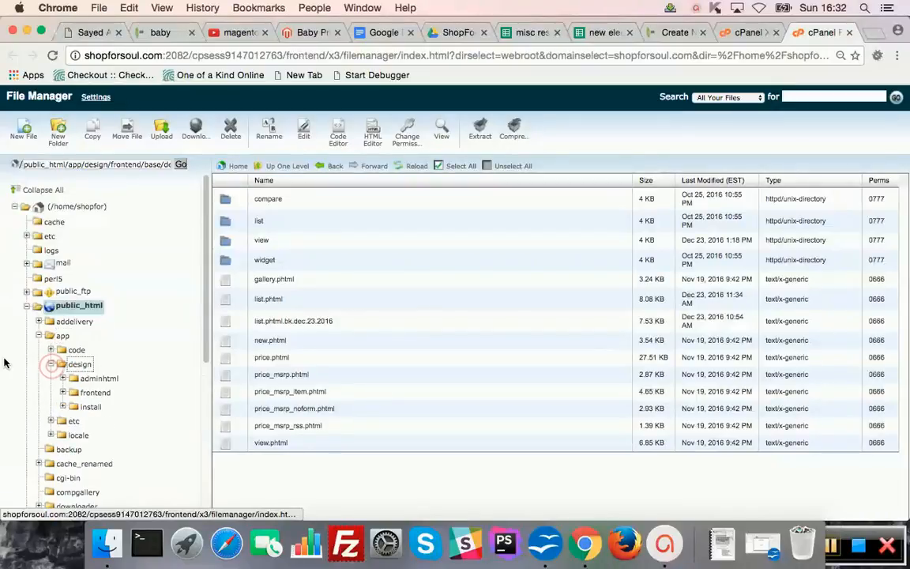
left_click(63, 392)
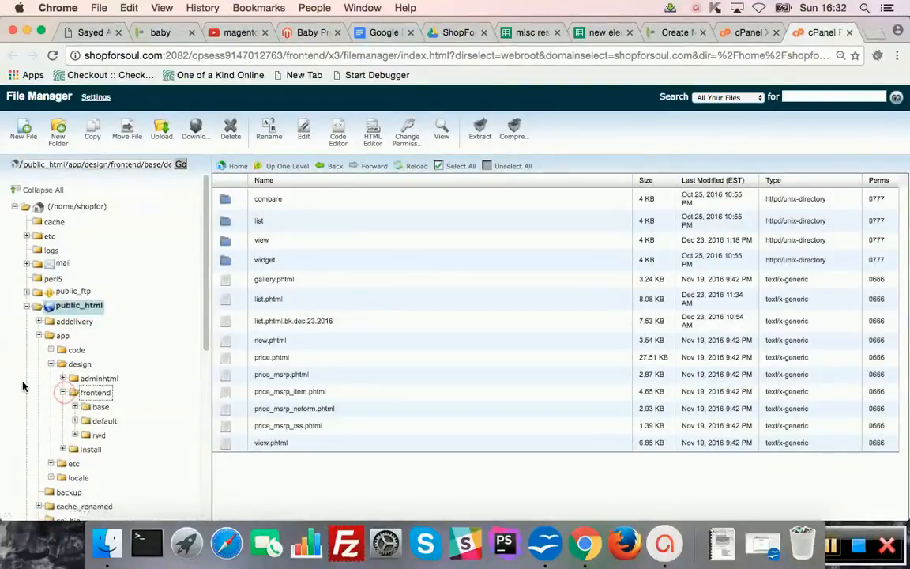
Expand the base, default and template folders under frontend.
scroll(29, 385, "down", 2)
left_click(75, 371)
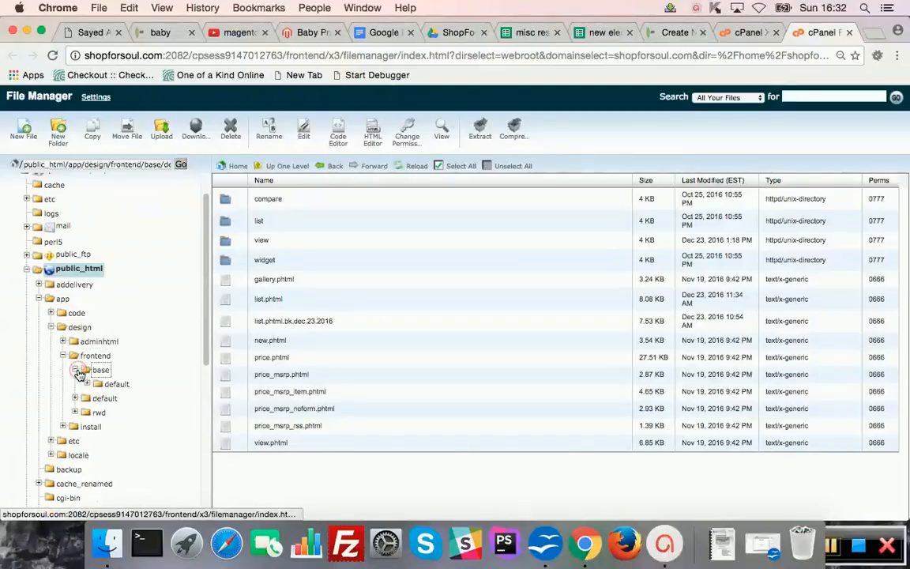
scroll(54, 367, "down", 1)
left_click(87, 366)
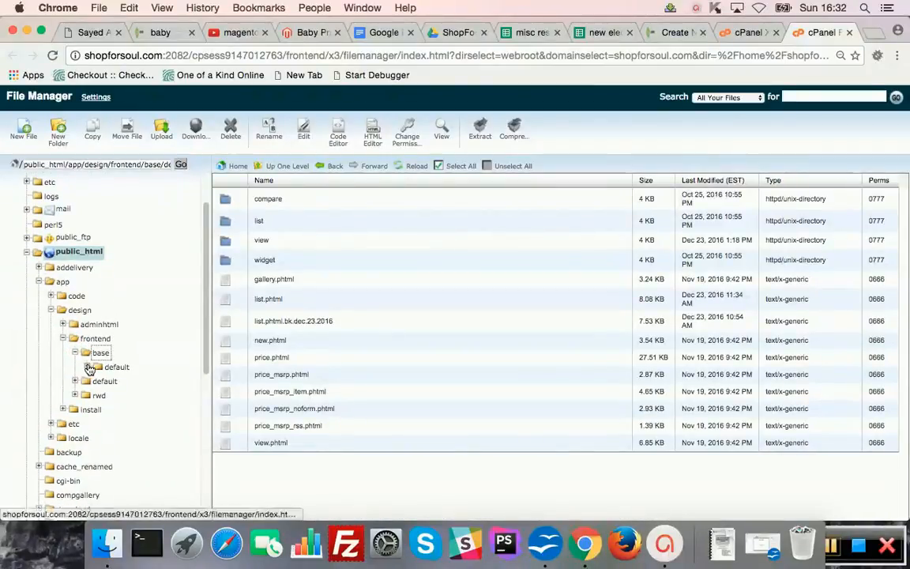
scroll(17, 355, "down", 1)
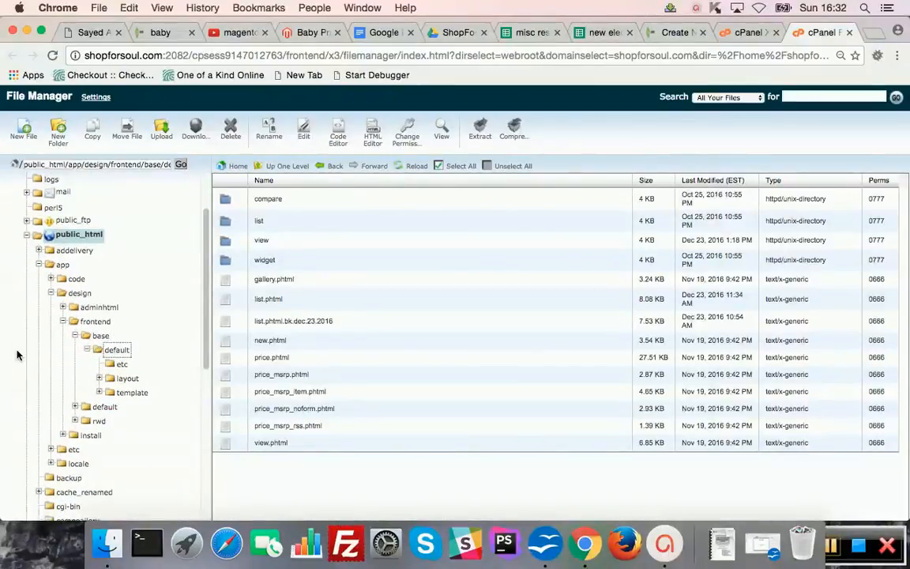
left_click(99, 393)
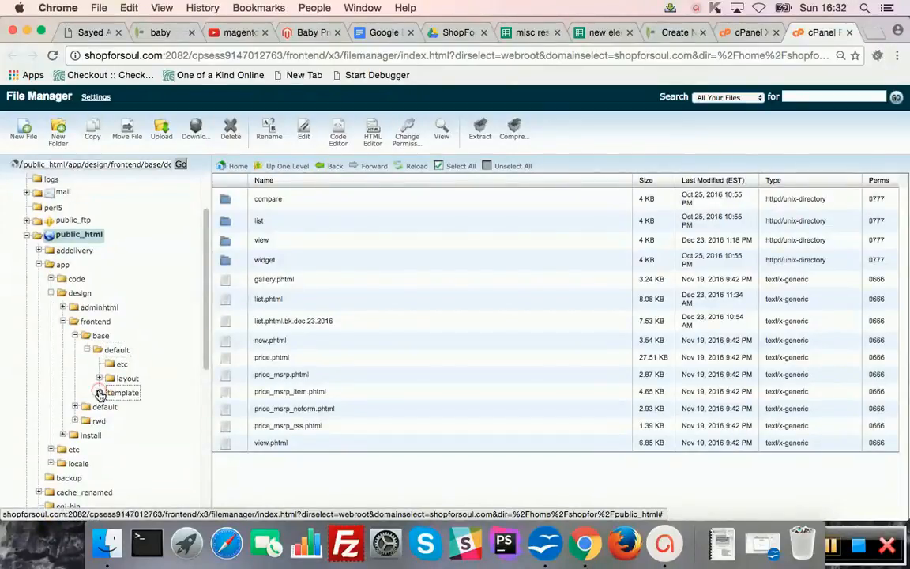
Check the end of the current directory path and expand the template folder's catalog branch down to the product folder.
triple_click(136, 163)
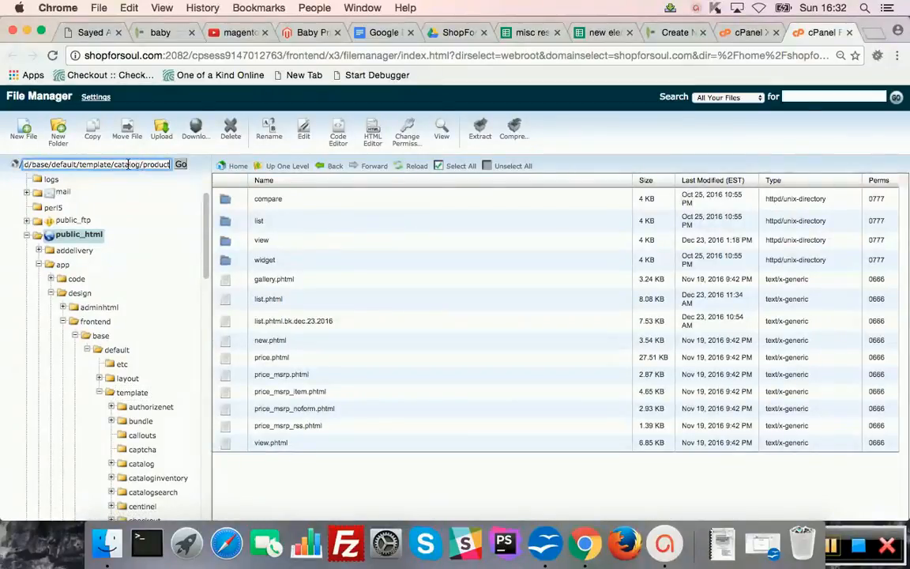
scroll(28, 308, "down", 1)
scroll(27, 308, "down", 2)
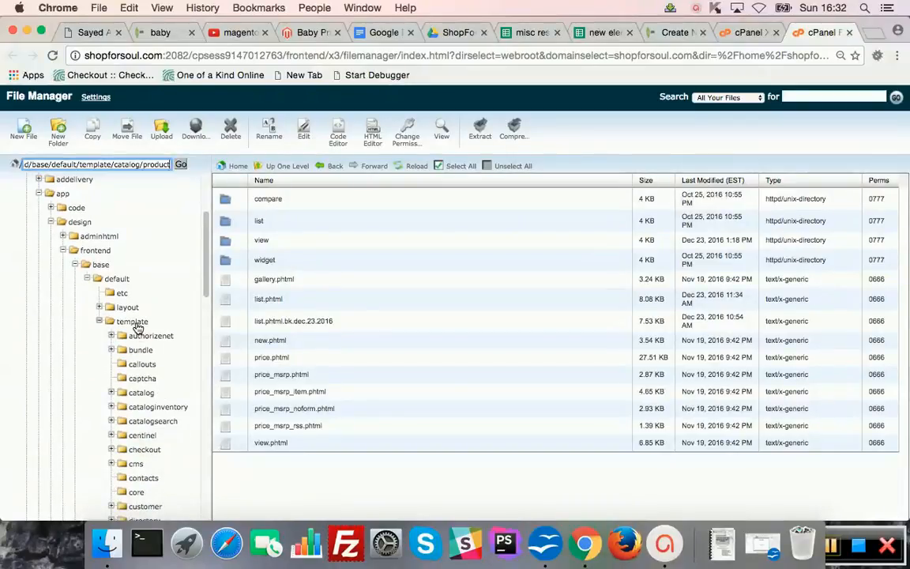
scroll(136, 330, "down", 1)
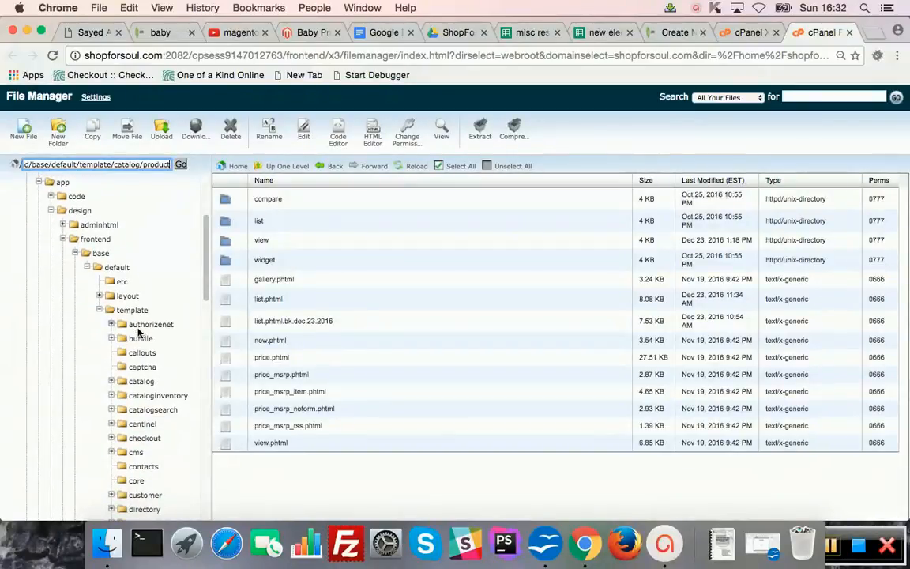
left_click(111, 381)
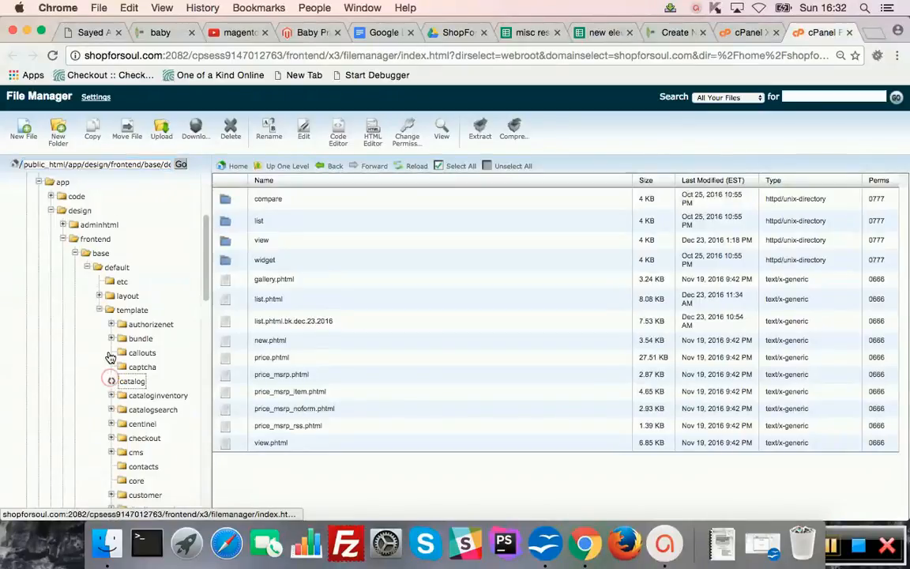
scroll(119, 379, "down", 2)
left_click(158, 391)
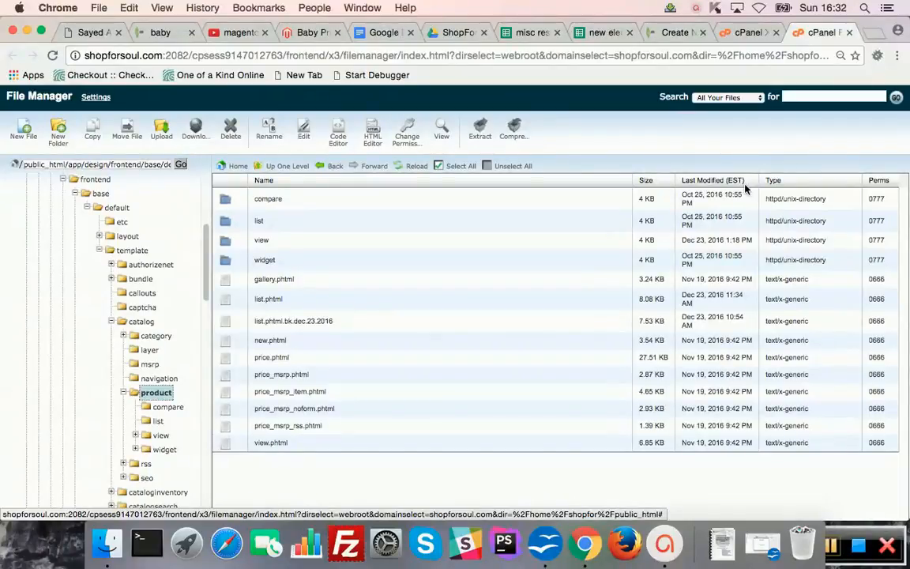
Open shopforsoul.com in a new browser tab and look through the Android Tablets product list.
left_click(876, 36)
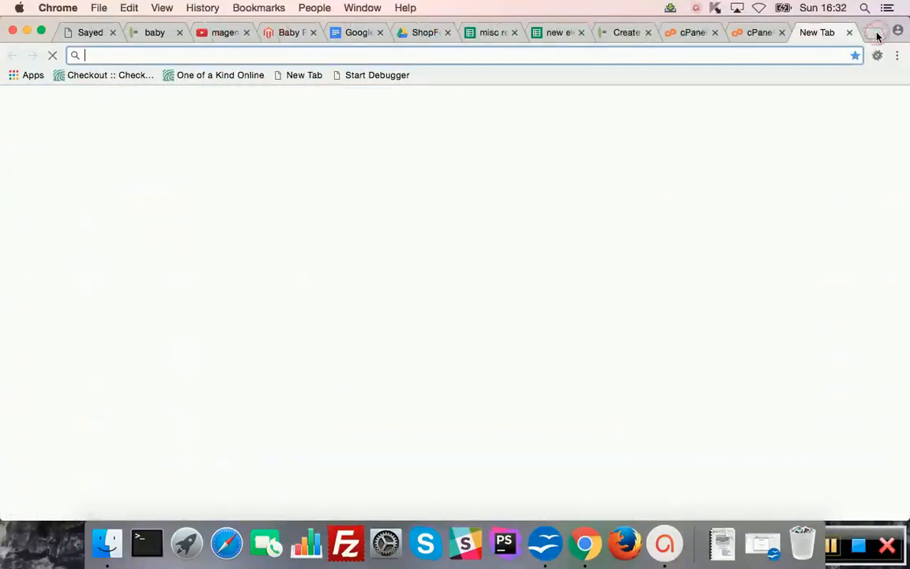
type("sho")
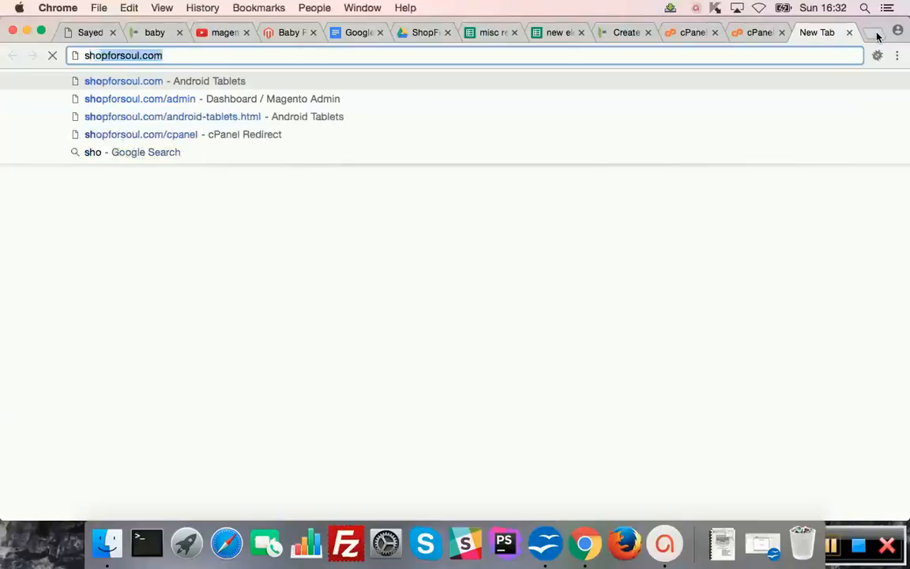
key("Right")
key("Return")
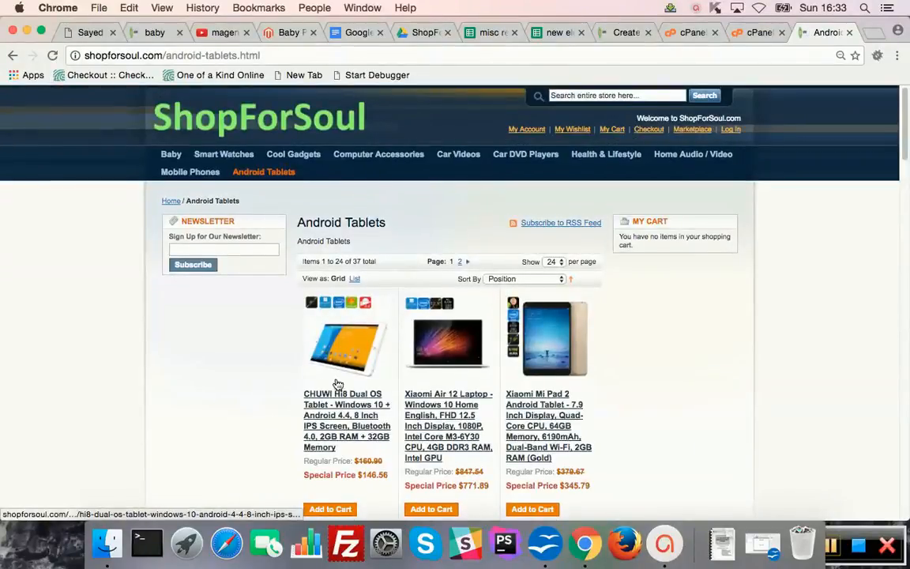
scroll(337, 384, "down", 5)
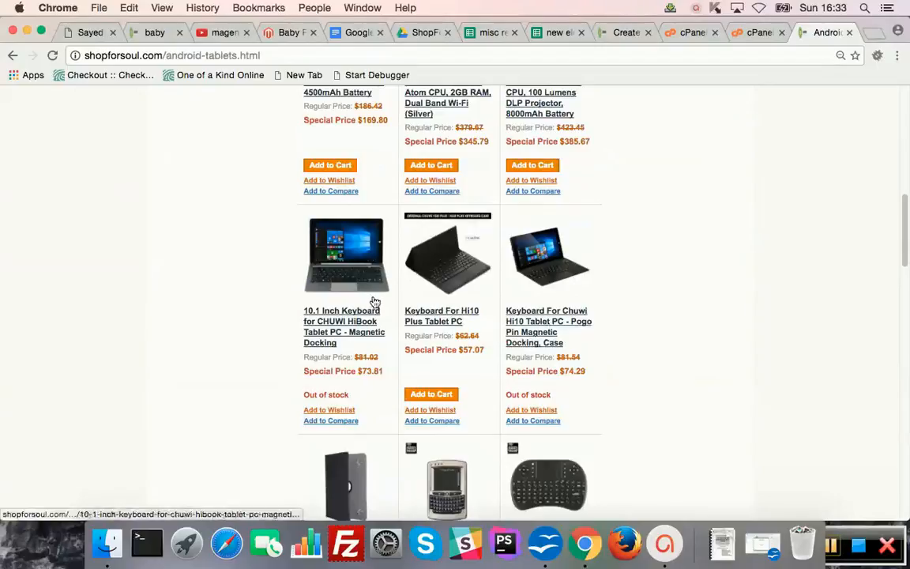
scroll(507, 476, "down", 4)
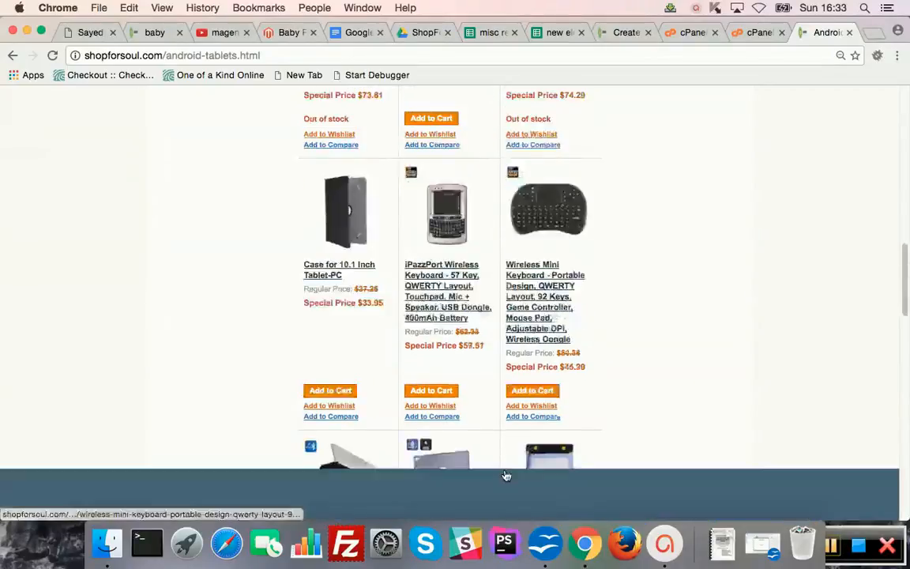
scroll(506, 475, "down", 5)
scroll(608, 365, "down", 3)
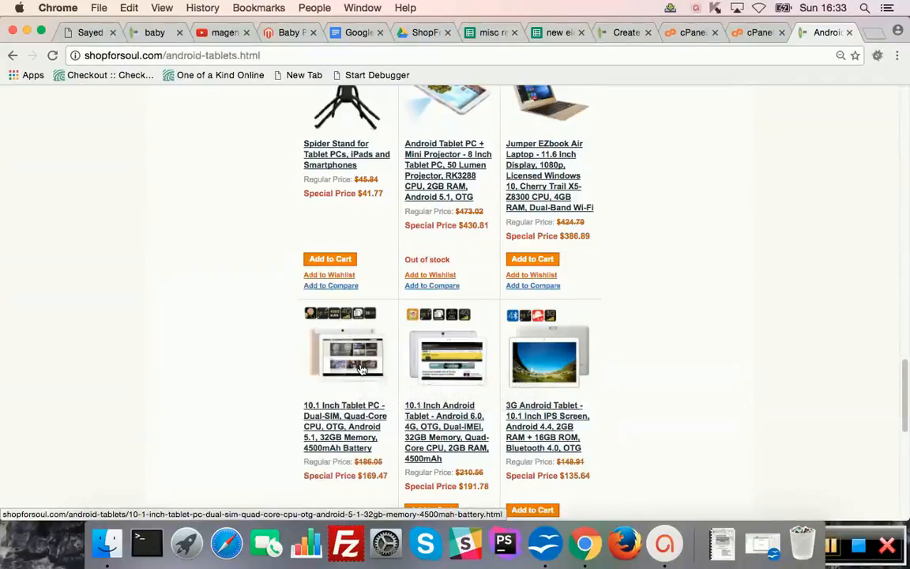
Open the product templates' view folder in File Manager and the Spider Stand for Tablet PCs product page on the storefront.
left_click(750, 33)
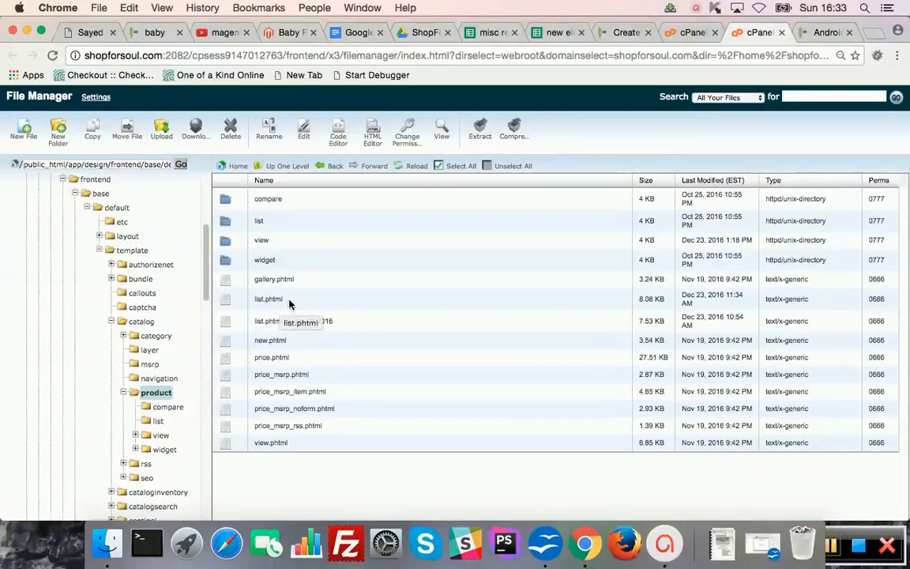
double_click(225, 239)
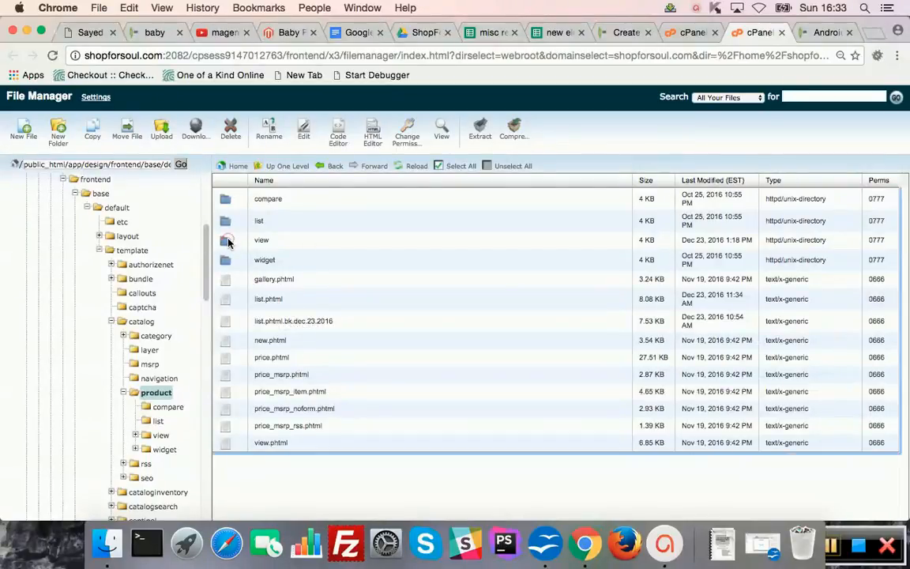
left_click(821, 33)
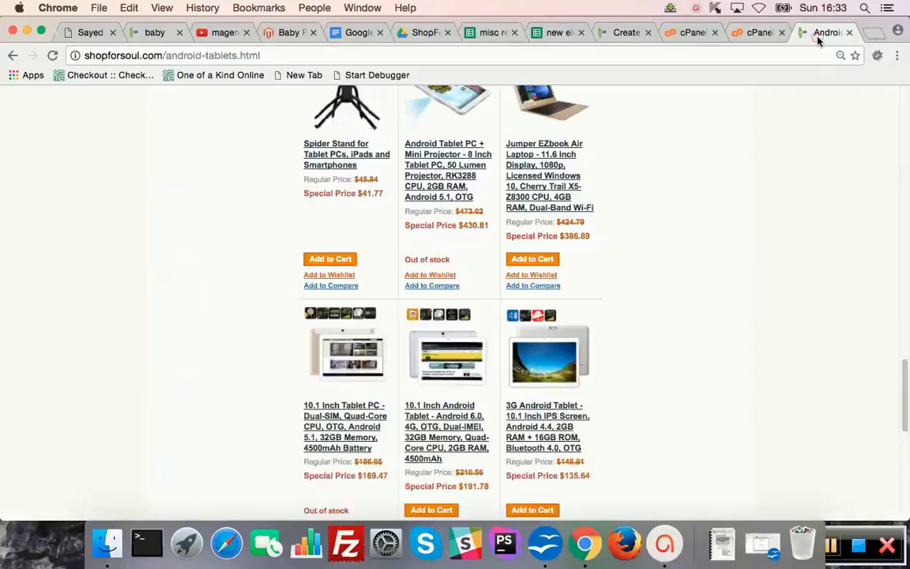
left_click(355, 150)
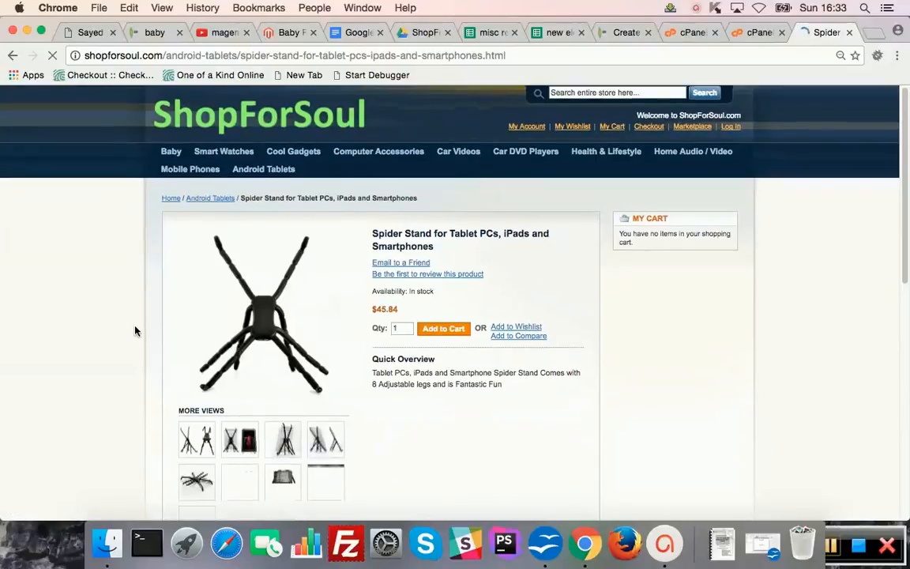
scroll(131, 316, "down", 3)
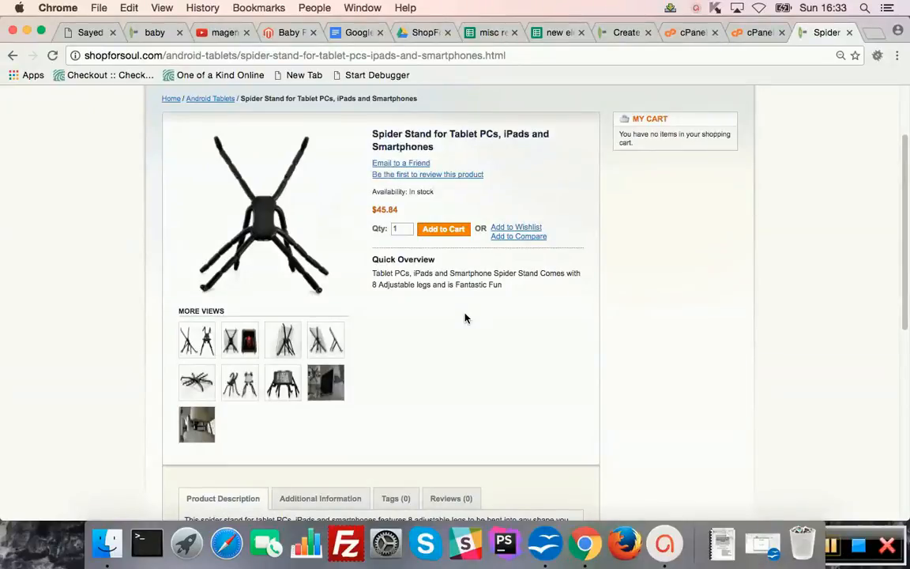
Return to File Manager and select media.phtml in the view folder.
left_click(759, 32)
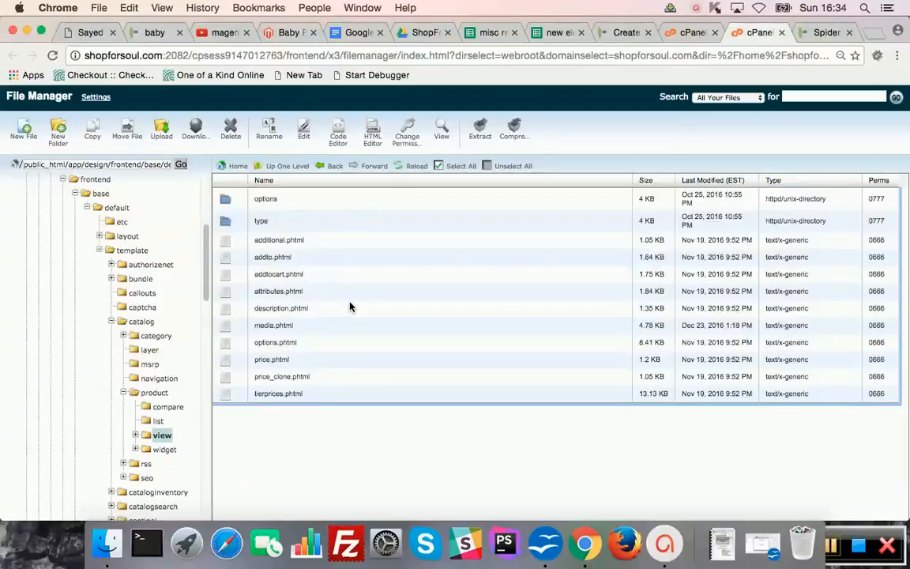
left_click(231, 325)
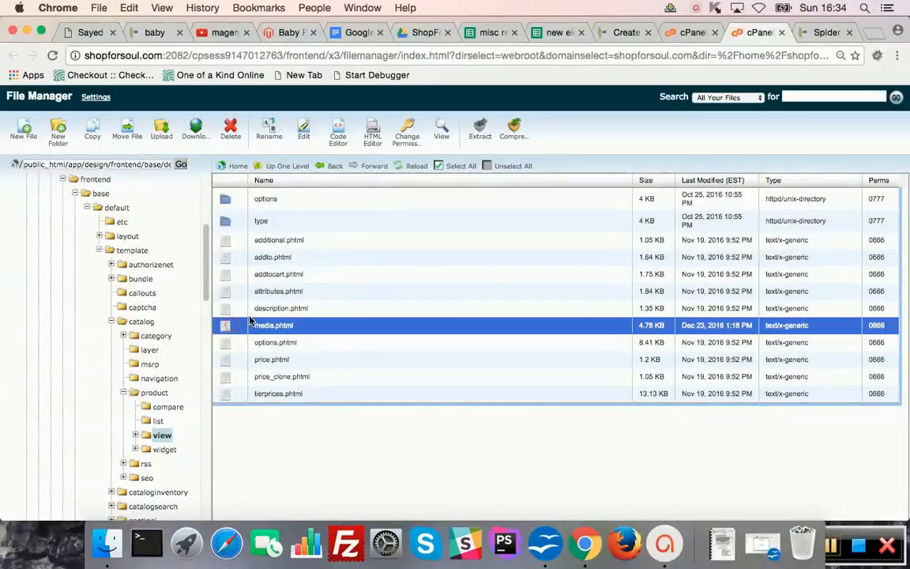
left_click(831, 546)
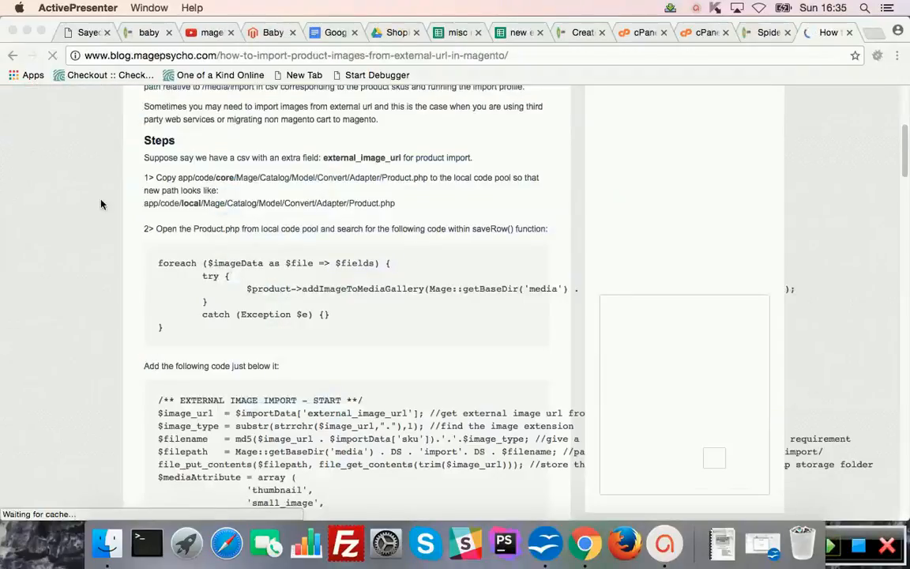
Examine the introduction and first steps of the MagePsycho article on importing product images from an external URL in Magento.
scroll(76, 201, "up", 4)
scroll(76, 201, "down", 1)
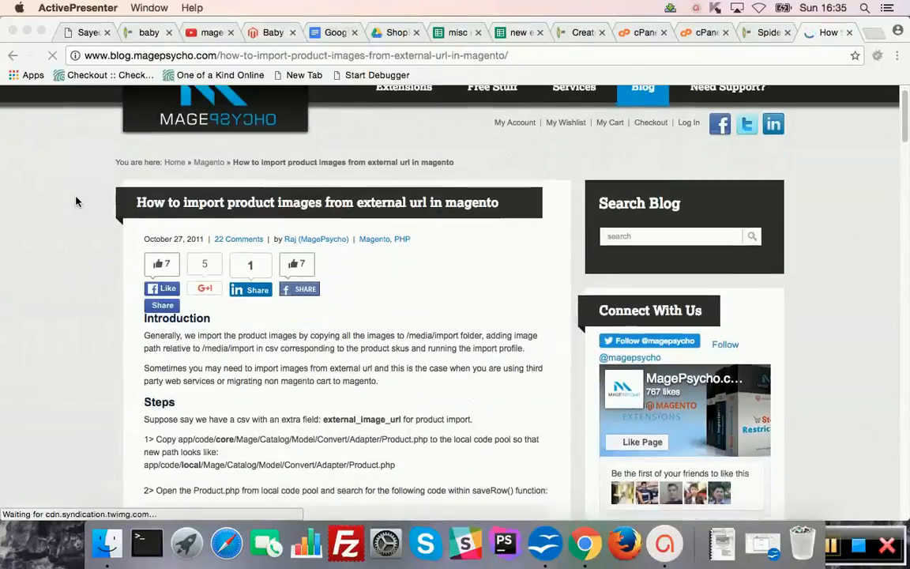
scroll(76, 201, "down", 1)
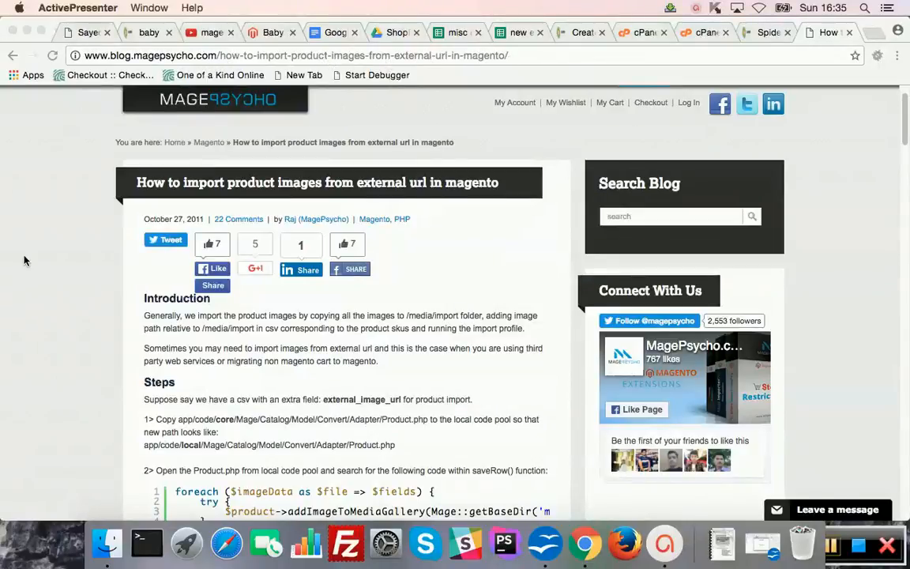
left_click(46, 298)
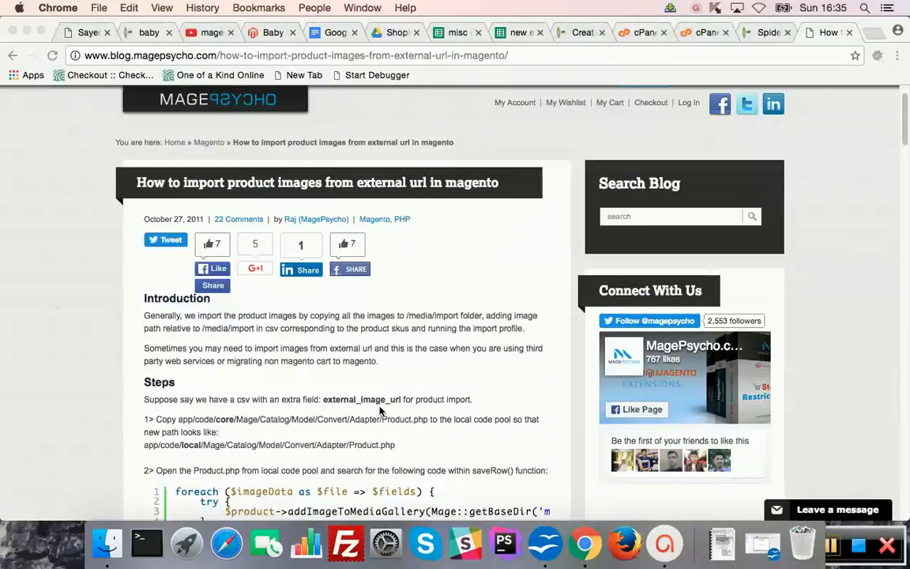
left_click(835, 545)
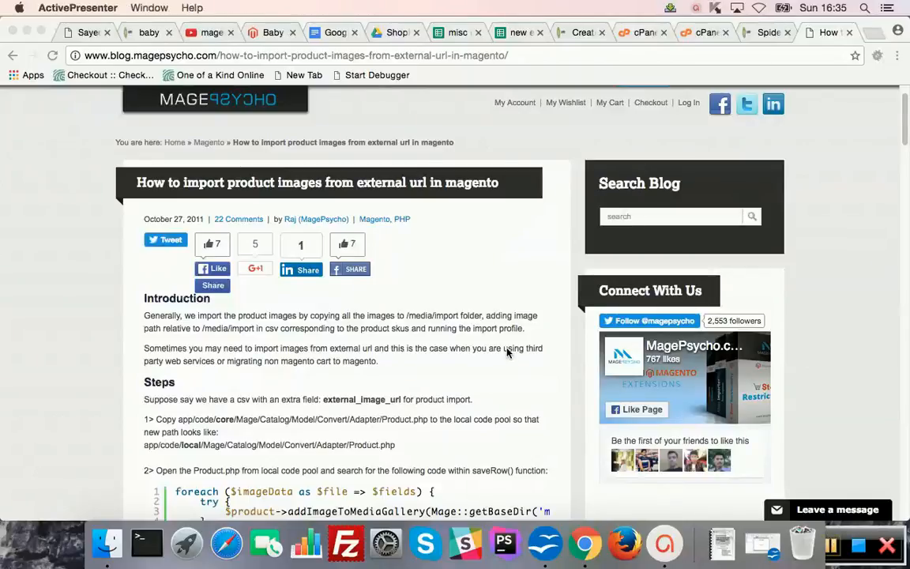